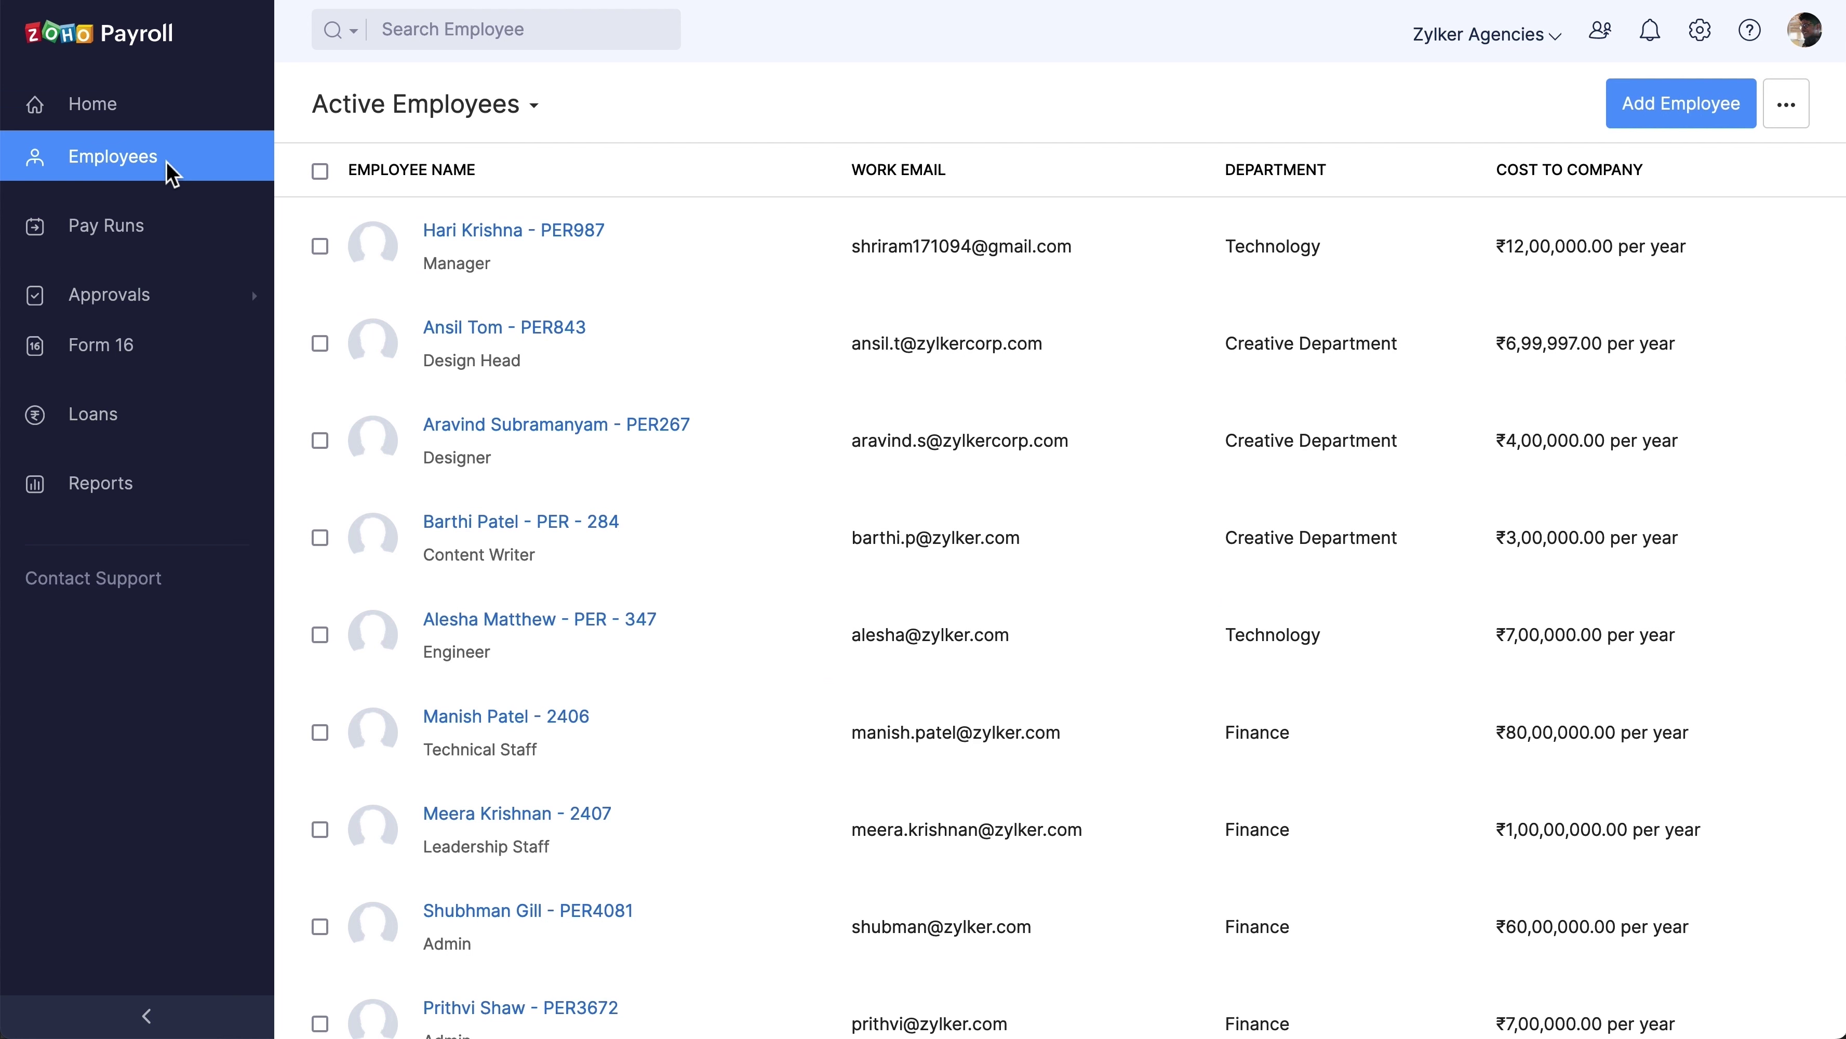
# Start a salary revision for the Content Writer in the Creative Department and set the revised annual CTC to 600000
pyautogui.click(703, 535)
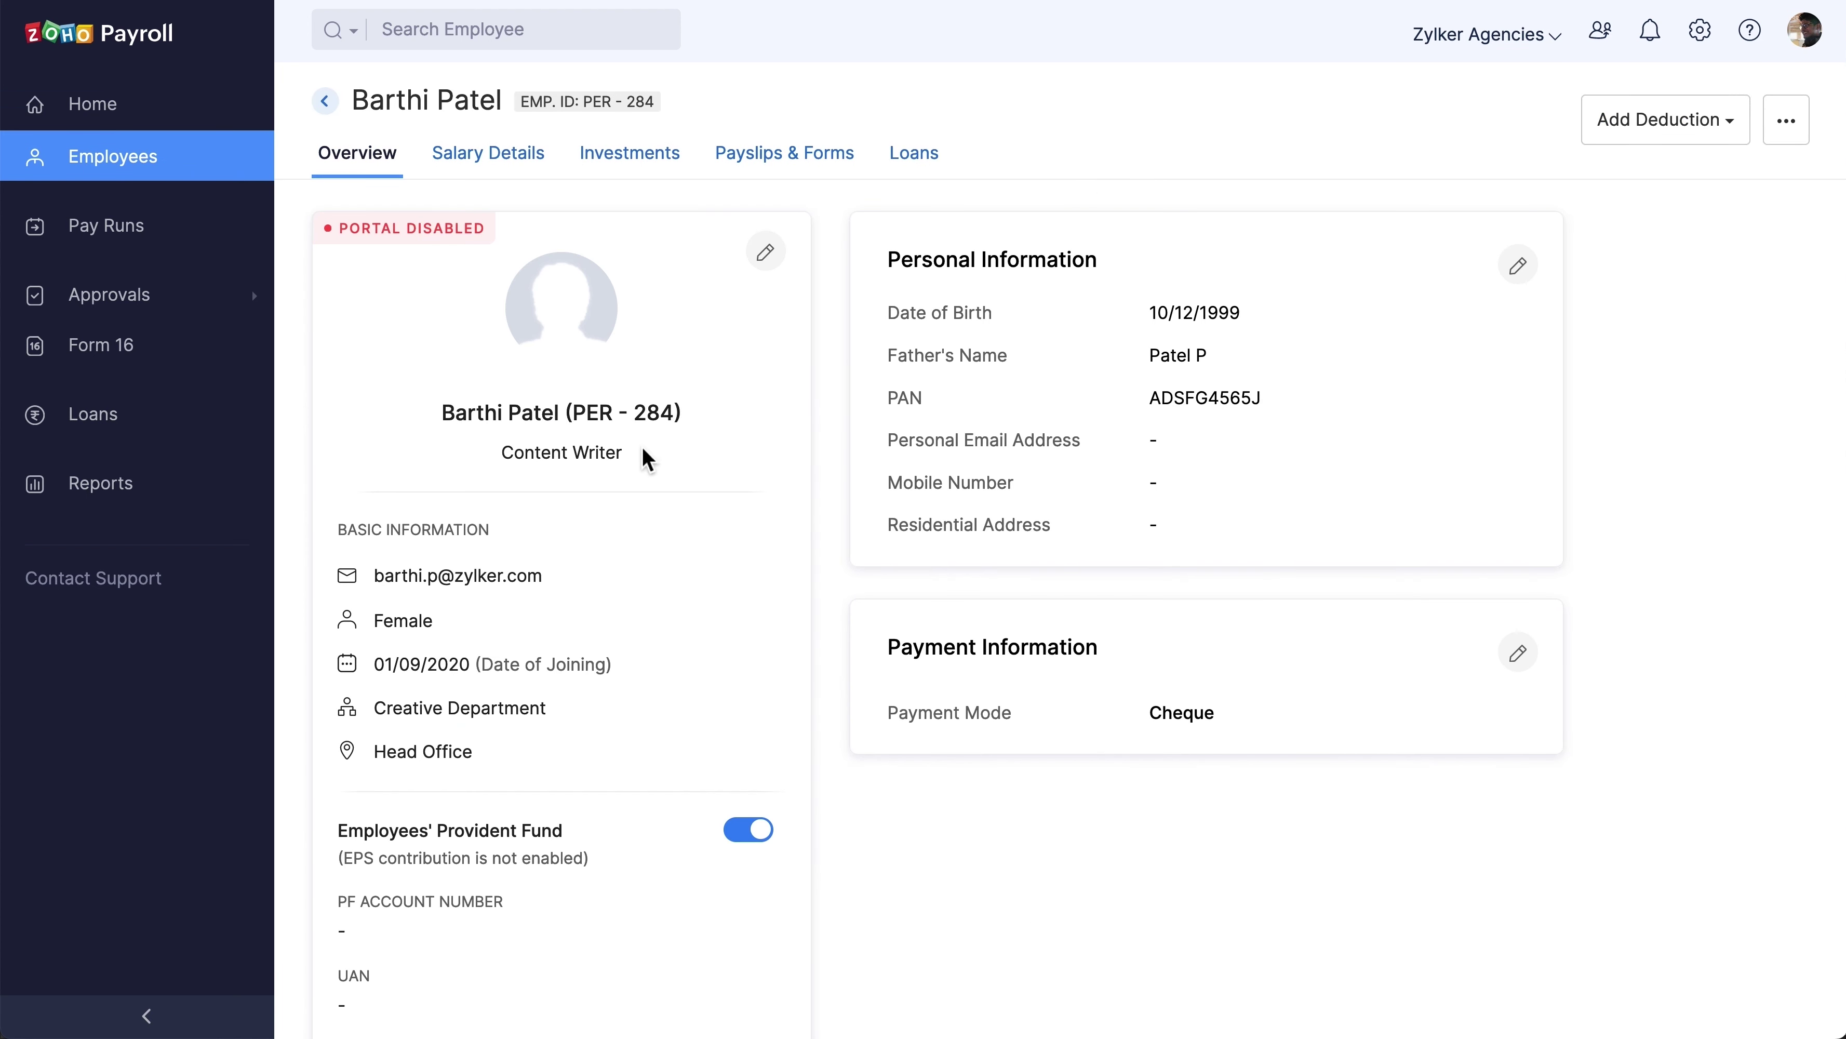
pyautogui.click(522, 167)
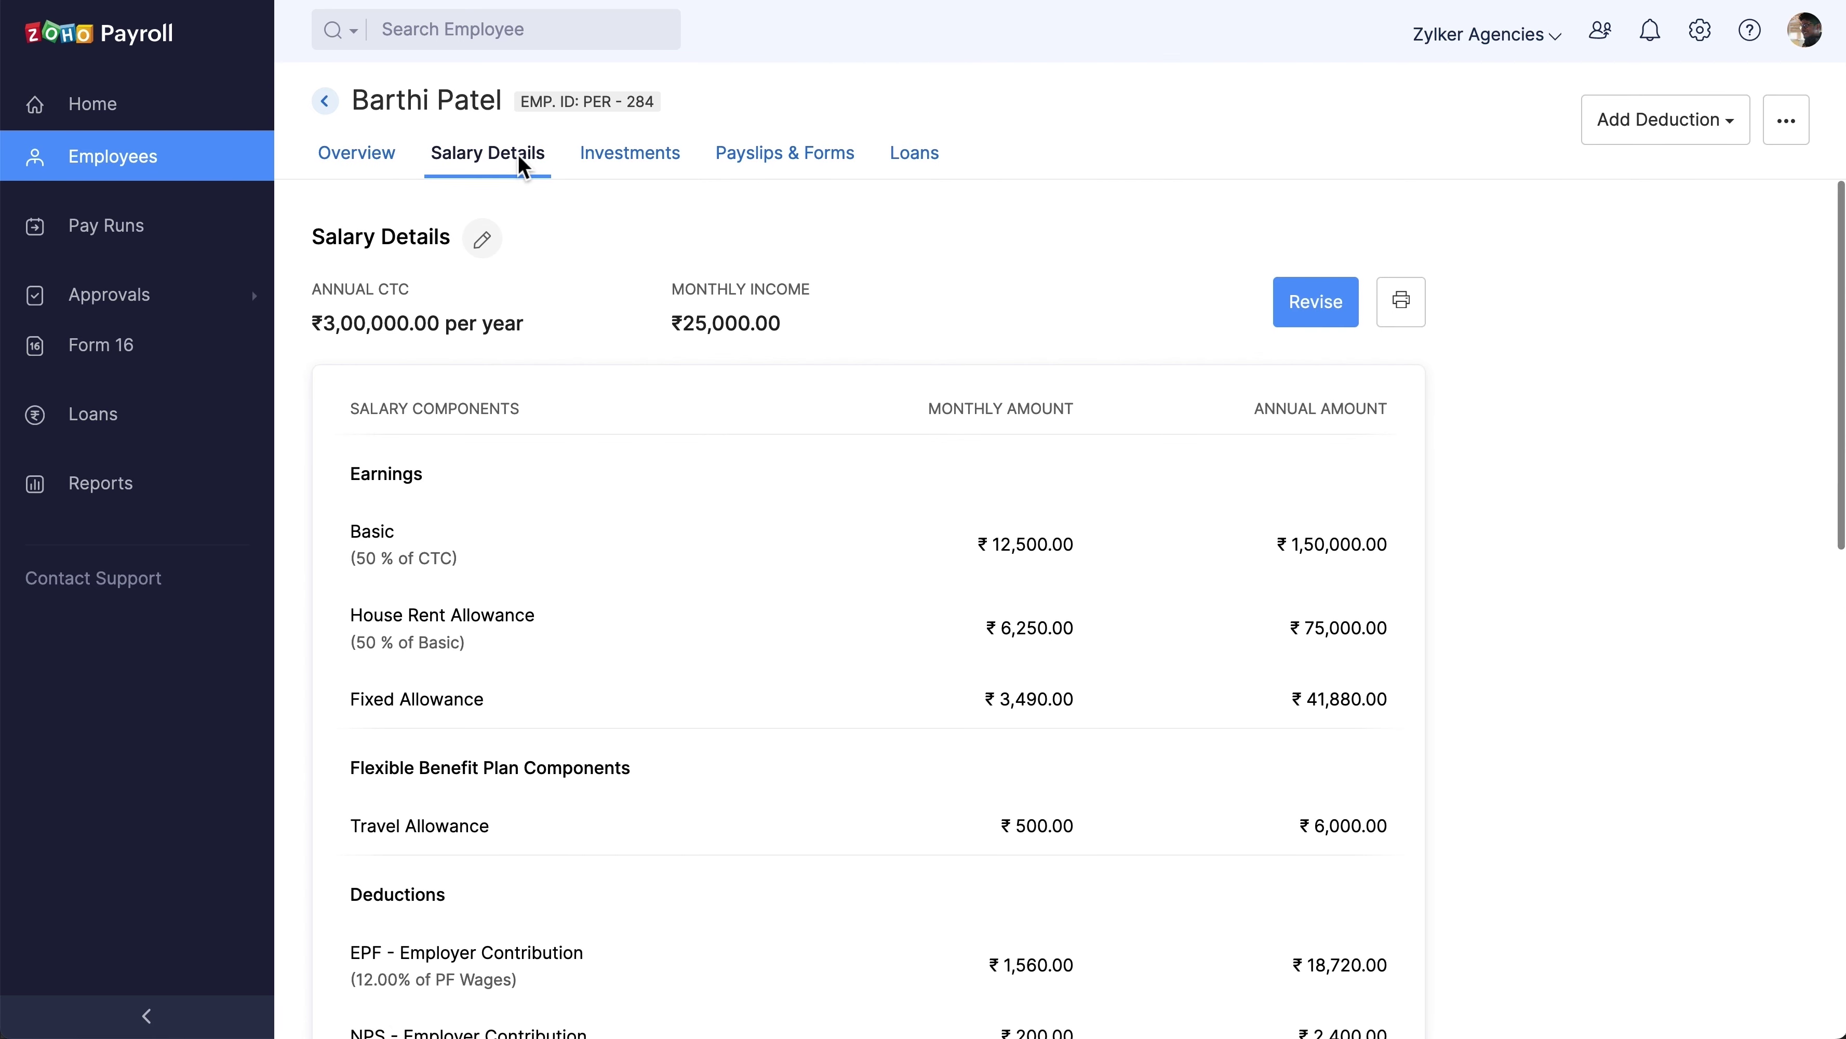
pyautogui.click(1310, 333)
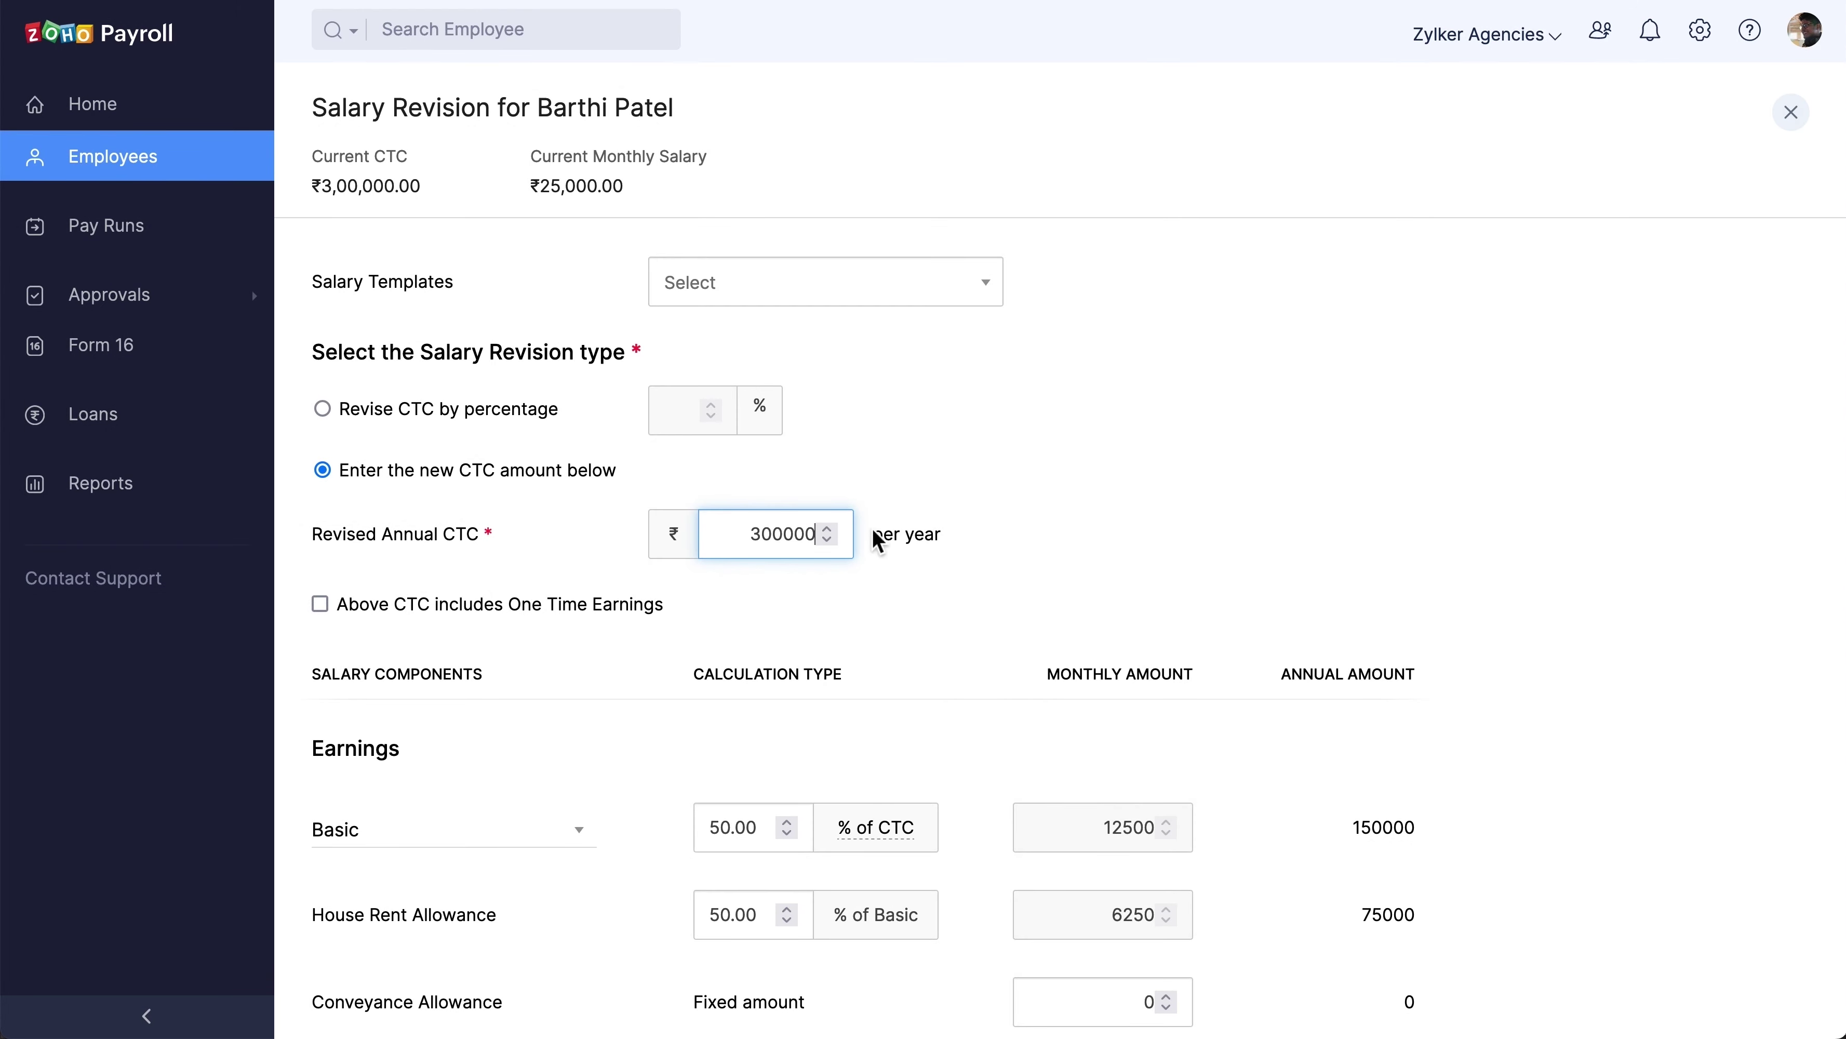
pyautogui.click(764, 534)
pyautogui.press('BackSpace')
pyautogui.write('6')
pyautogui.click(882, 291)
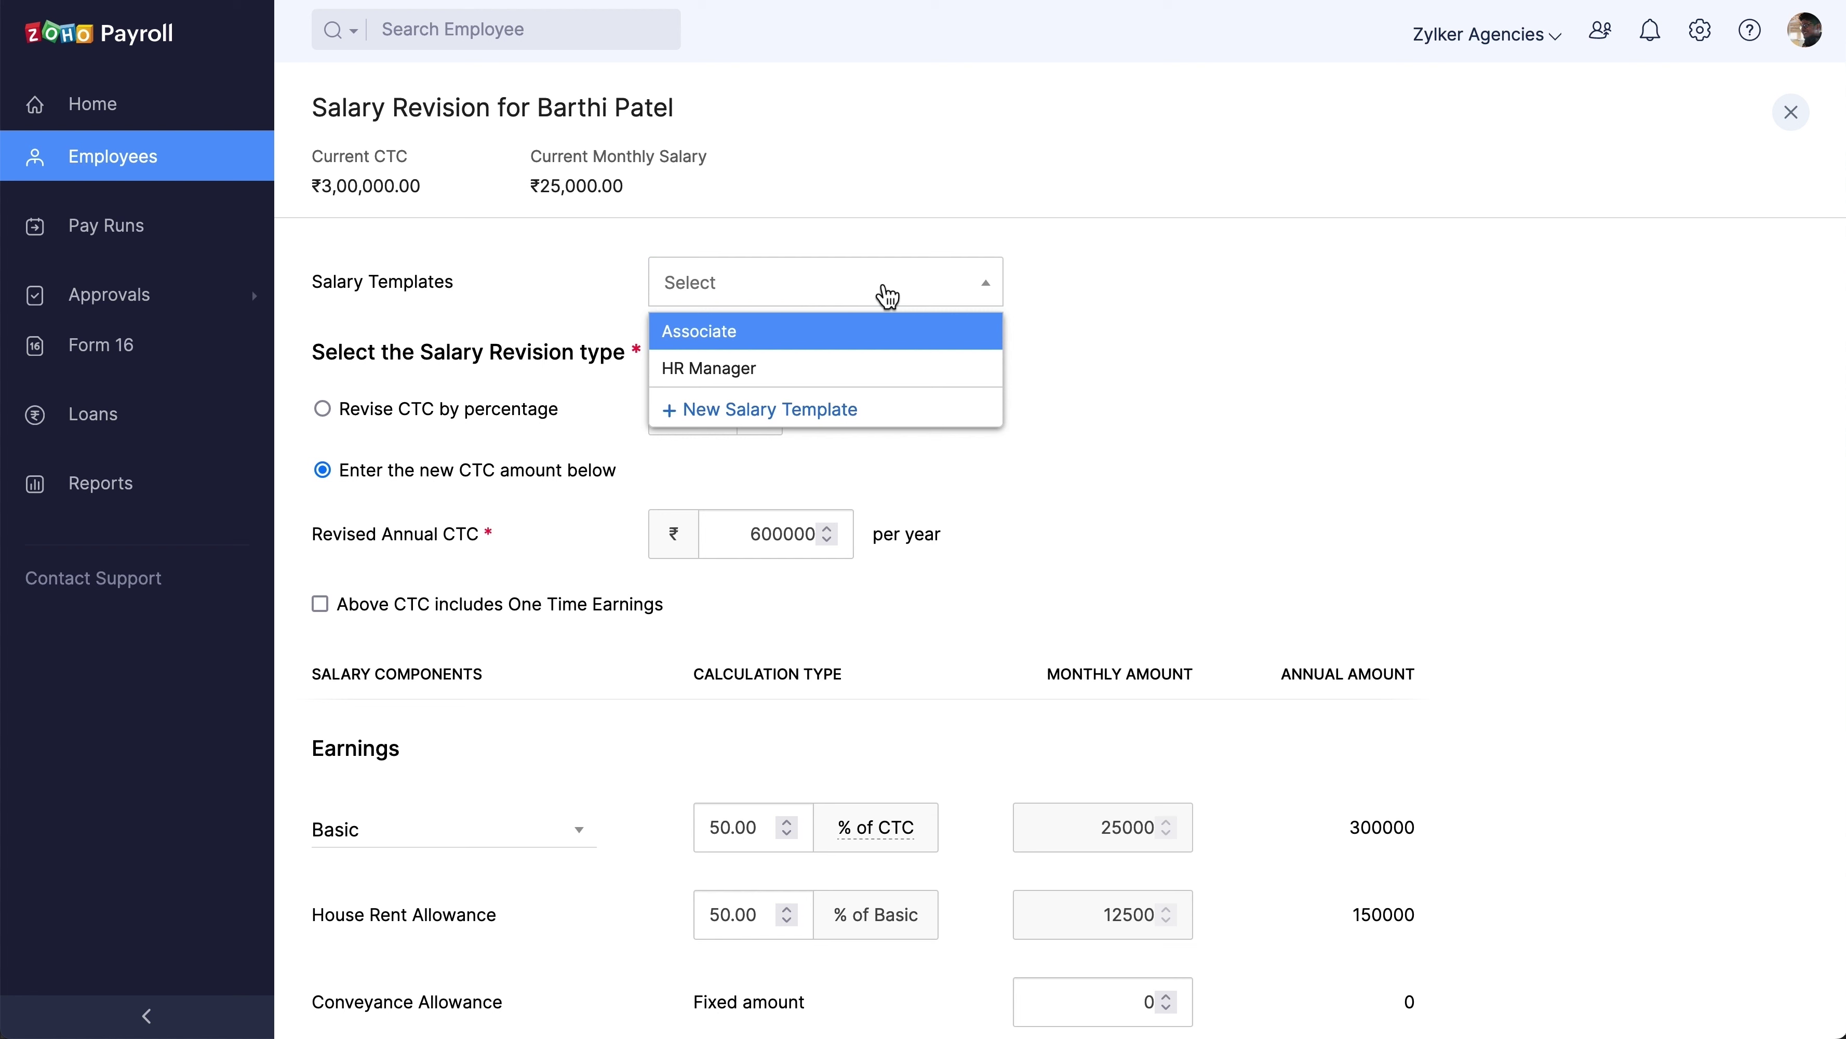
pyautogui.click(985, 288)
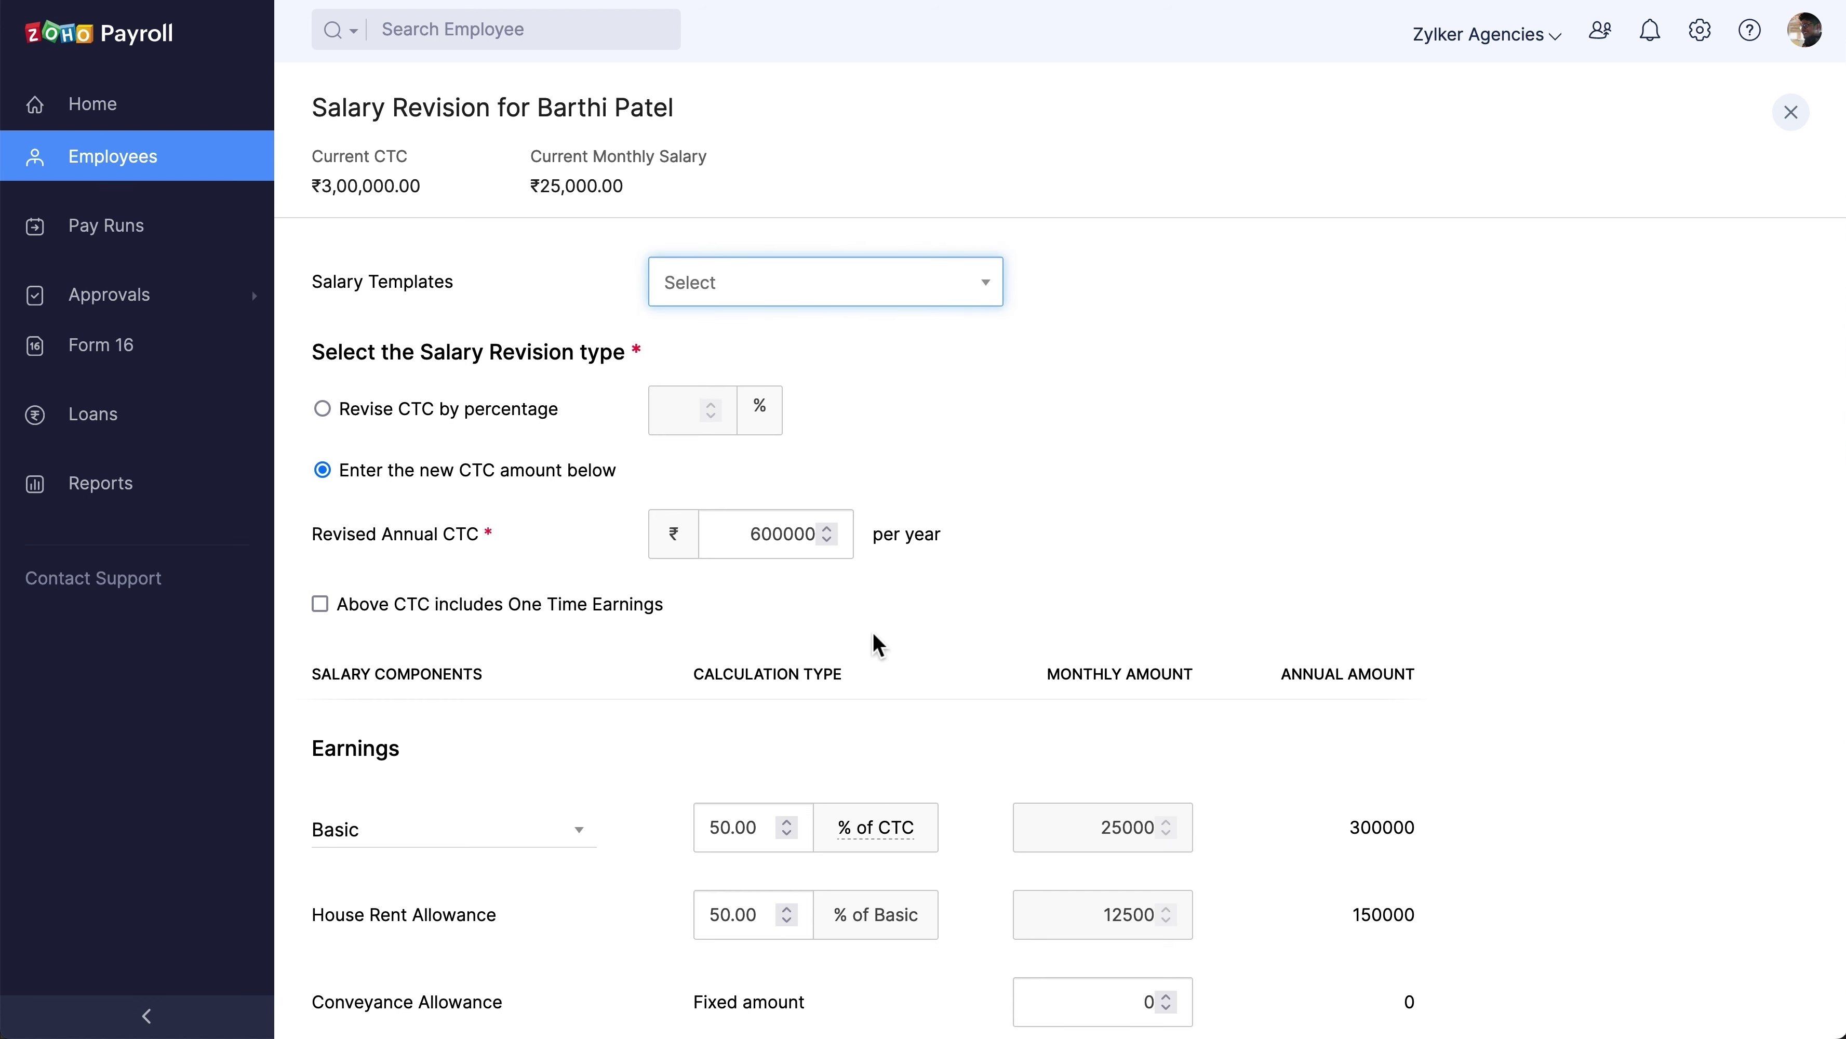
# Set both the revised salary's effective month and its payout month to Aug 2022, and submit the revision
pyautogui.scroll(-5, 829, 697)
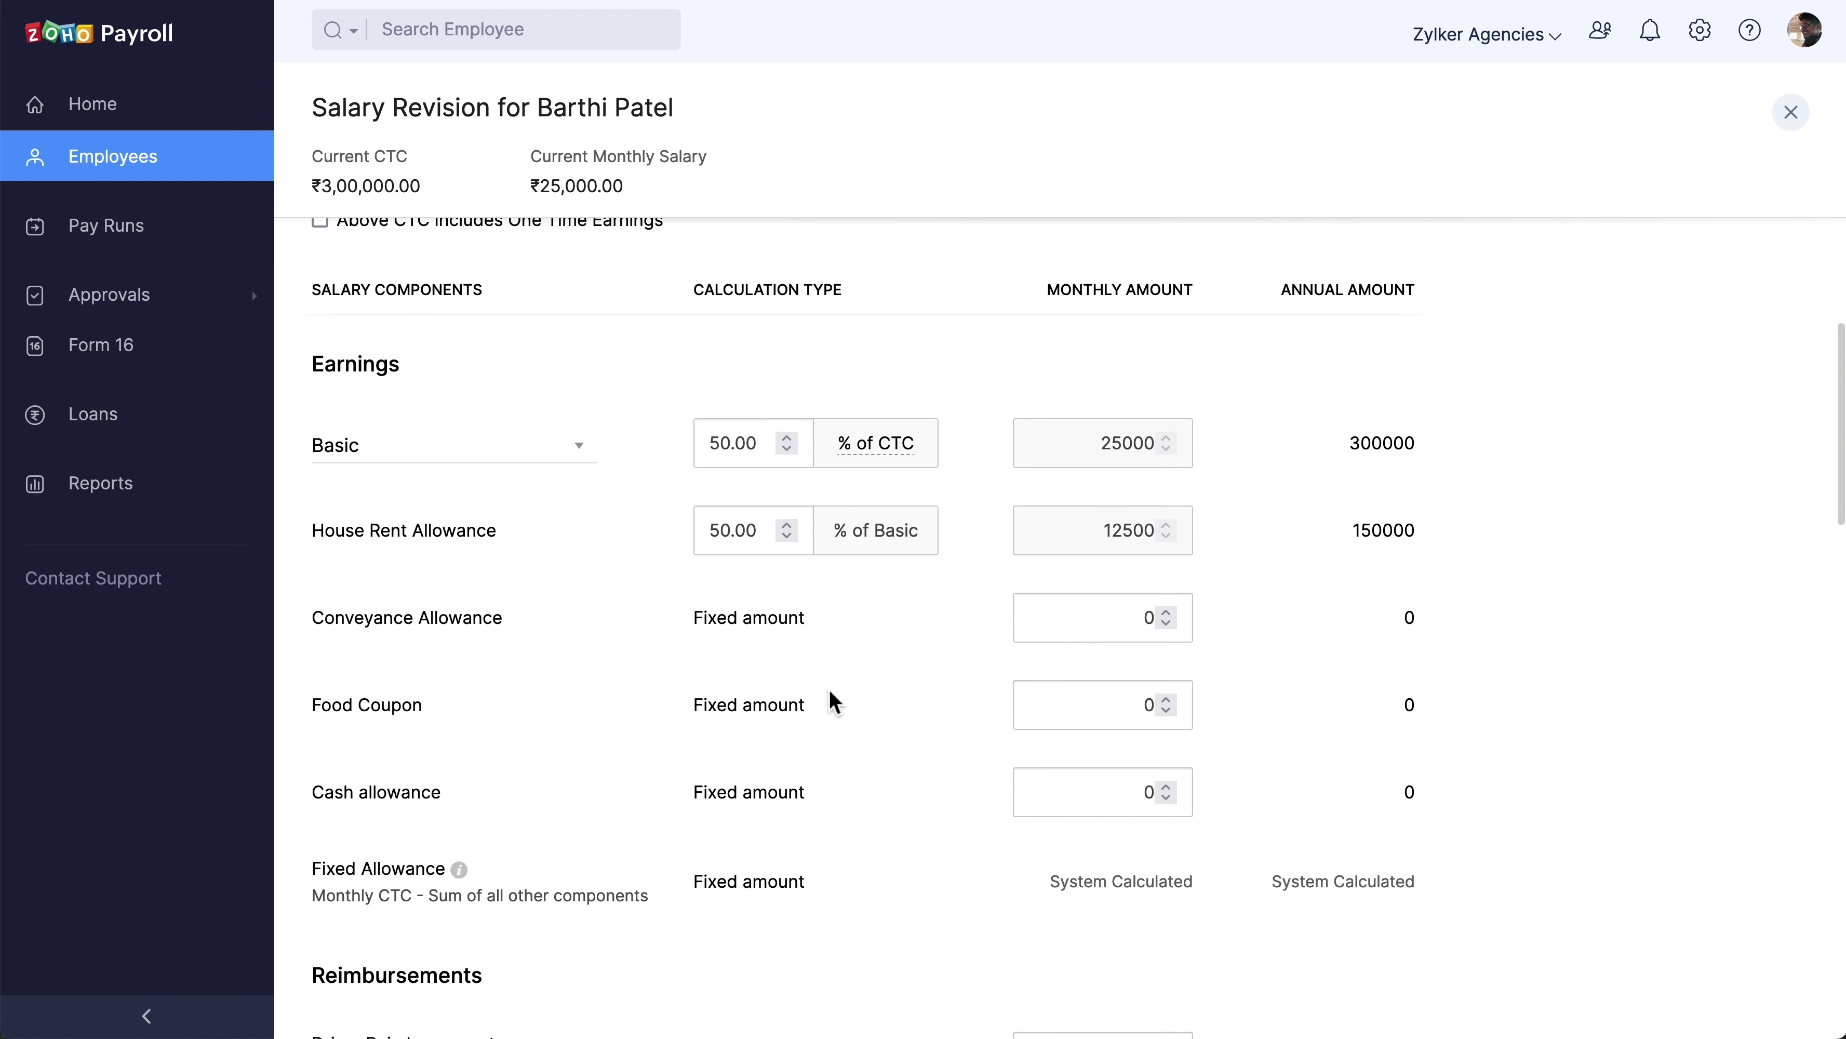
pyautogui.scroll(-7, 833, 699)
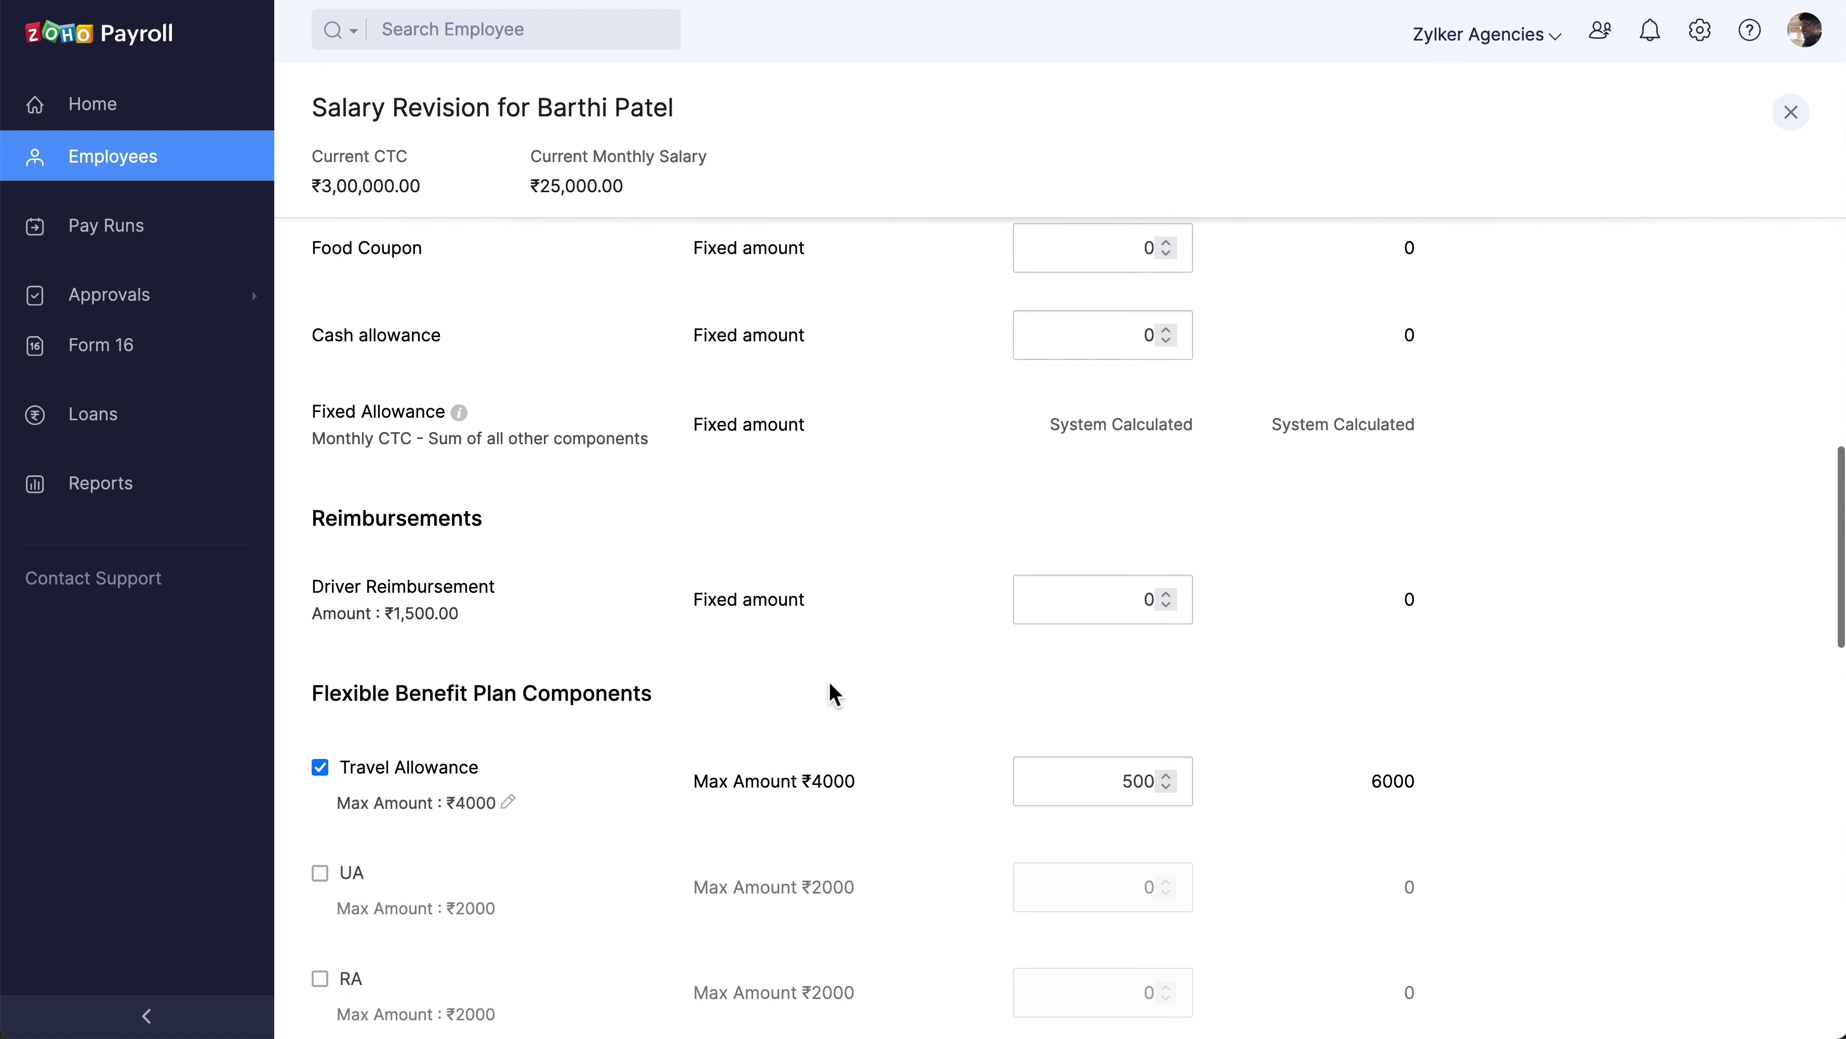
pyautogui.scroll(-12, 834, 695)
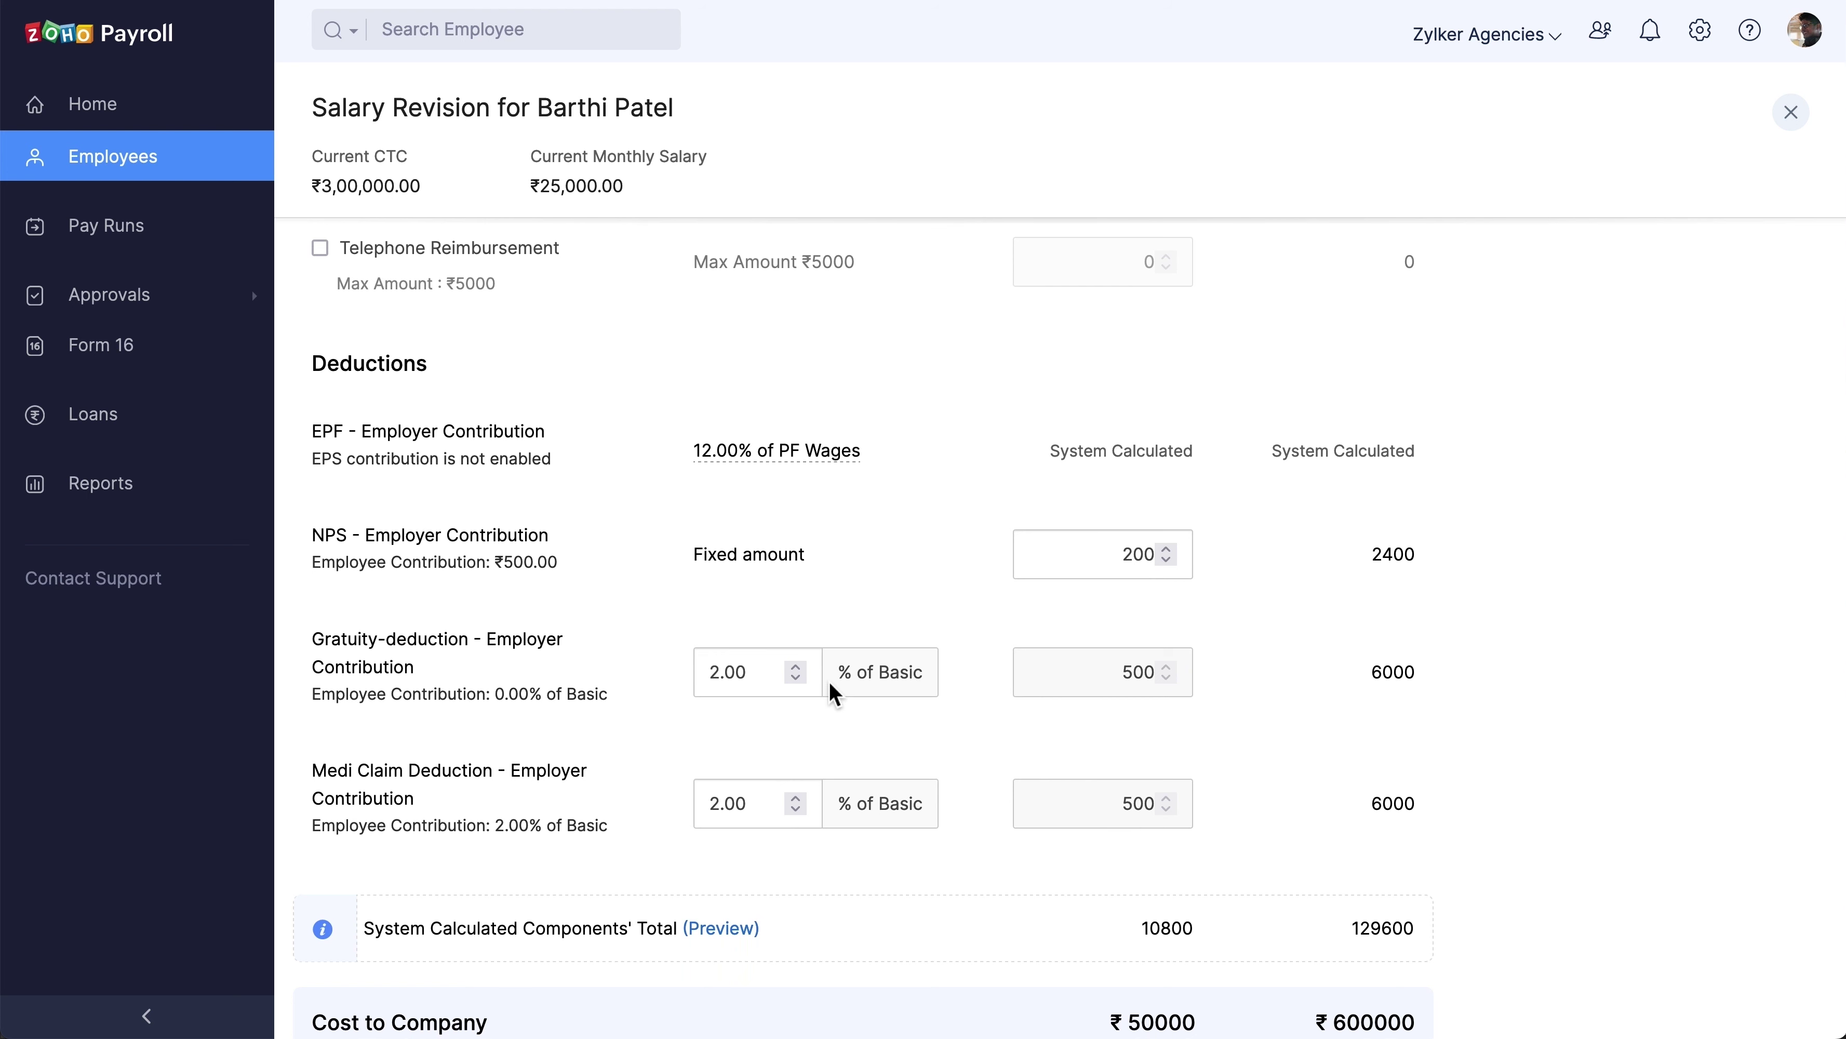
pyautogui.scroll(-6, 830, 685)
pyautogui.click(830, 684)
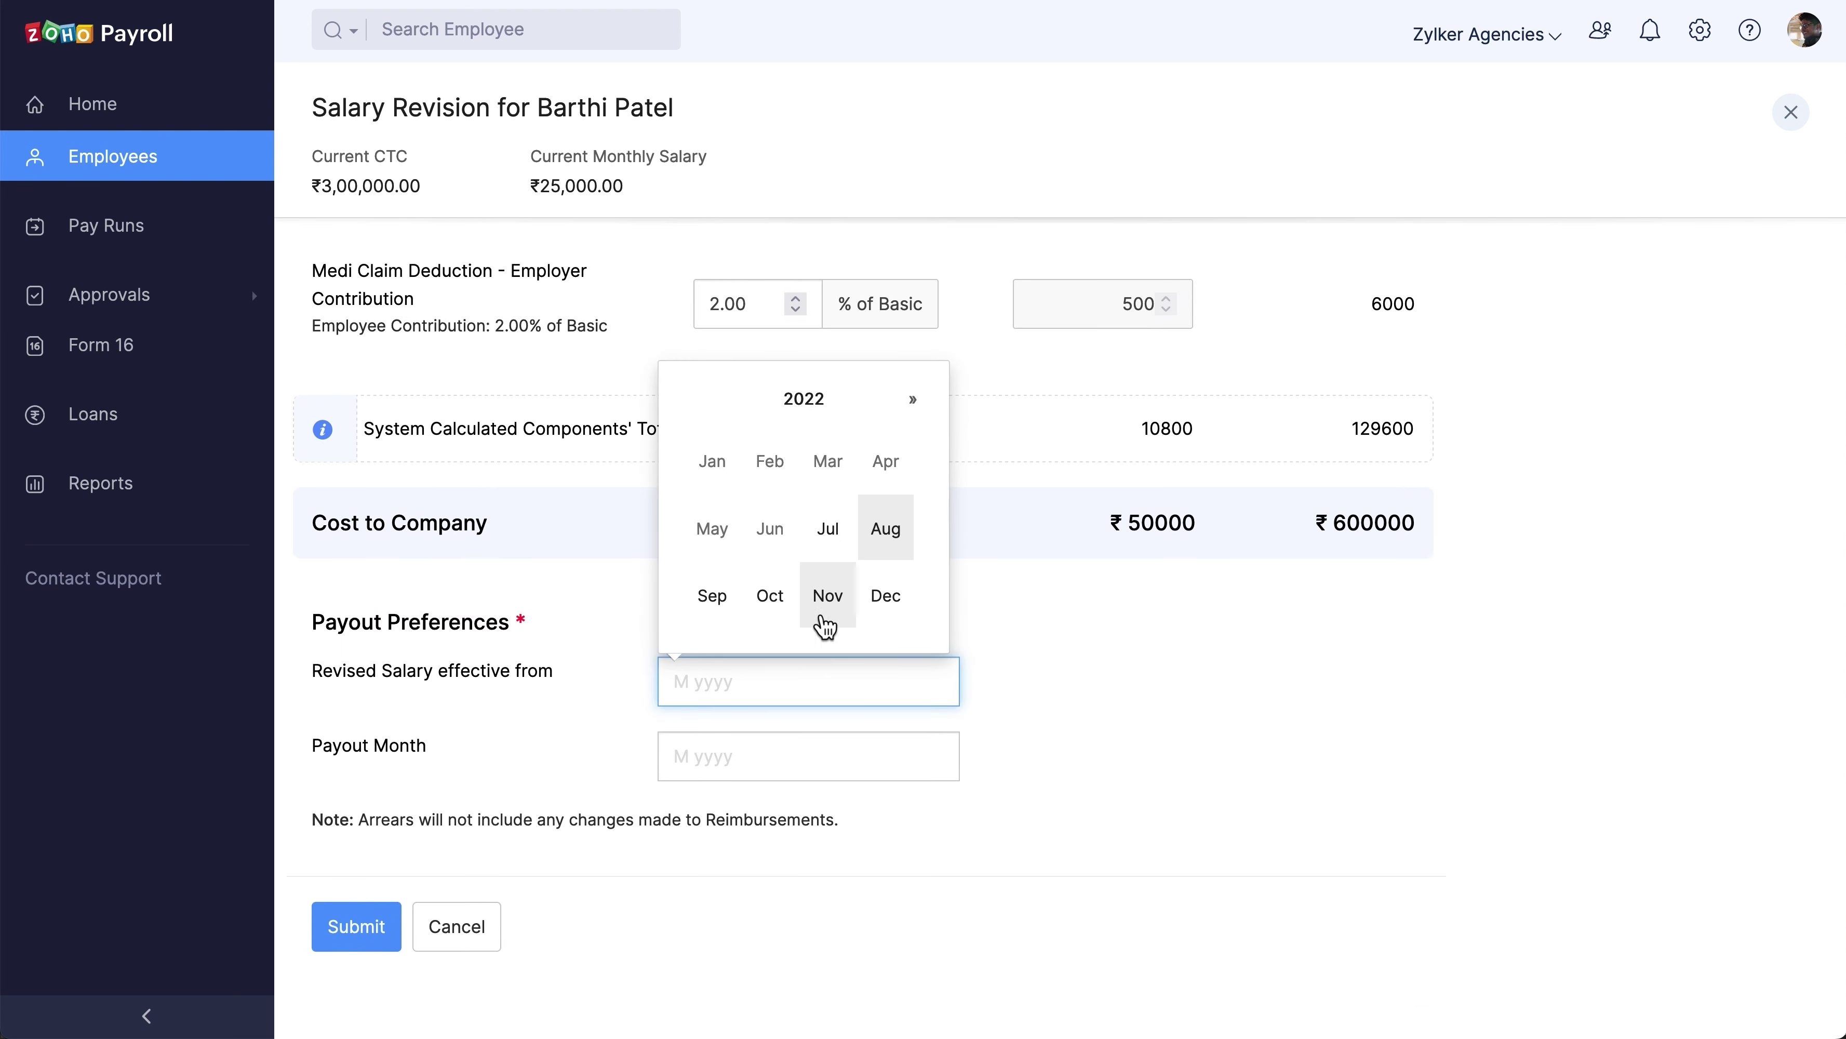
pyautogui.click(883, 538)
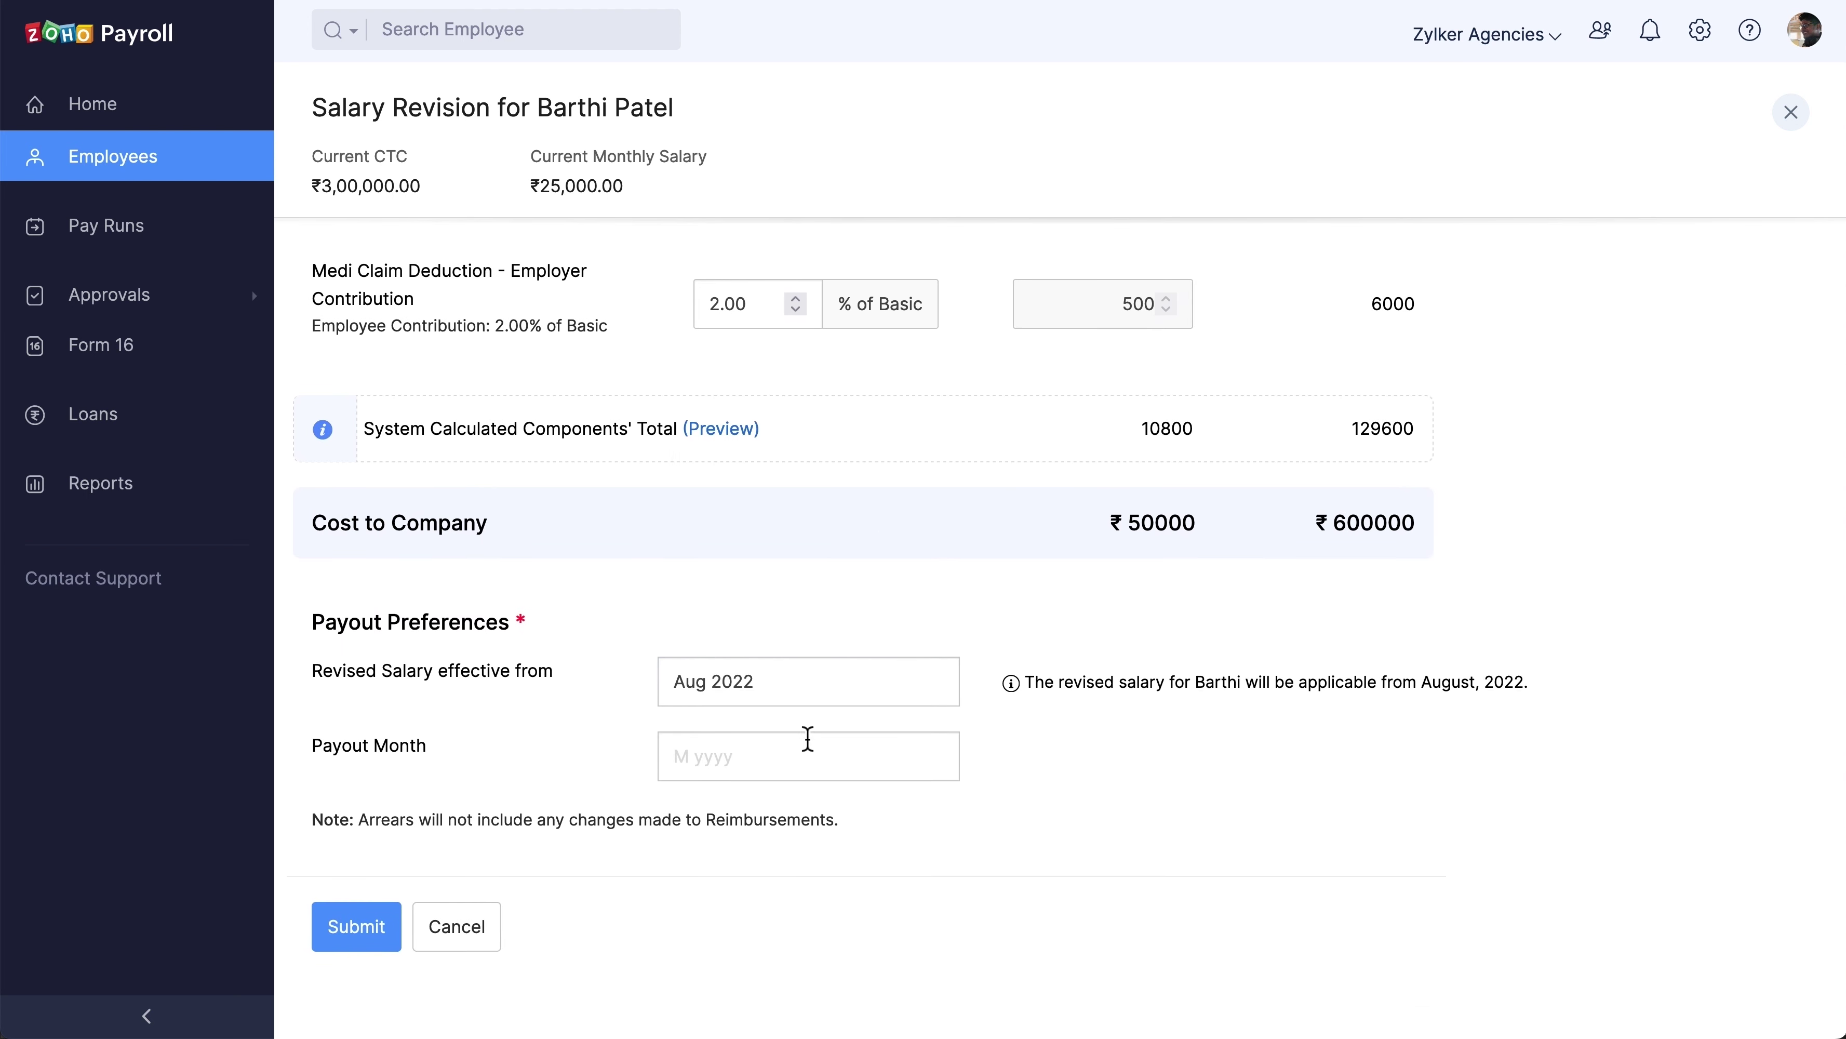
pyautogui.click(742, 759)
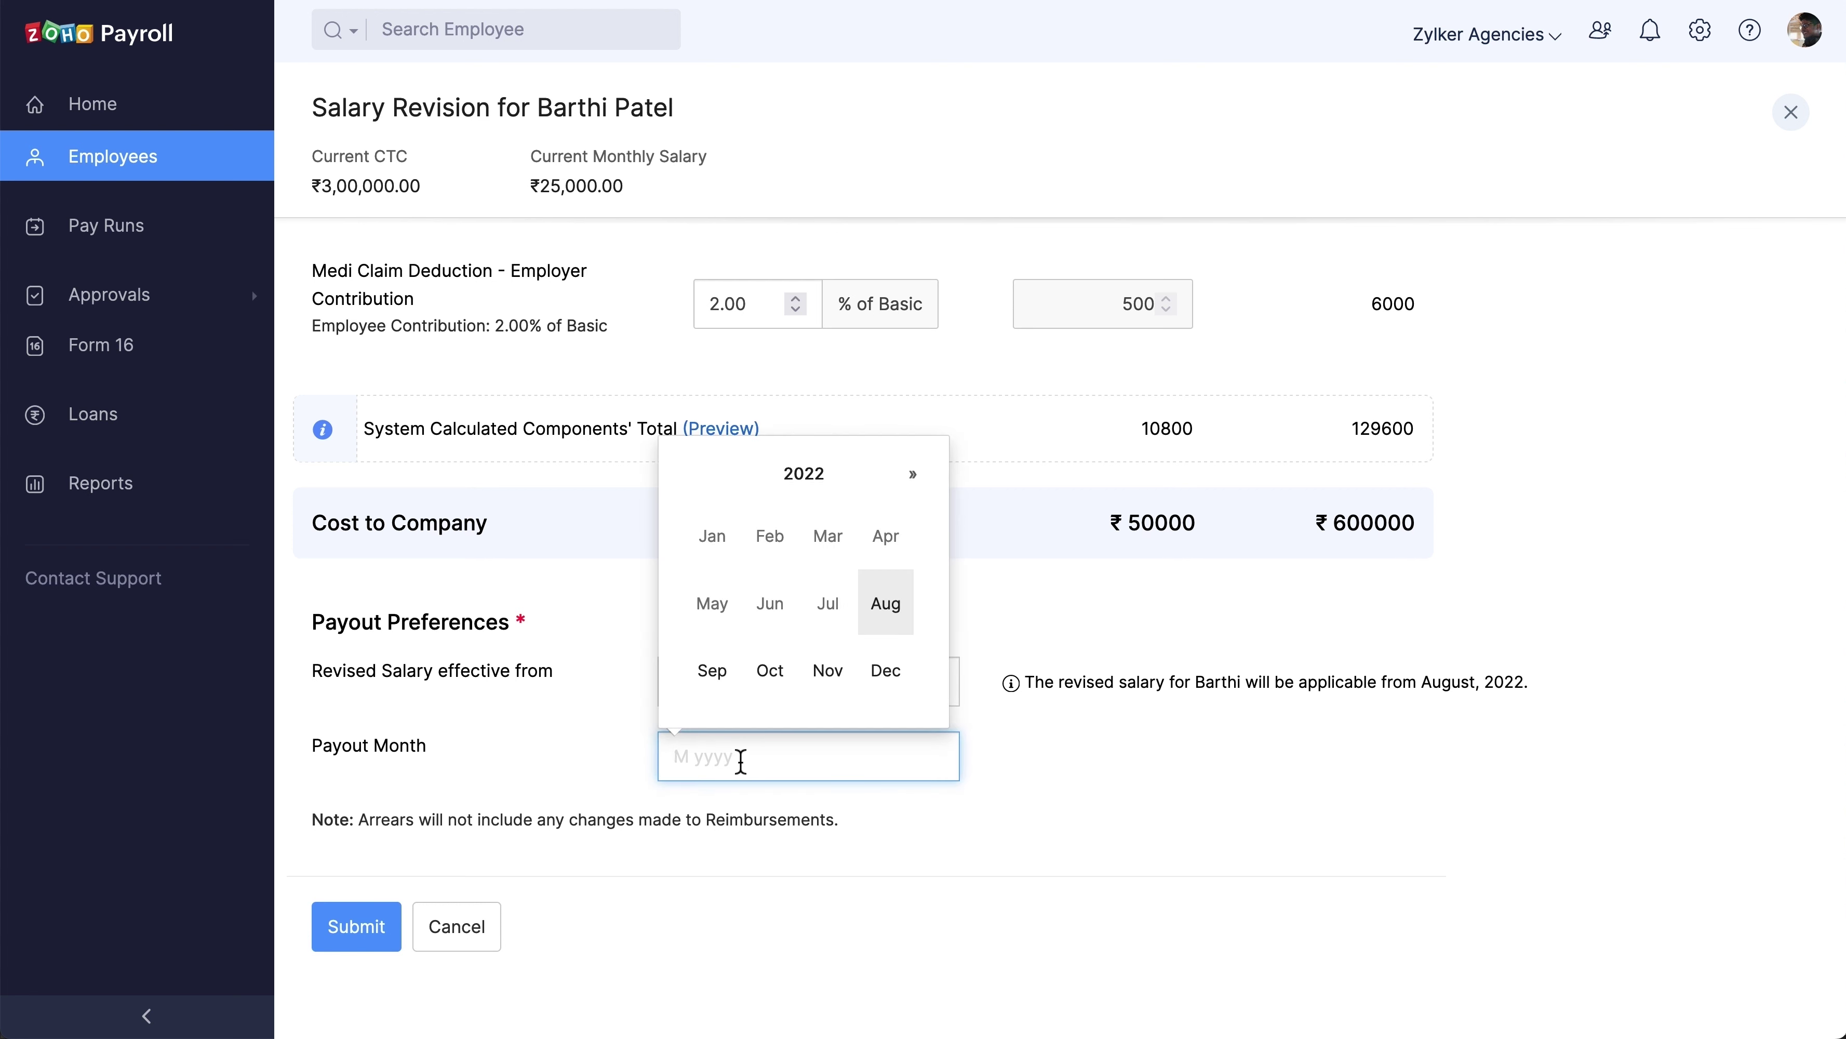
pyautogui.click(887, 605)
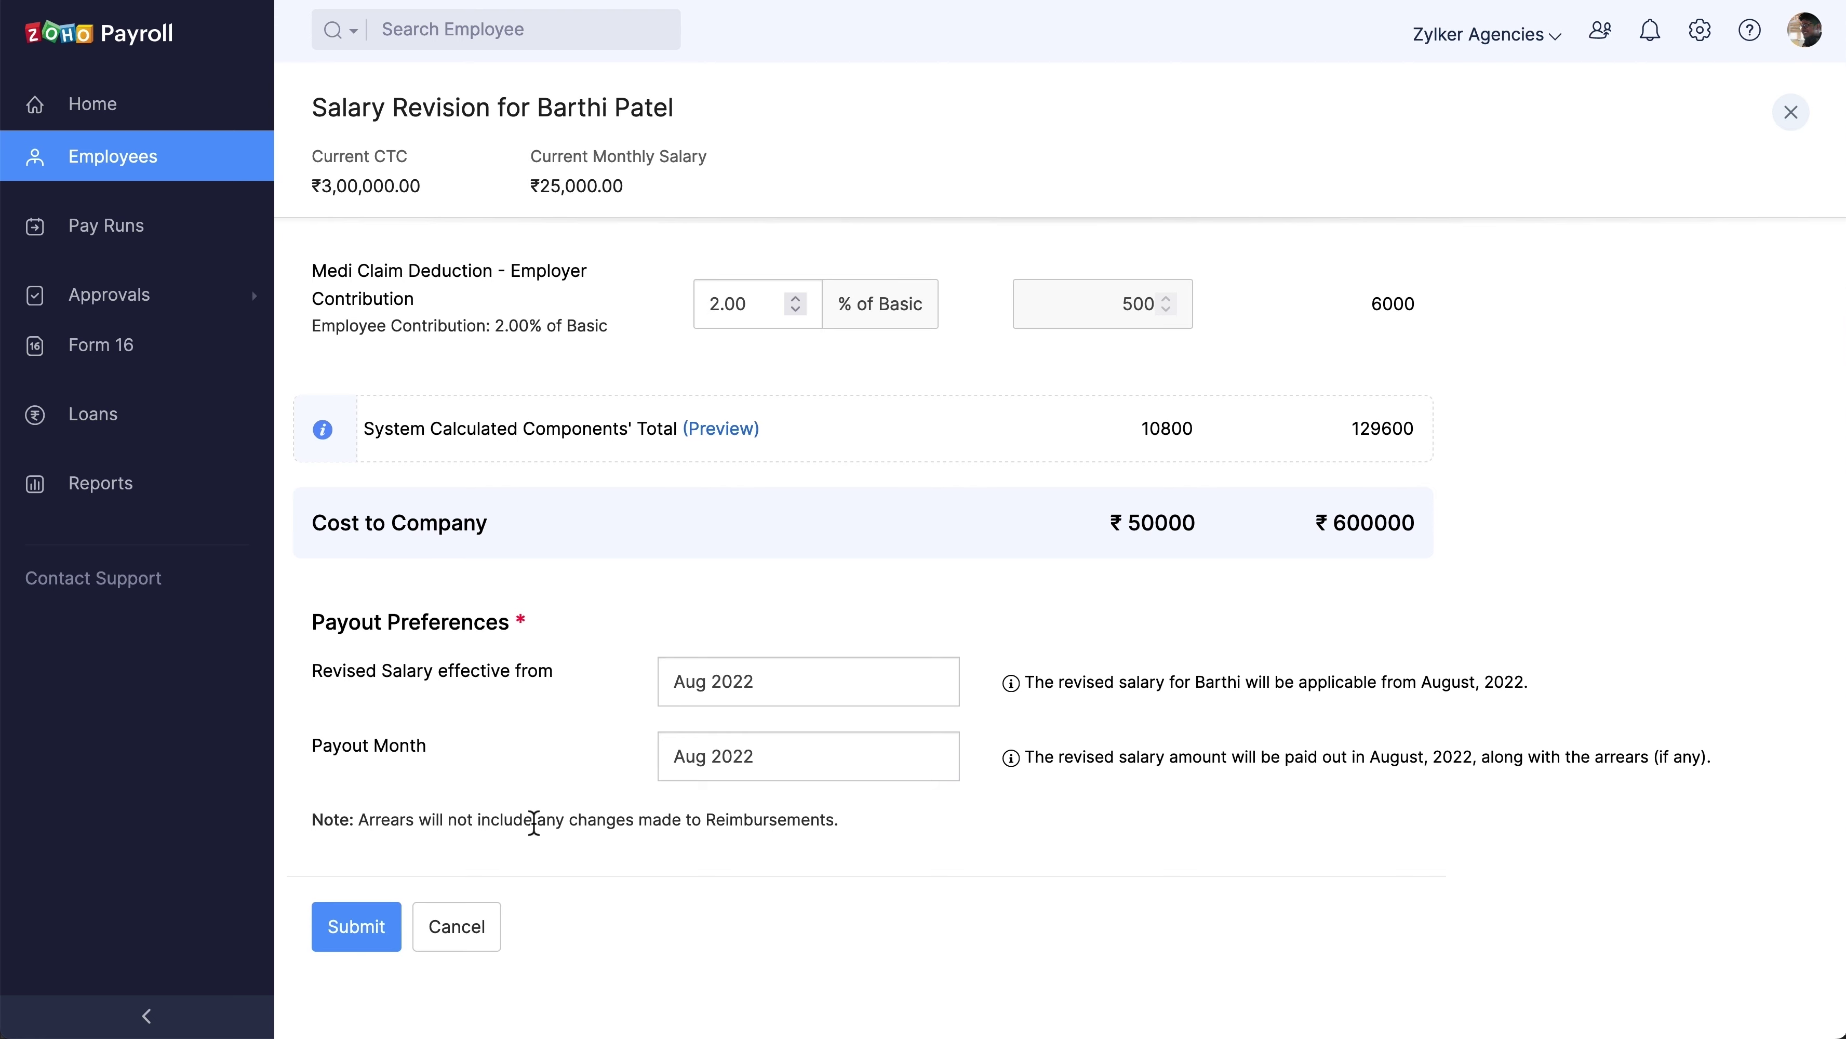
pyautogui.click(354, 929)
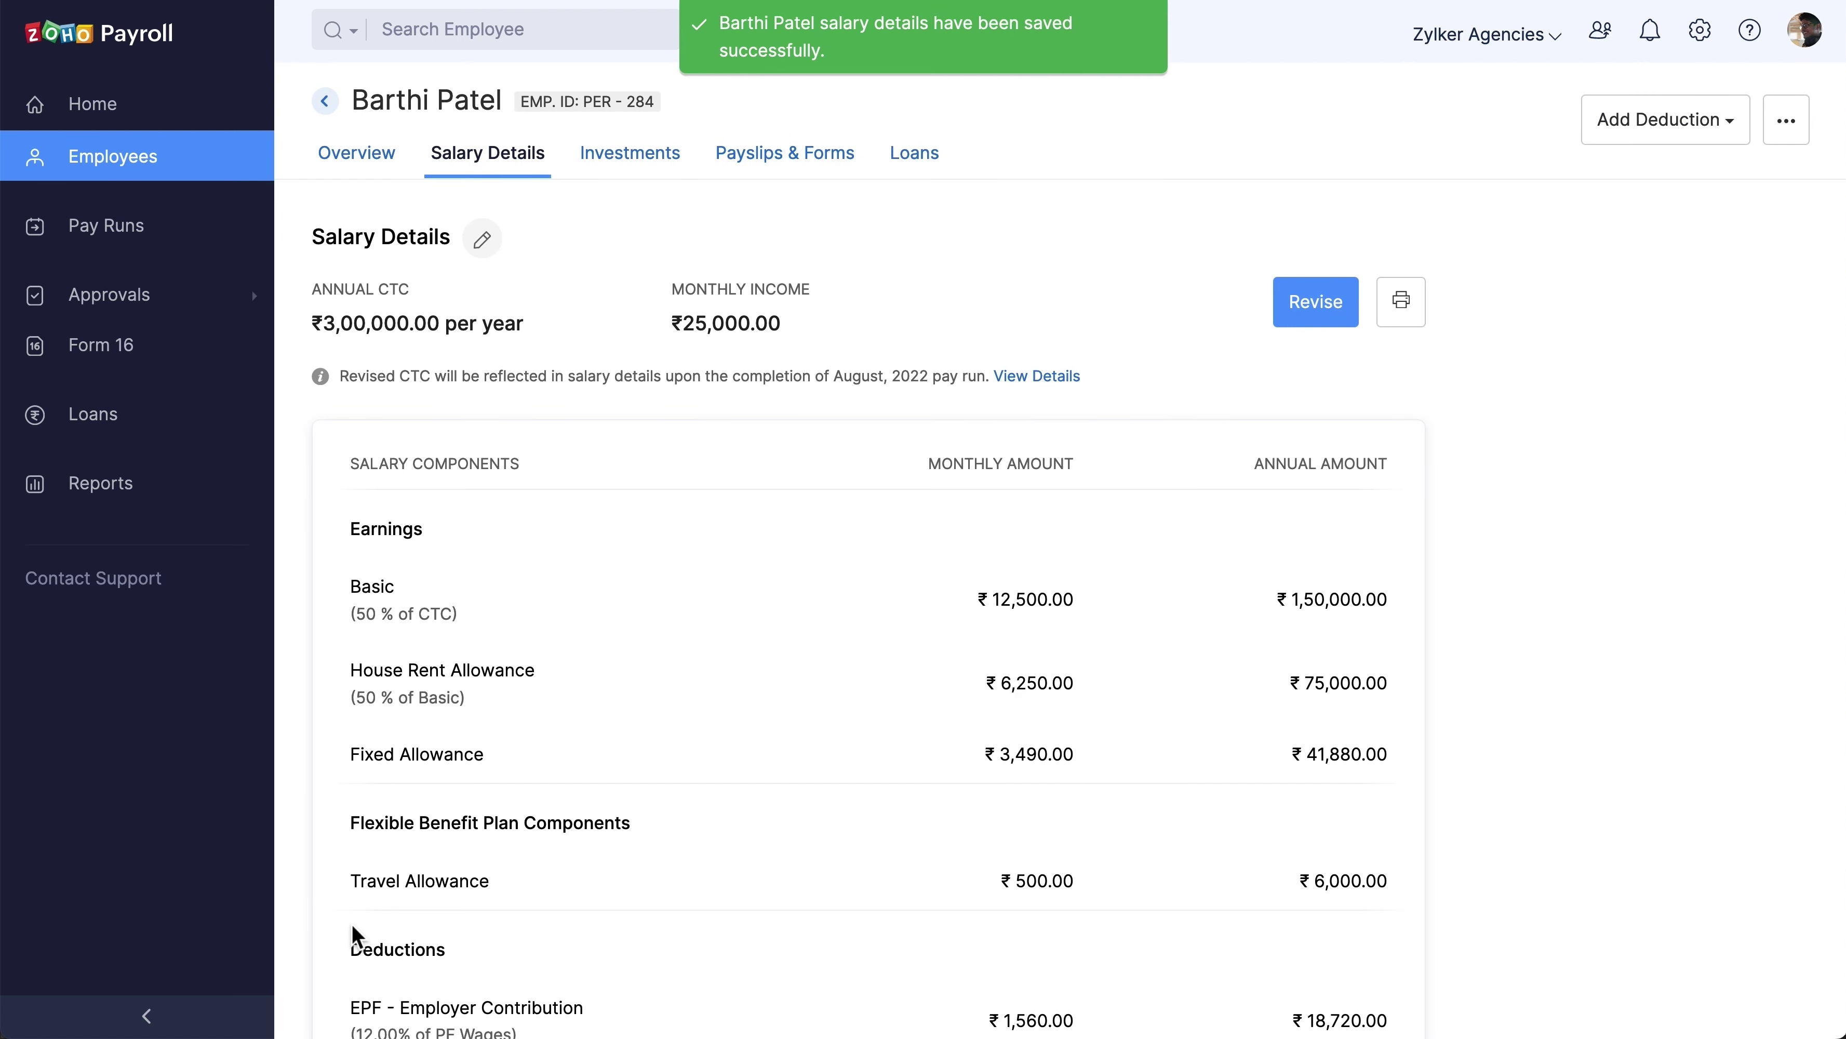
# Approve the Content Writer's pending salary revision from the salary revision approvals
pyautogui.click(185, 304)
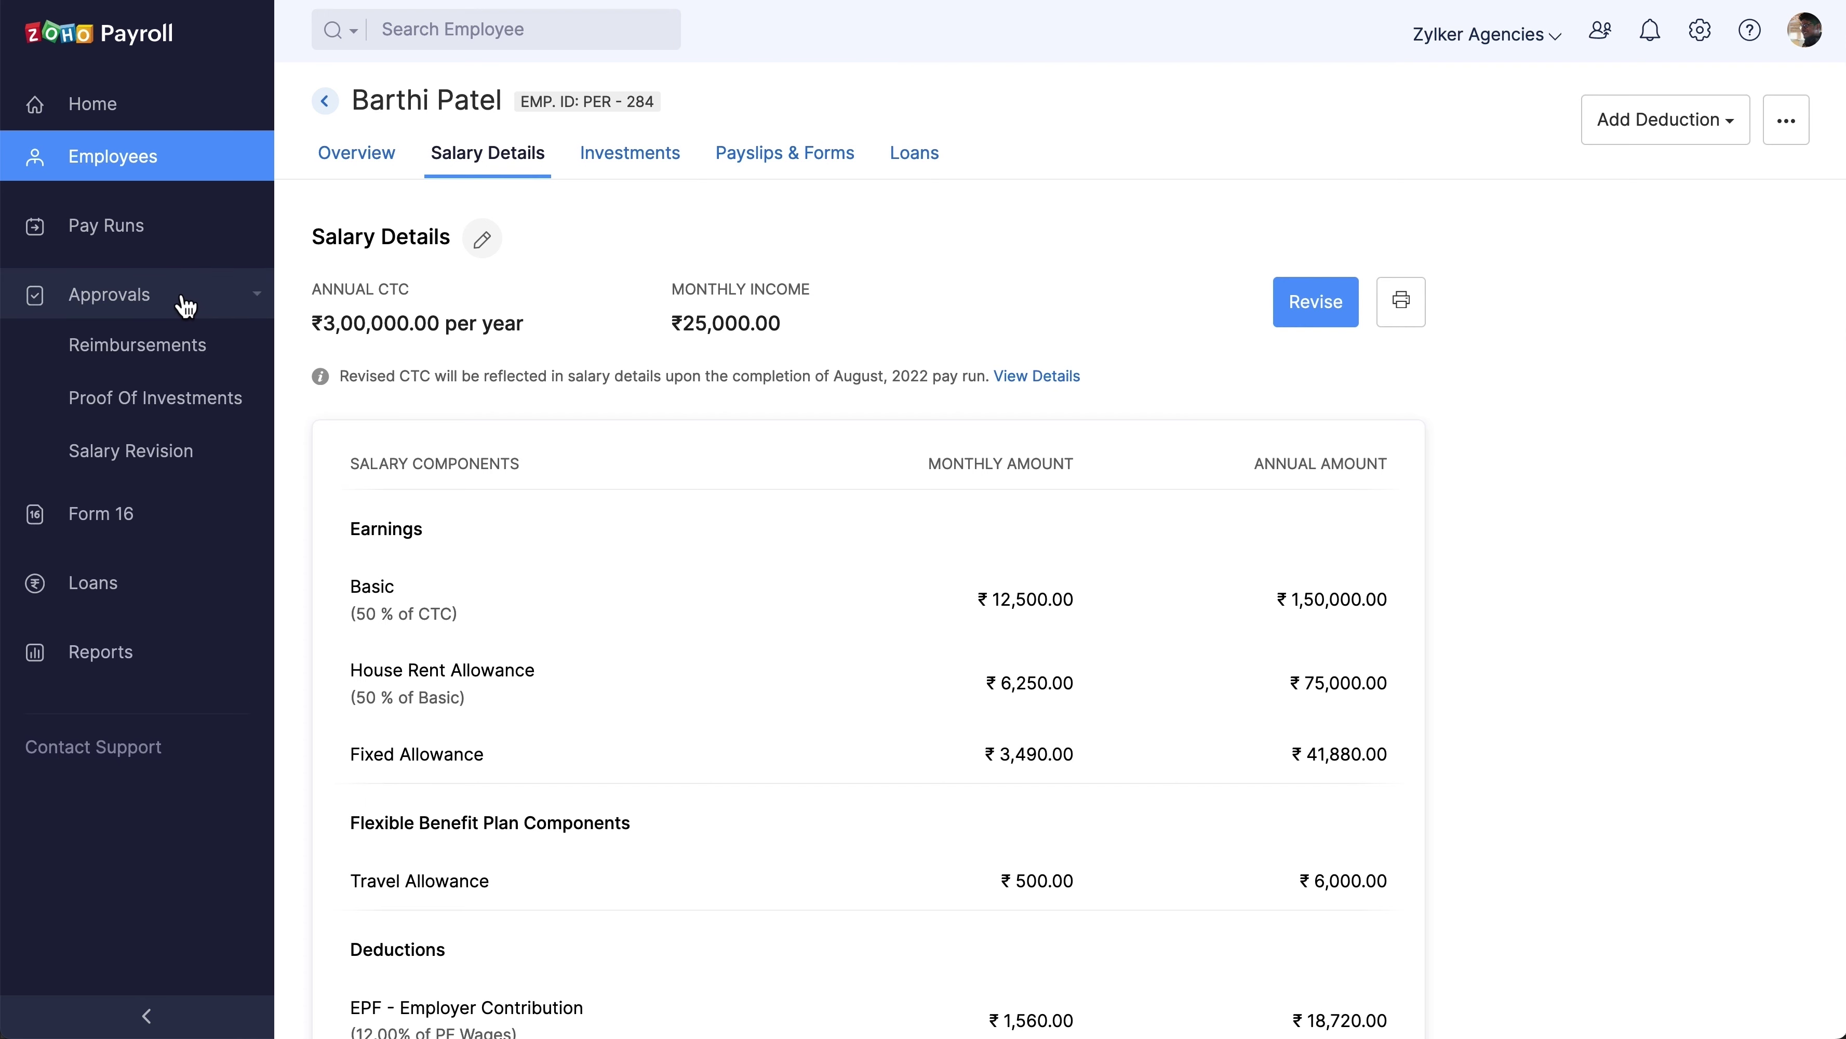
pyautogui.click(204, 452)
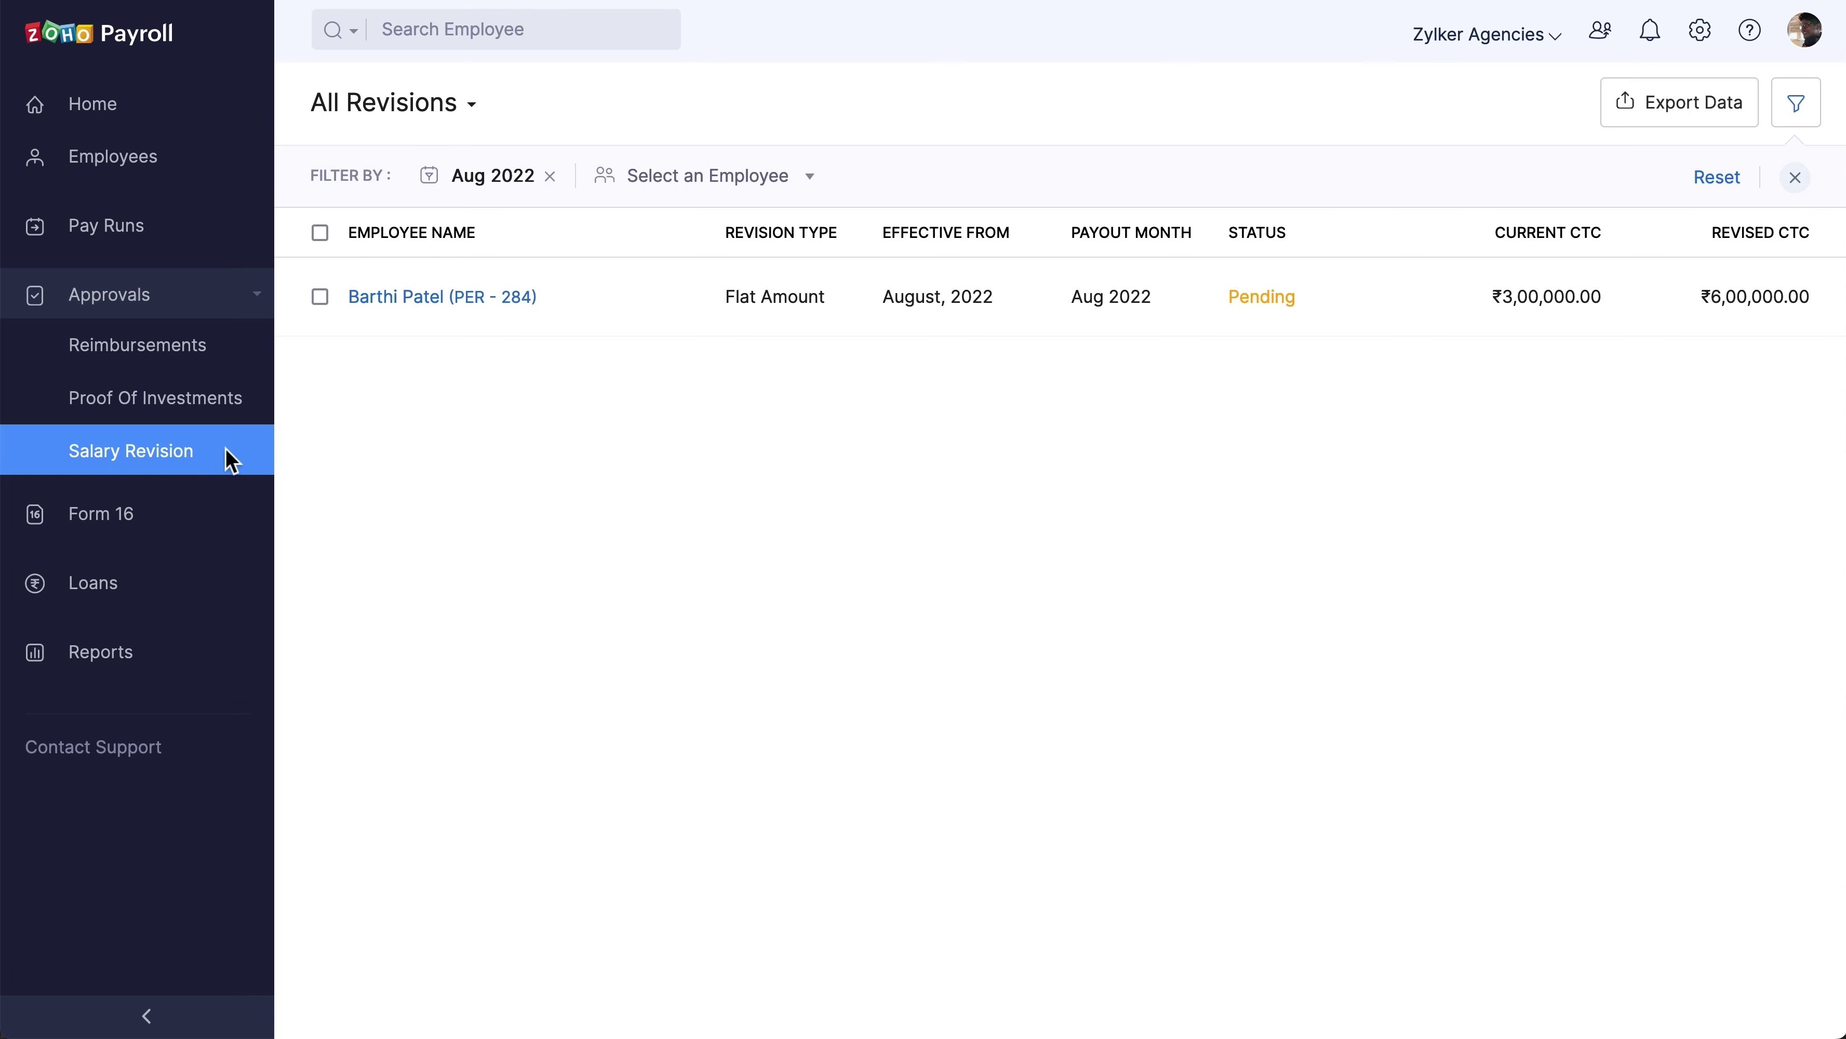
pyautogui.click(976, 298)
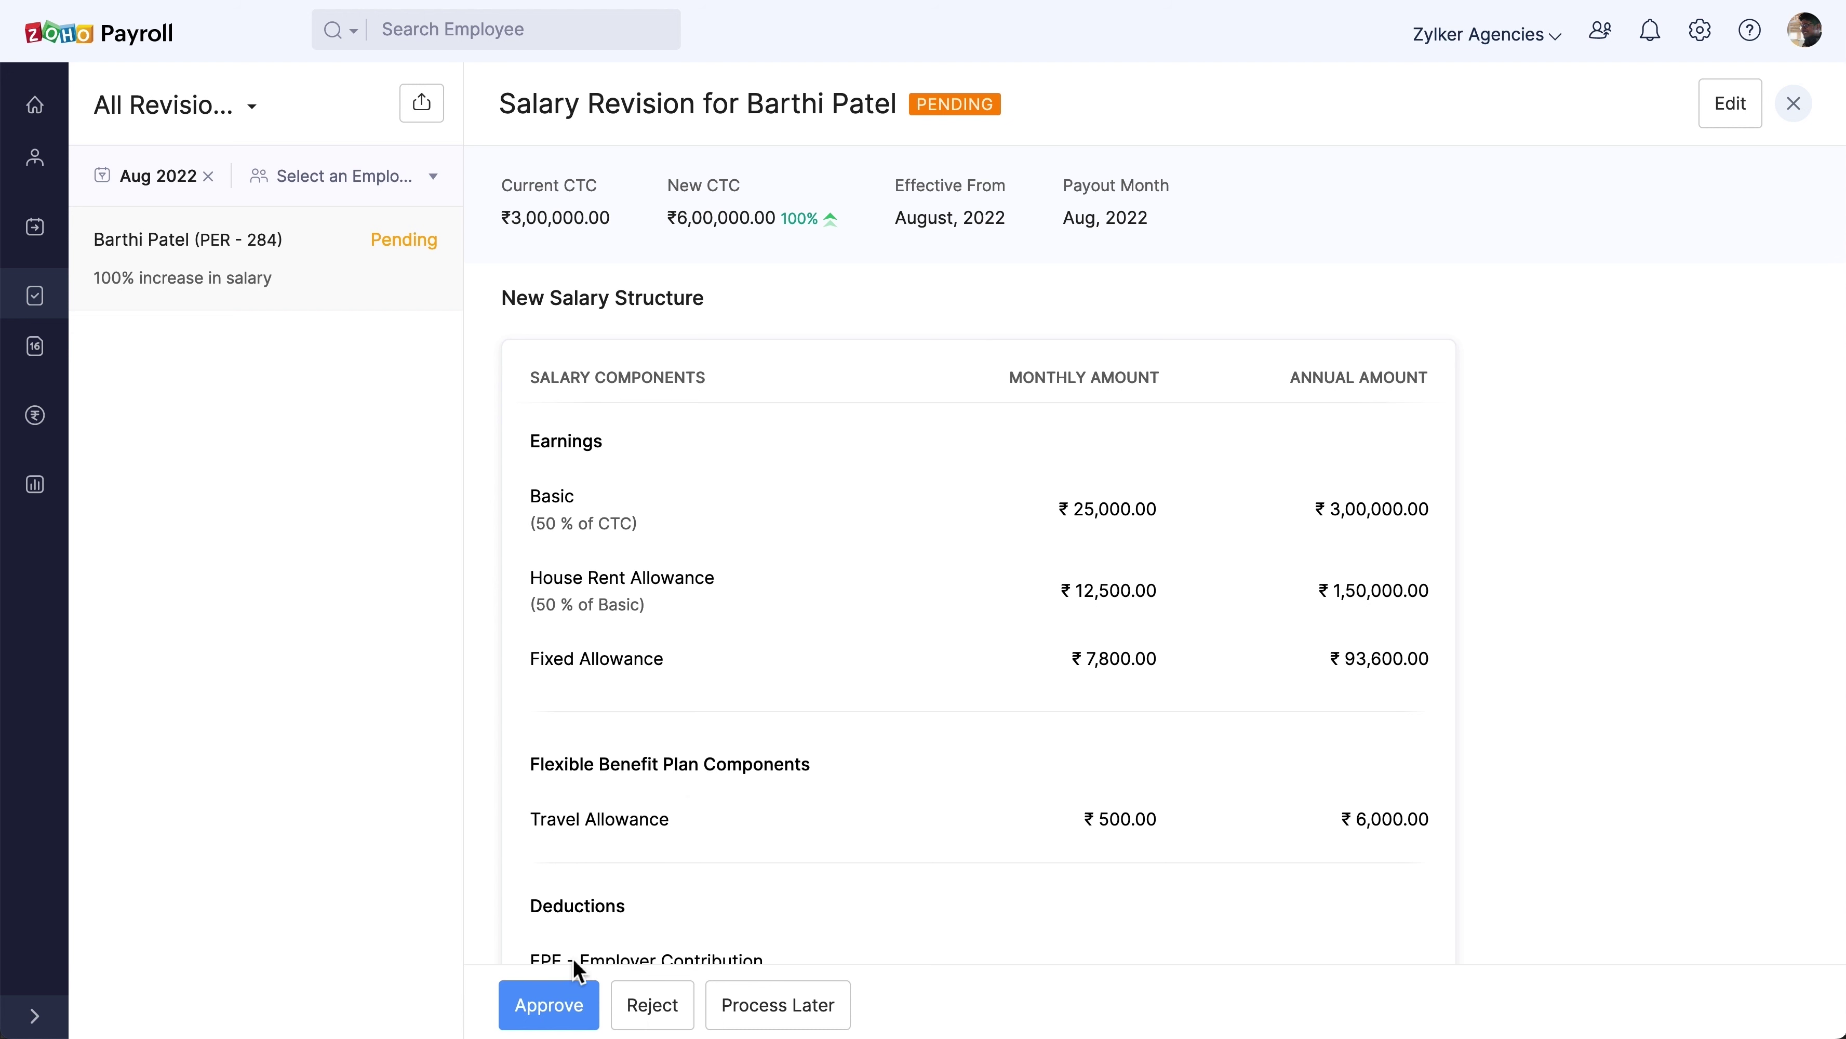
pyautogui.click(552, 1020)
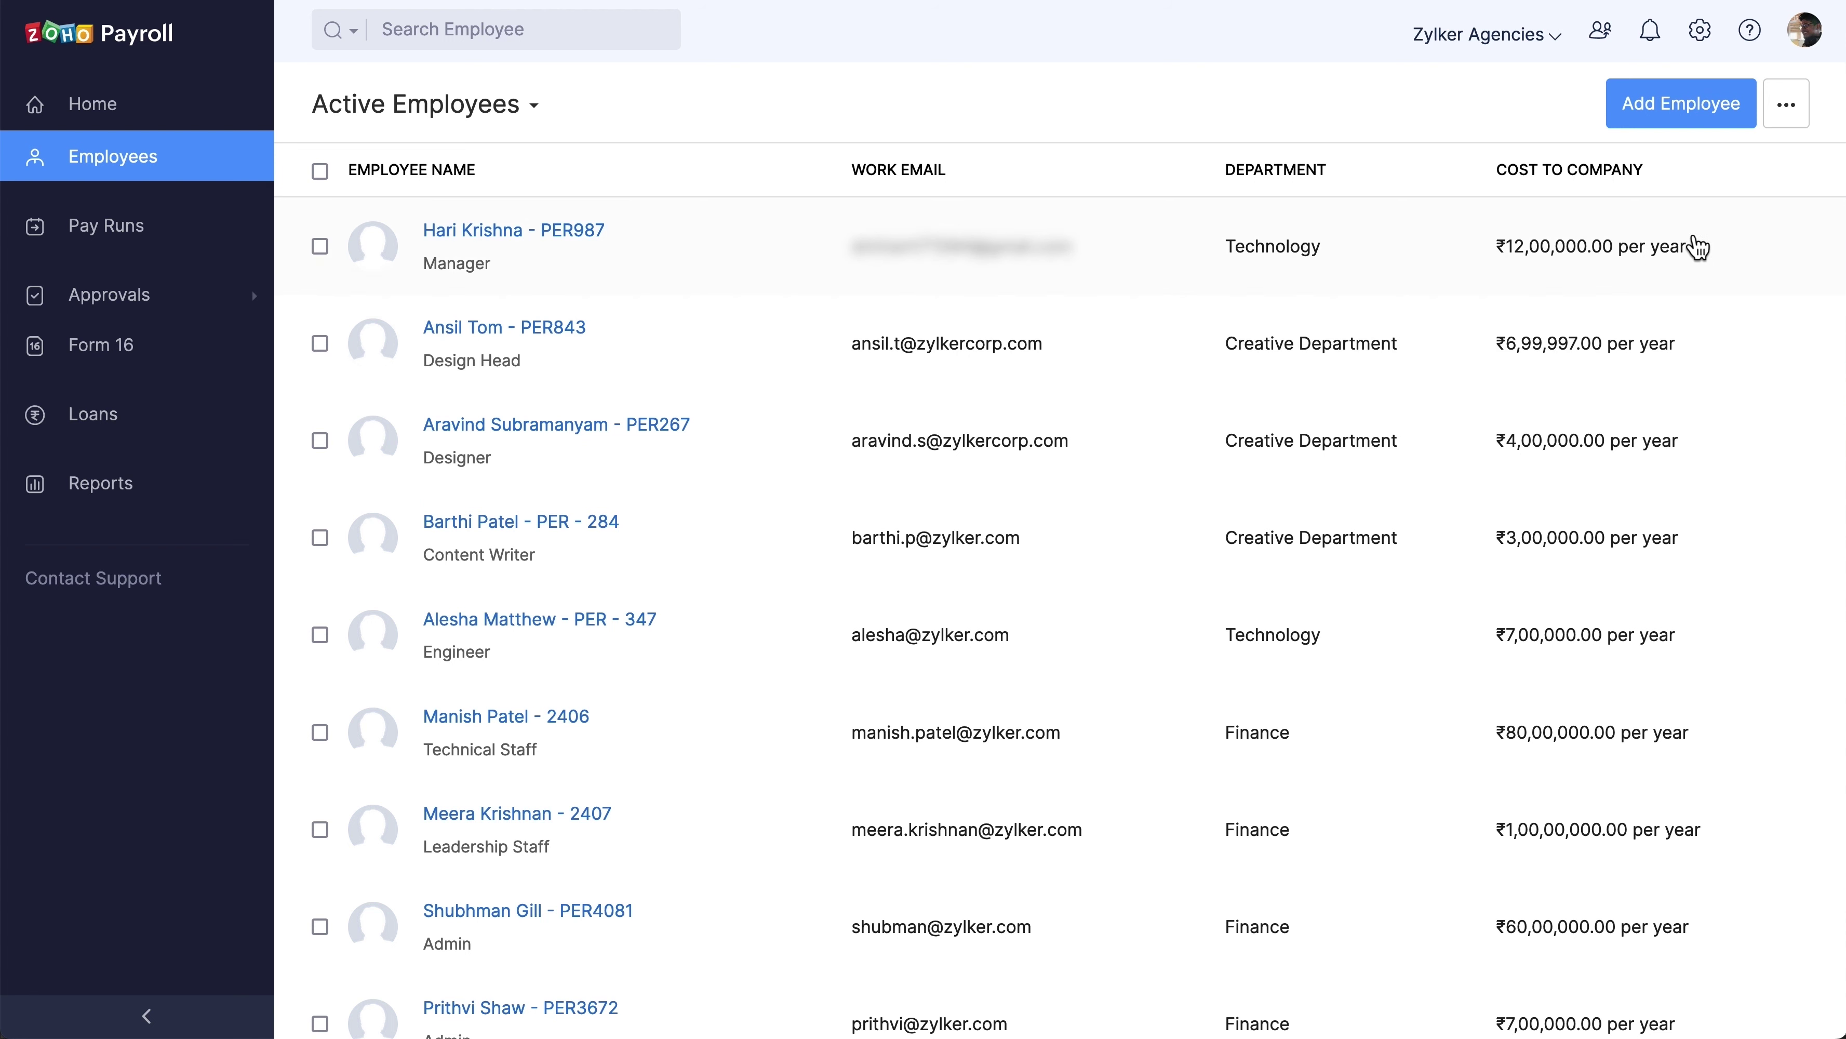
# Start an employee data import with Salary Revision as the type of details to import
pyautogui.click(1794, 124)
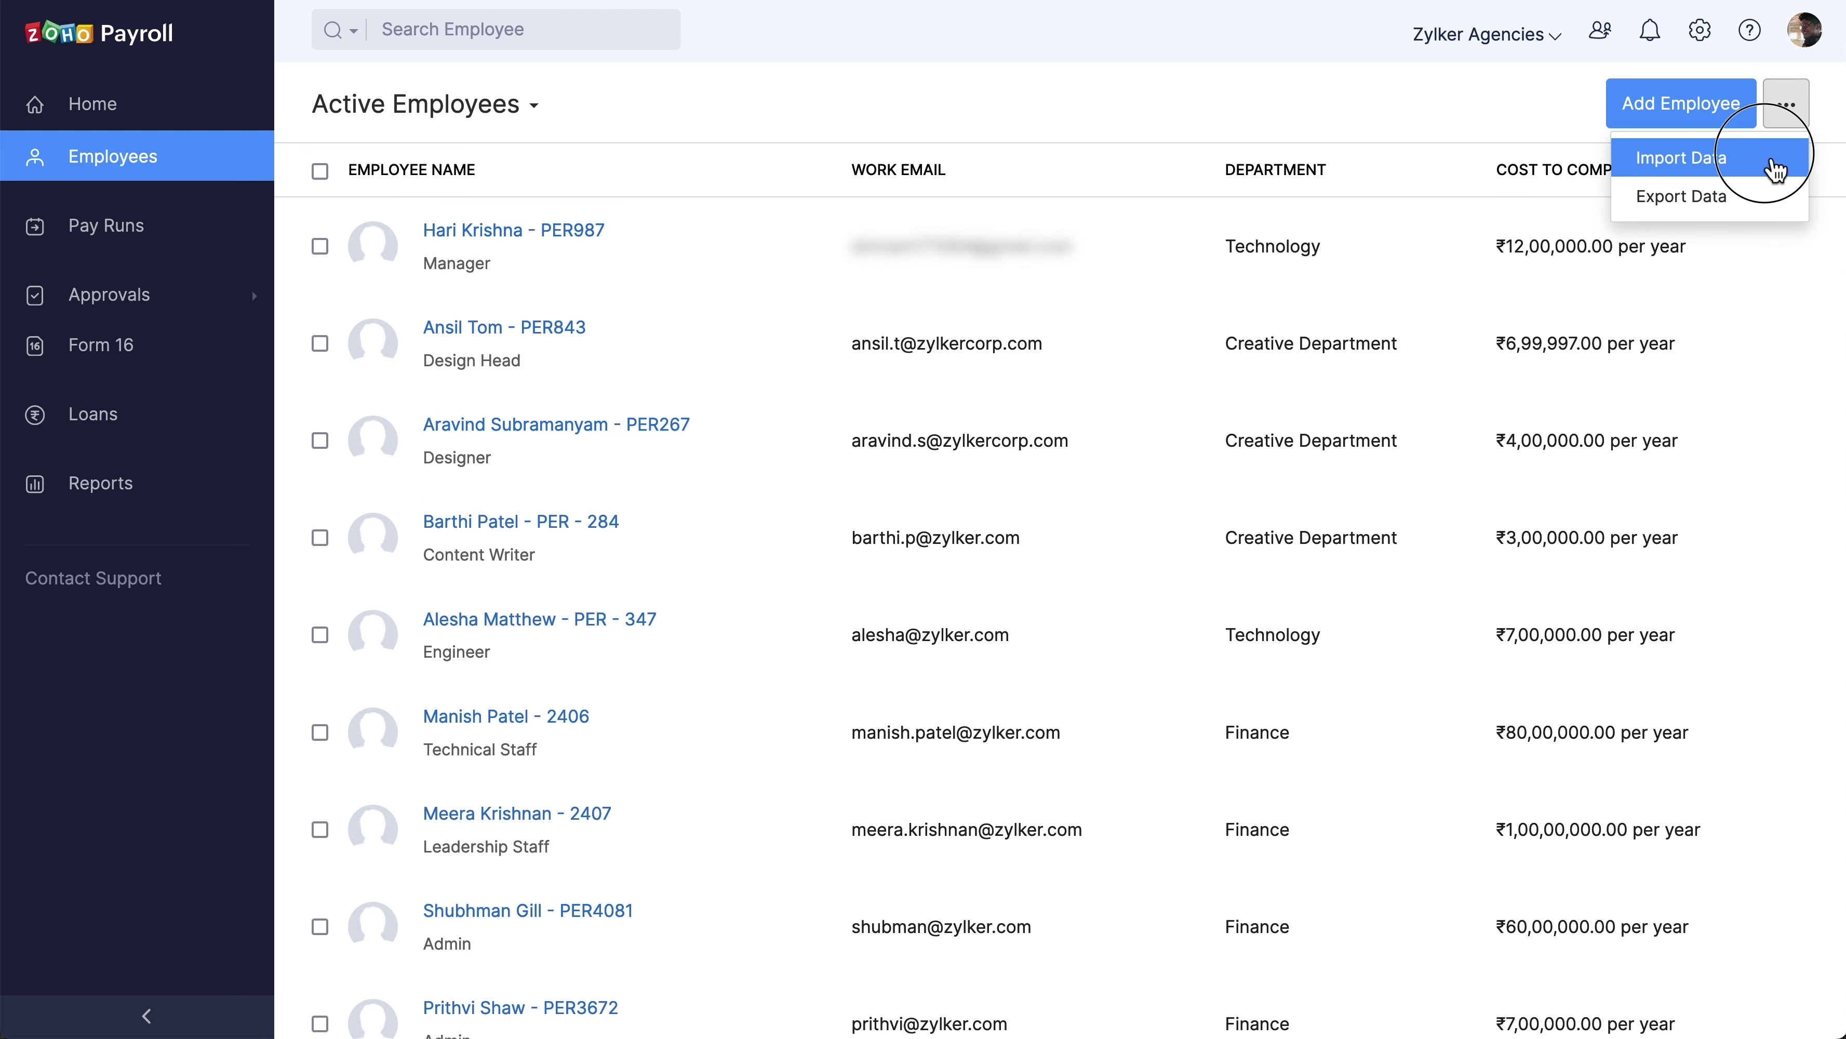
pyautogui.click(1776, 167)
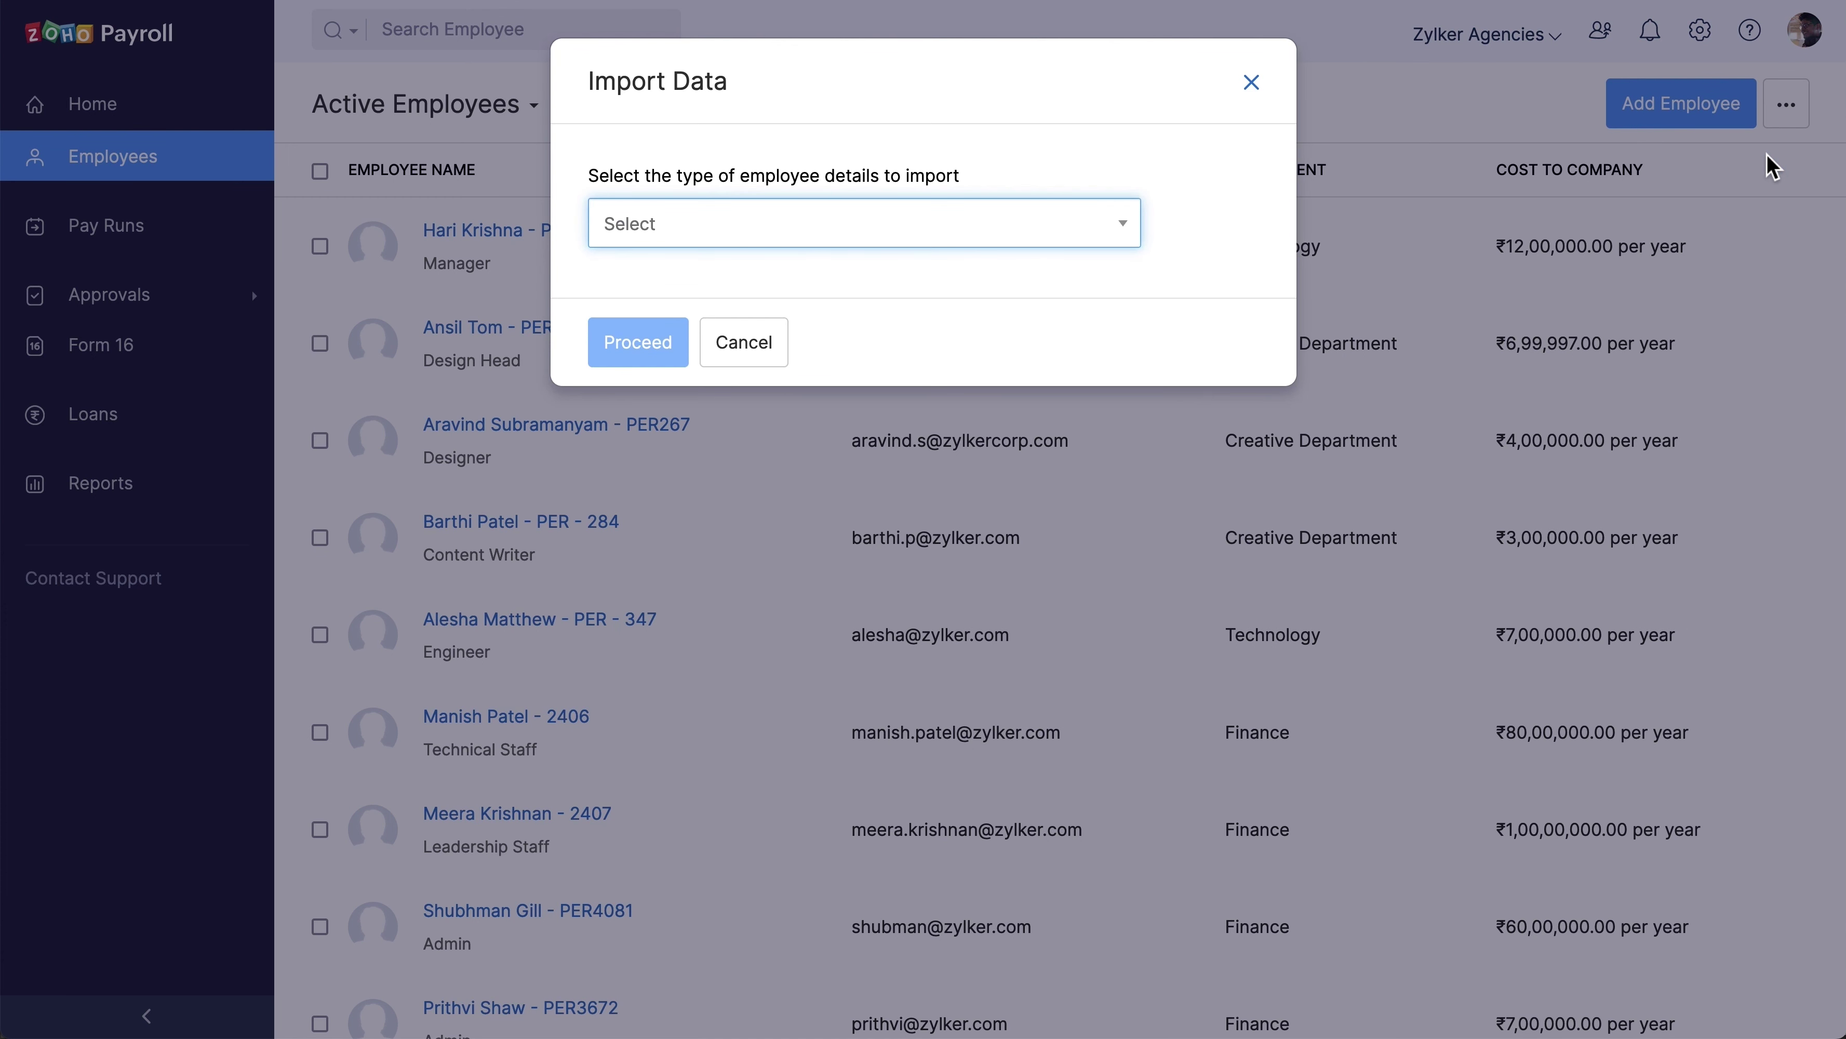
pyautogui.click(936, 235)
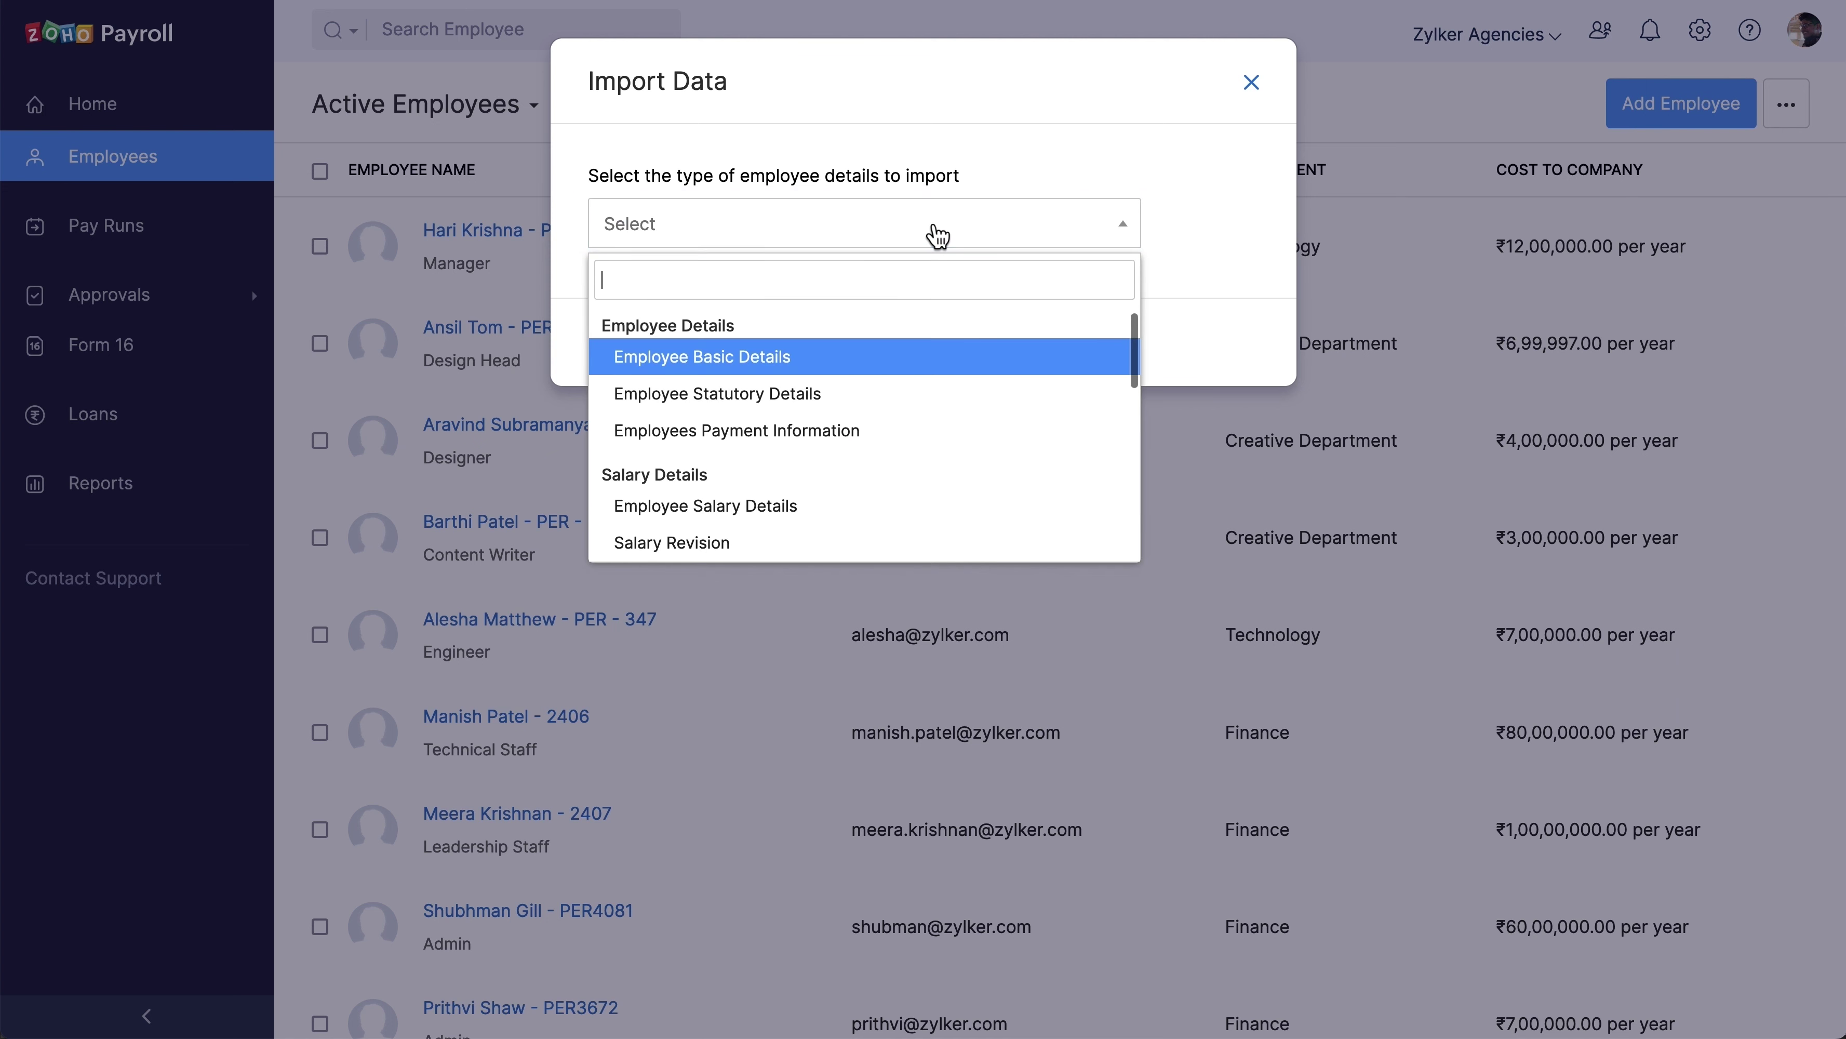
pyautogui.click(778, 547)
pyautogui.click(648, 361)
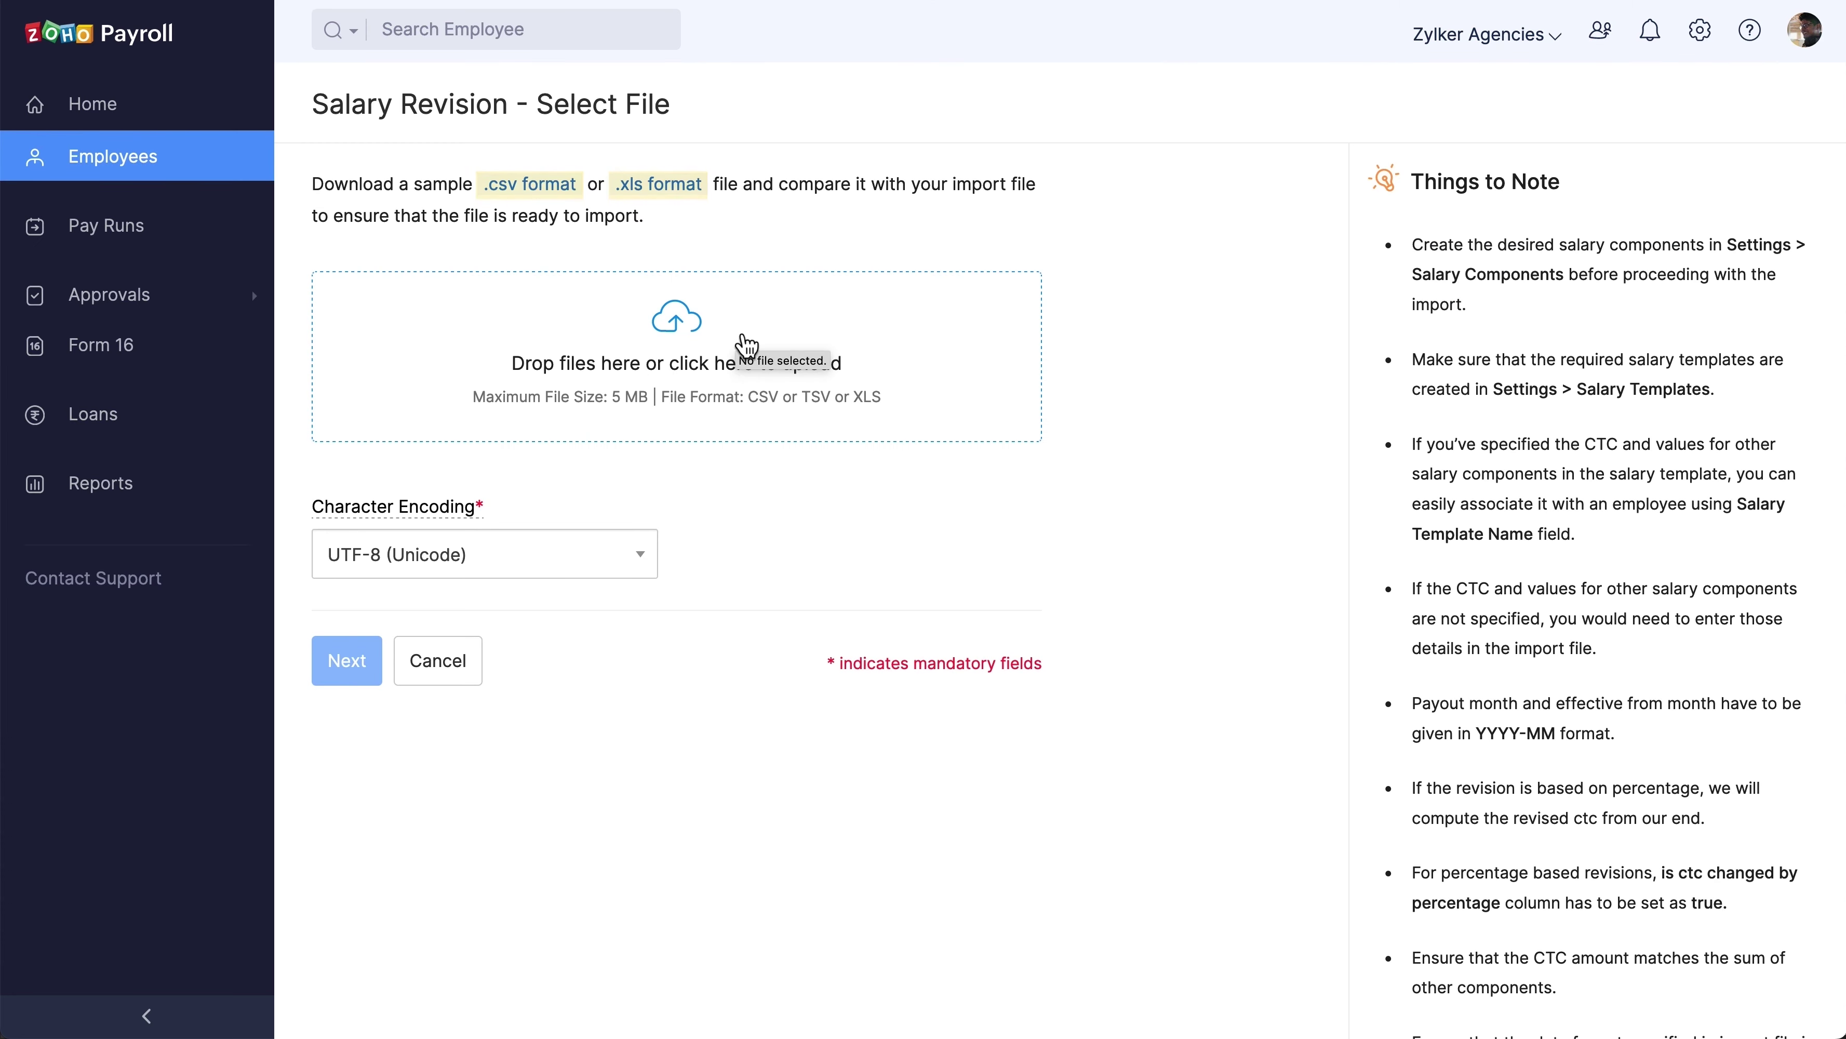
# Upload Revision.csv as the salary revision import file and proceed to the field mapping
pyautogui.click(741, 336)
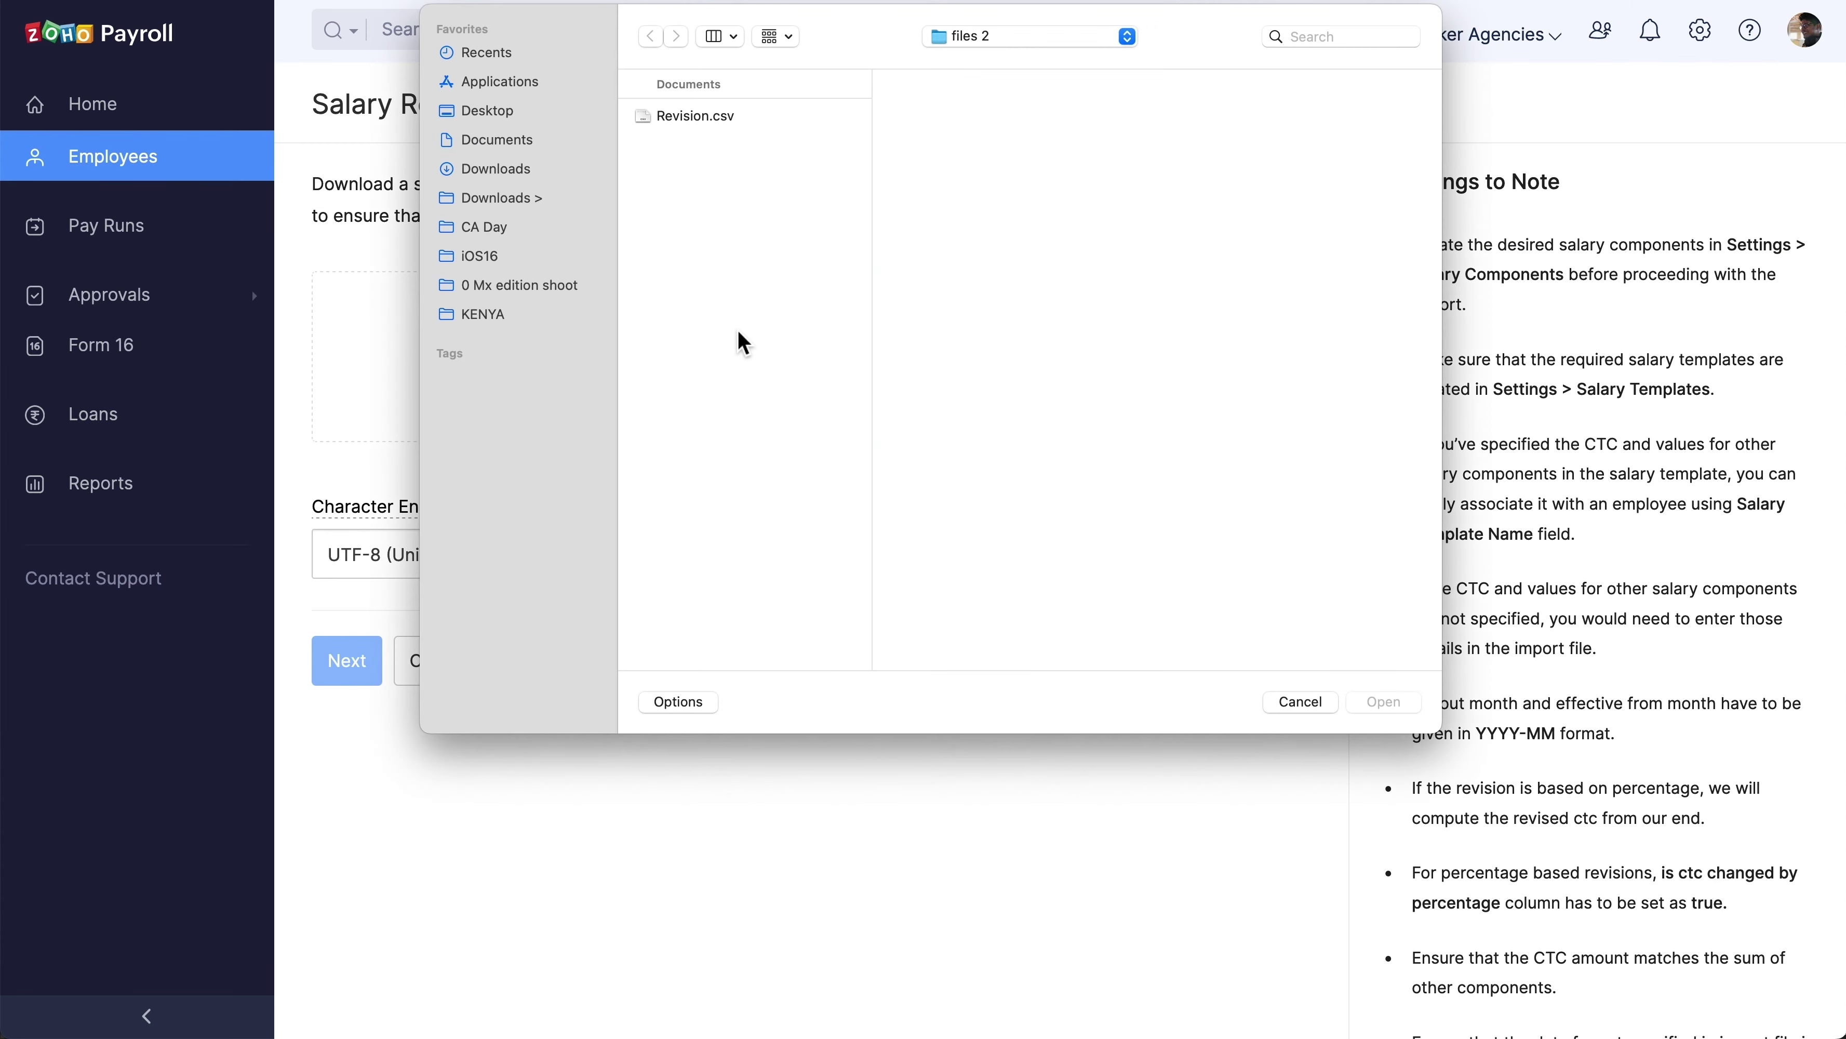
pyautogui.click(687, 118)
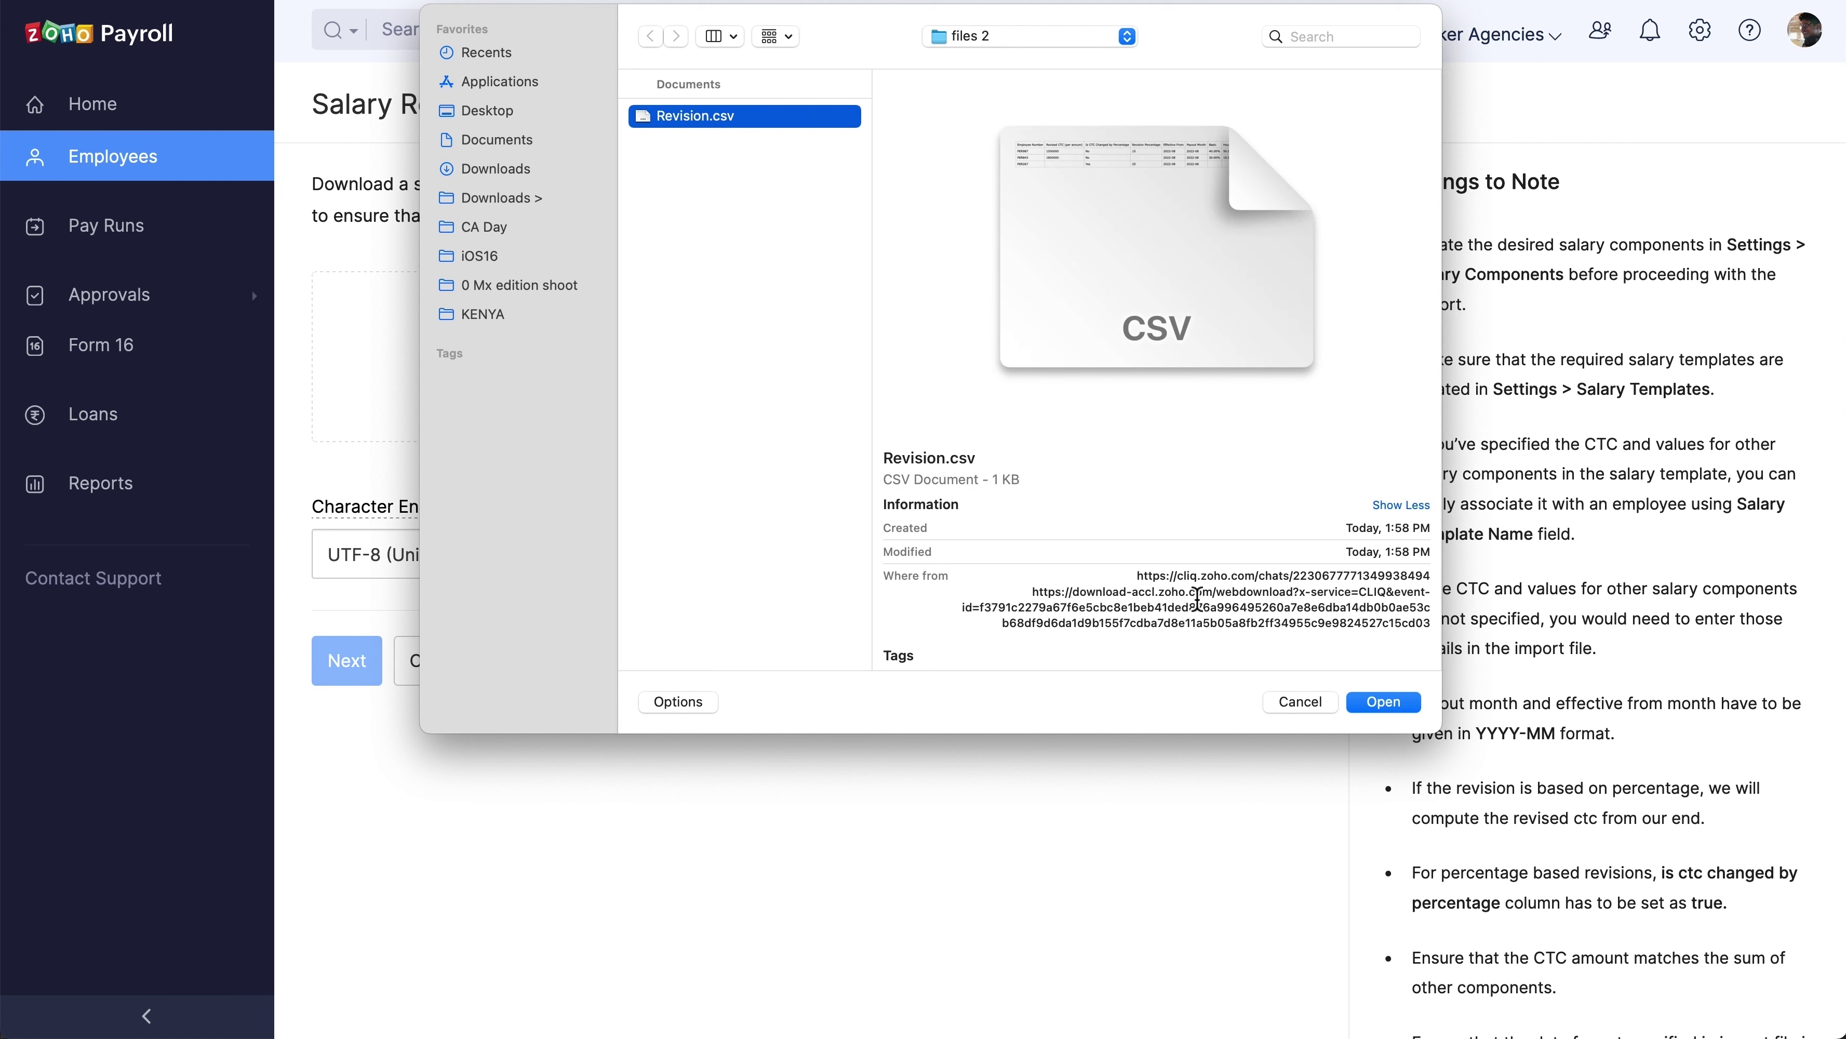
pyautogui.click(1382, 701)
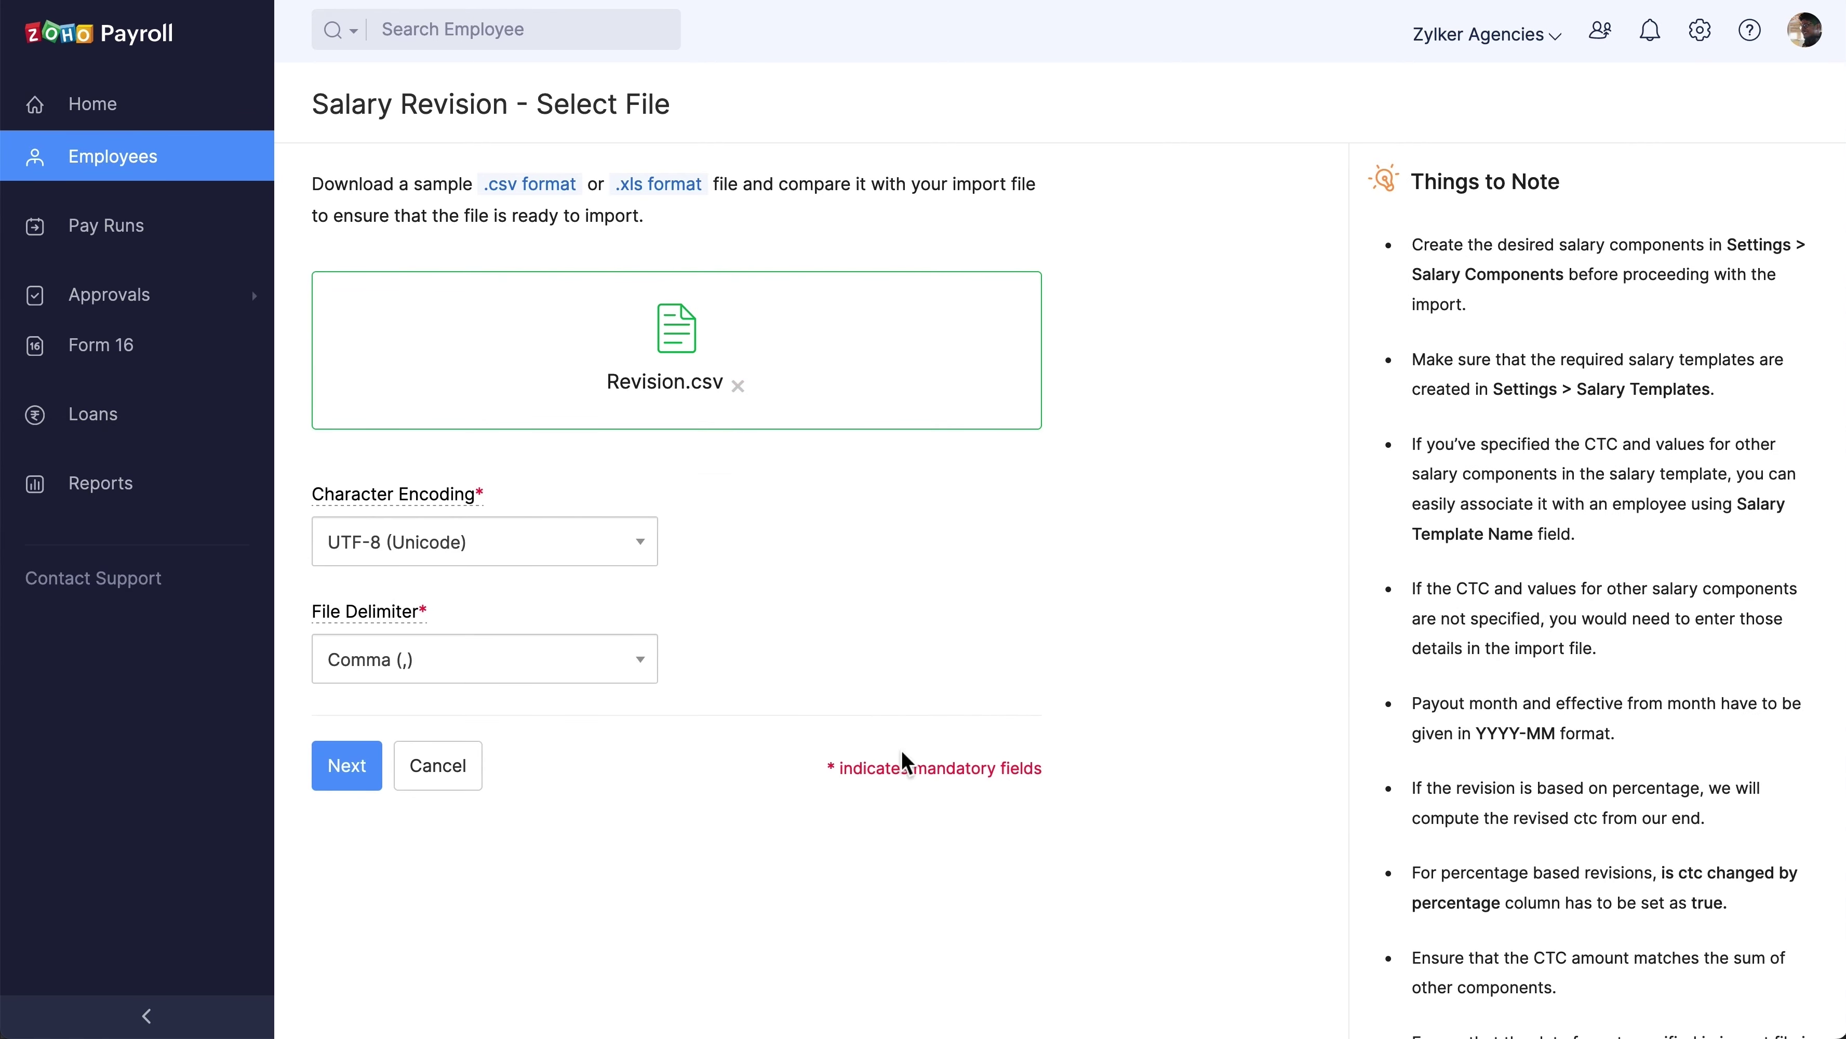
pyautogui.click(352, 780)
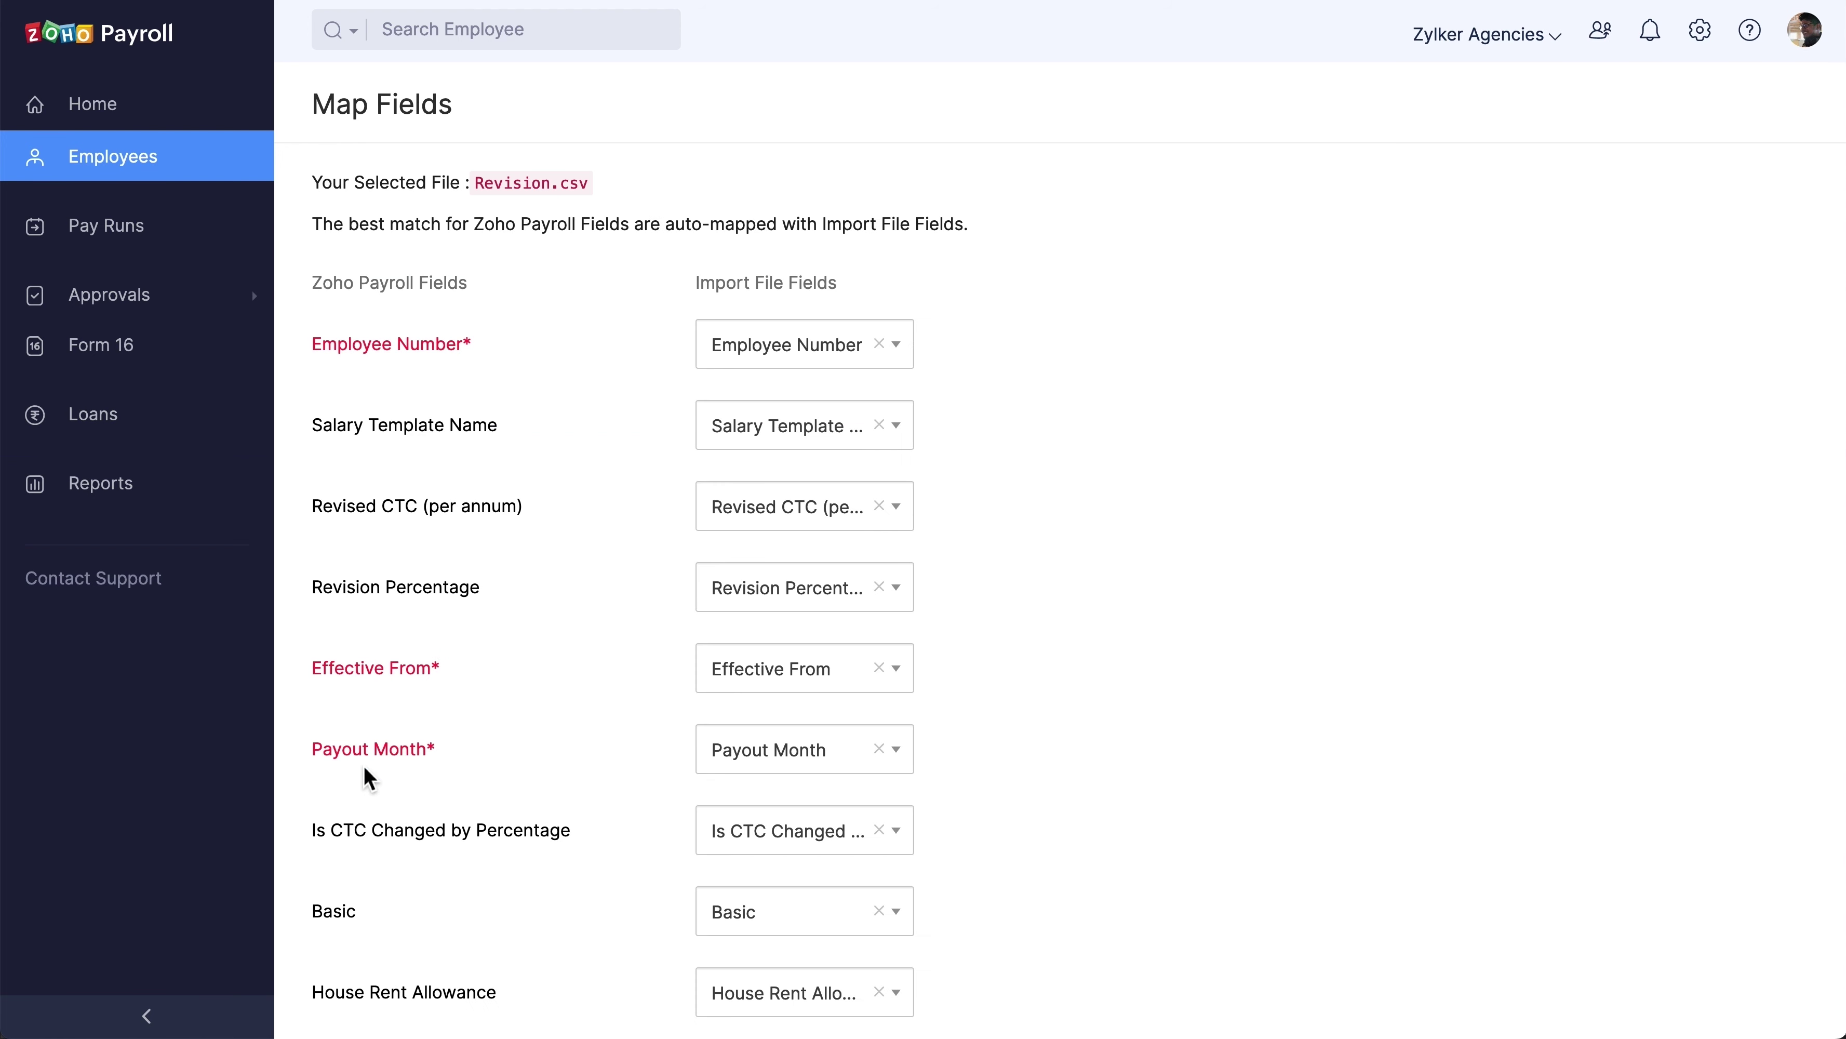
# Check the import file fields mapped to Salary Template Name, Employee Number, Effective From and Payout Month
pyautogui.click(777, 436)
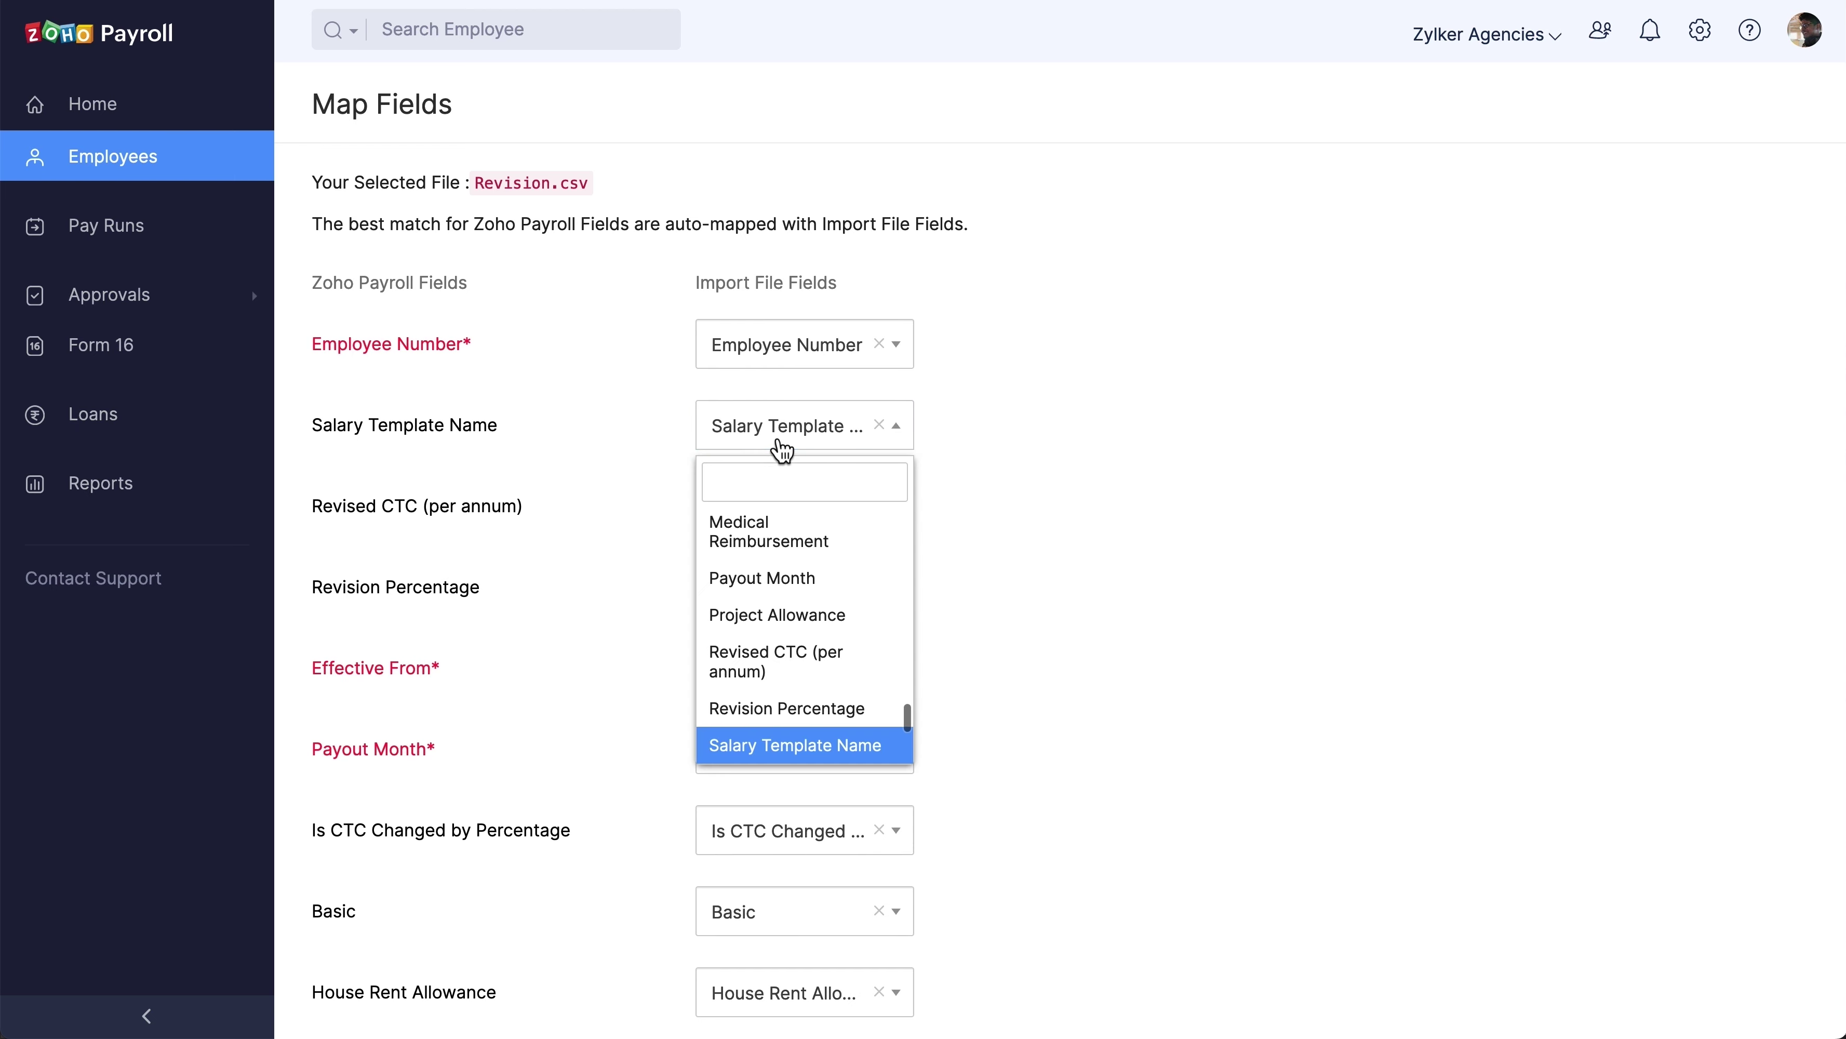
pyautogui.click(783, 348)
pyautogui.click(784, 363)
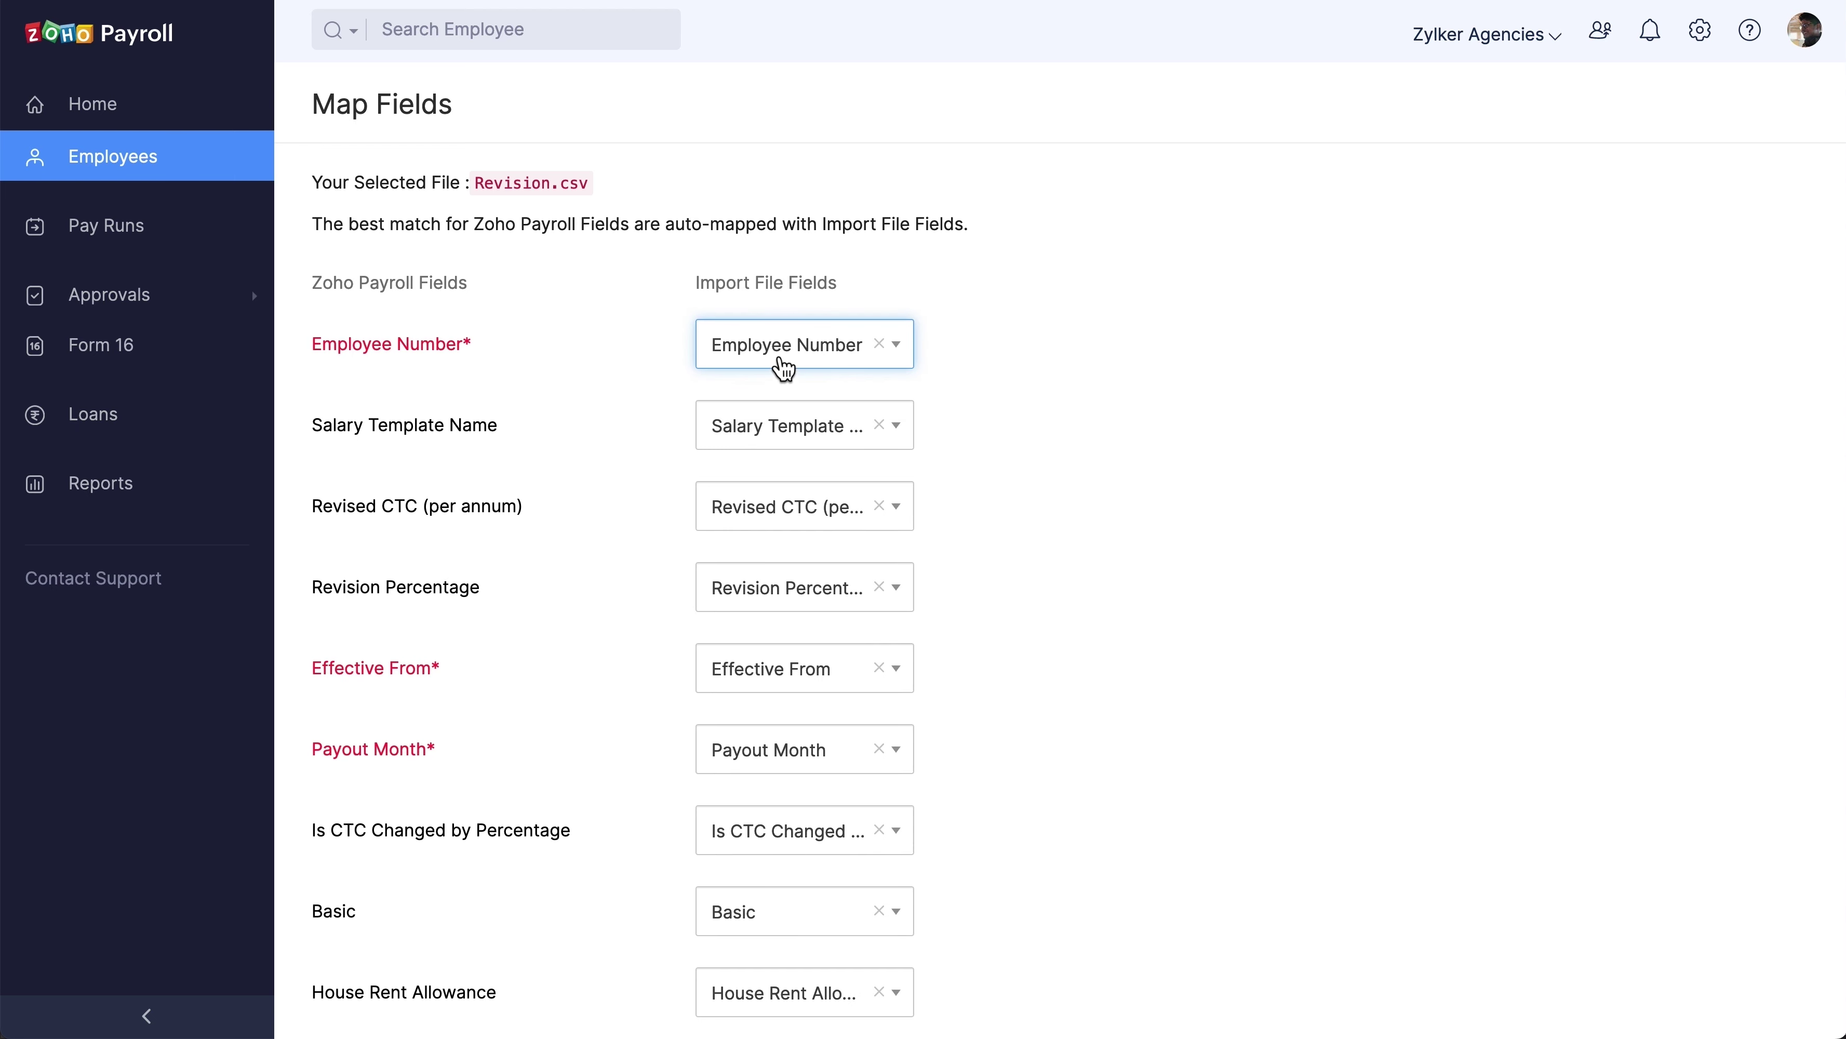
pyautogui.click(830, 680)
pyautogui.click(828, 677)
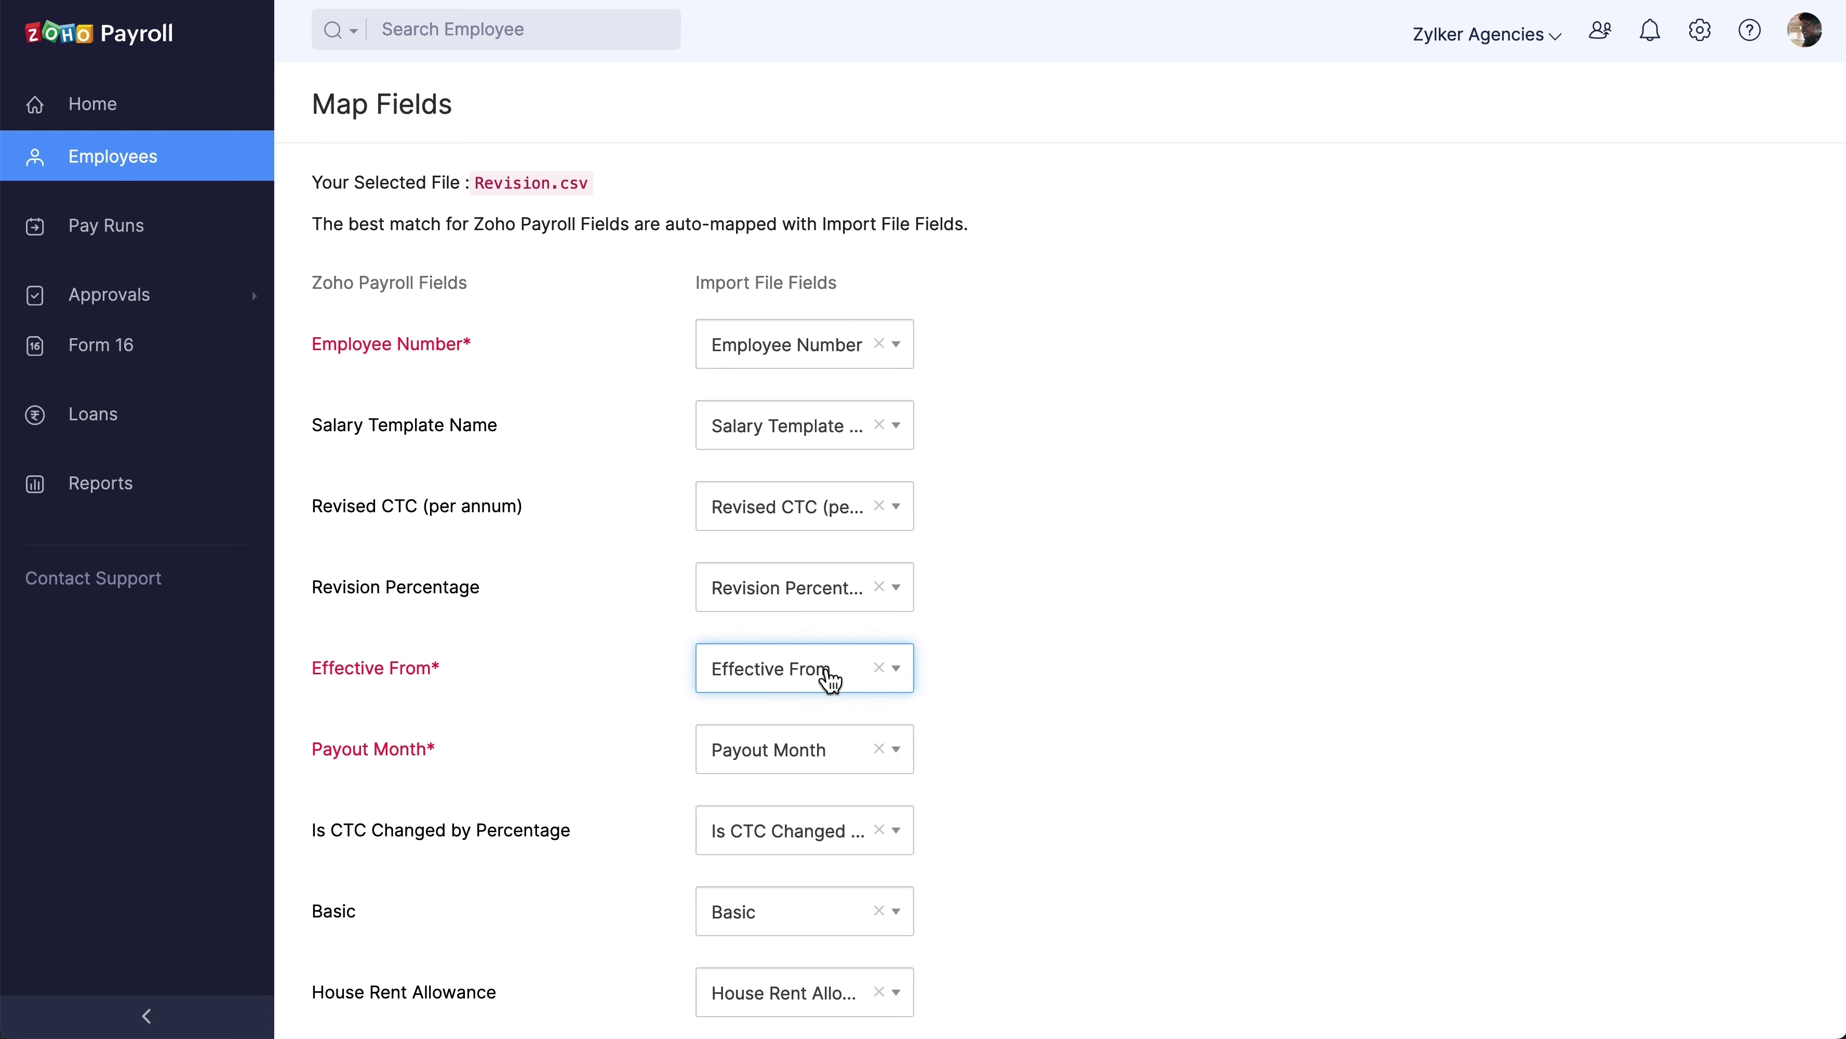
pyautogui.click(833, 756)
pyautogui.click(833, 757)
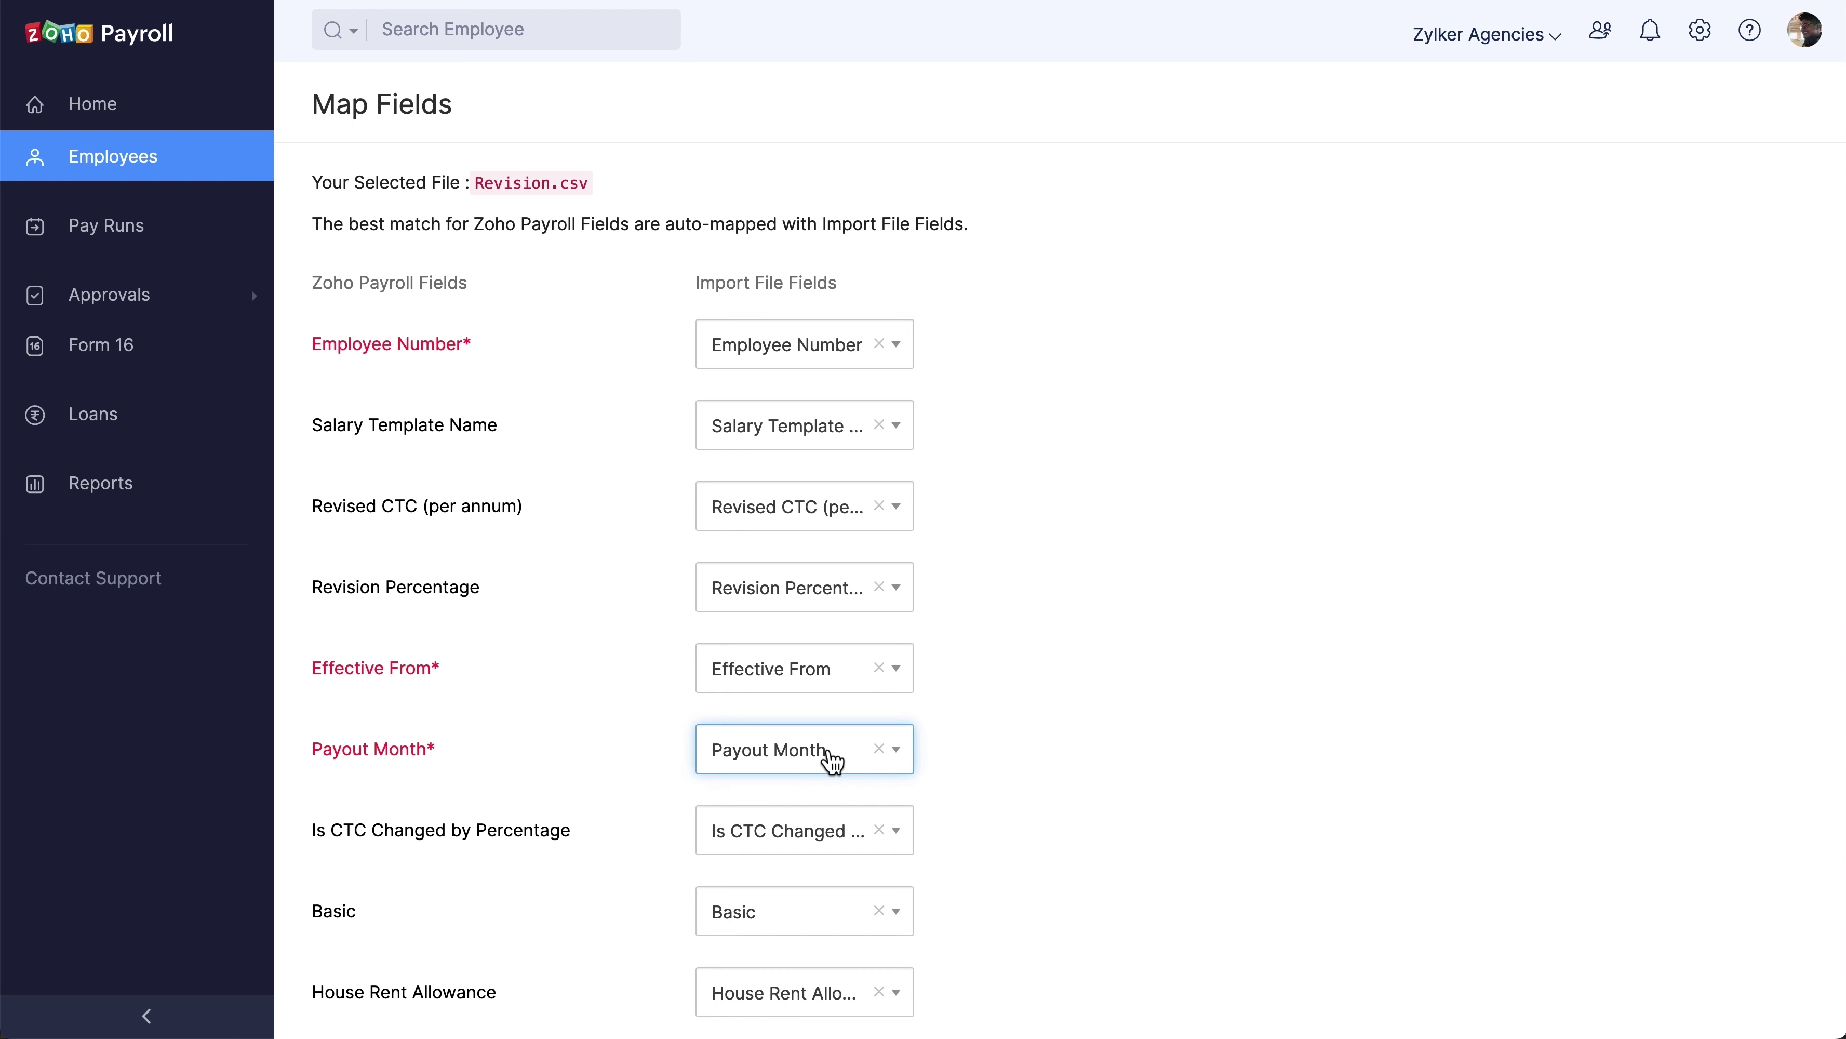
# Save the field mapping selections for future imports and import the salary revisions from the file
pyautogui.scroll(-6, 833, 761)
pyautogui.scroll(-4, 824, 750)
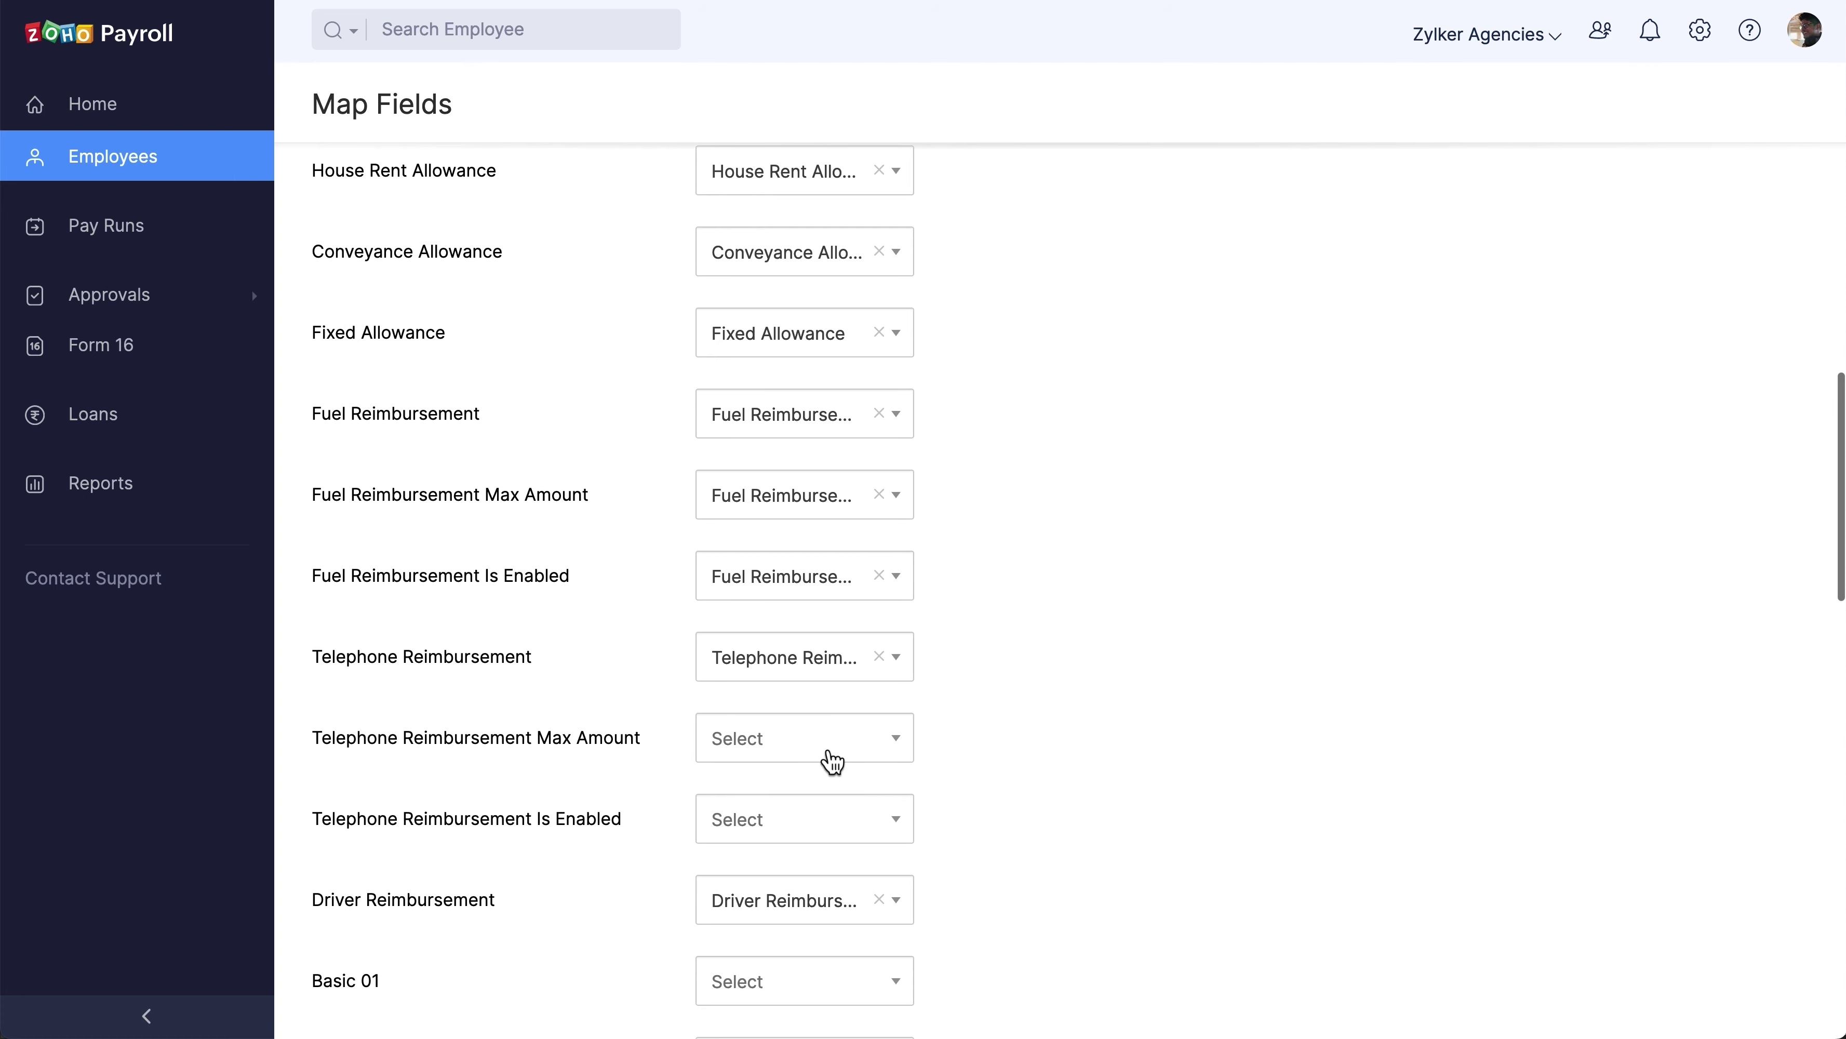
pyautogui.scroll(-9, 831, 760)
pyautogui.scroll(-9, 829, 759)
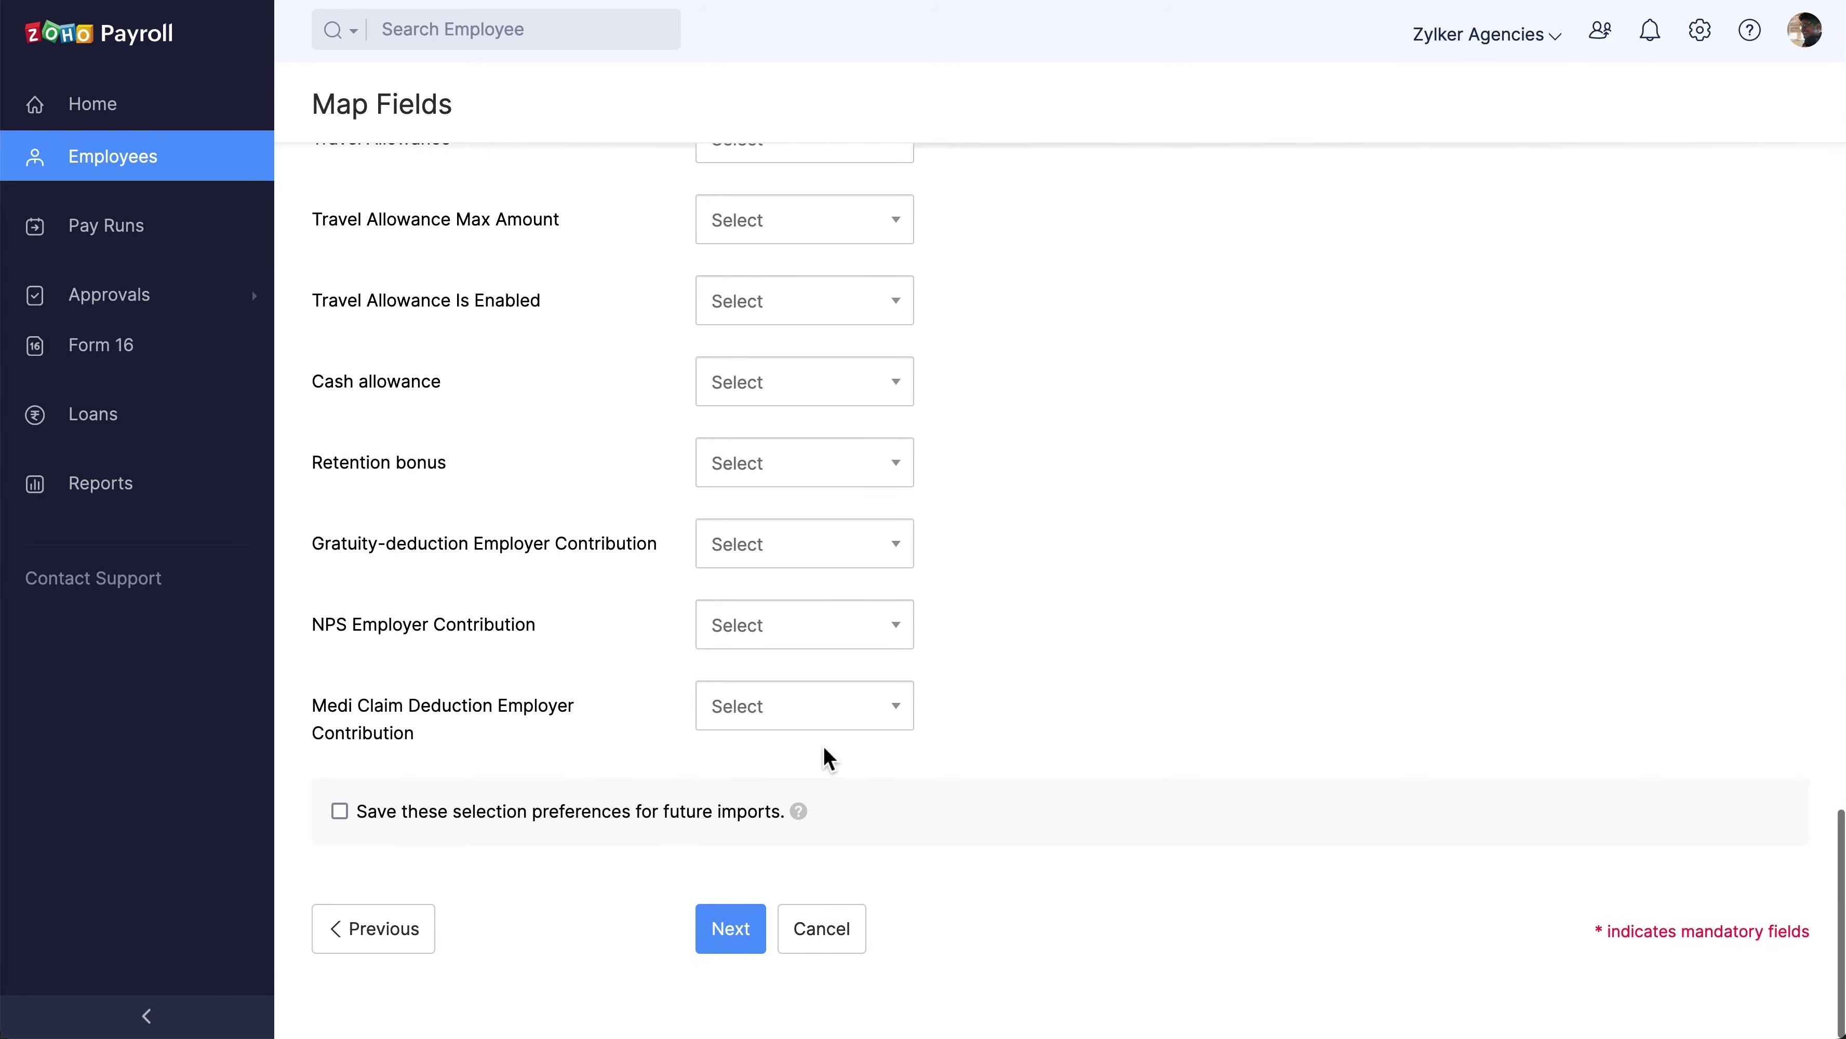
pyautogui.click(344, 814)
pyautogui.click(739, 945)
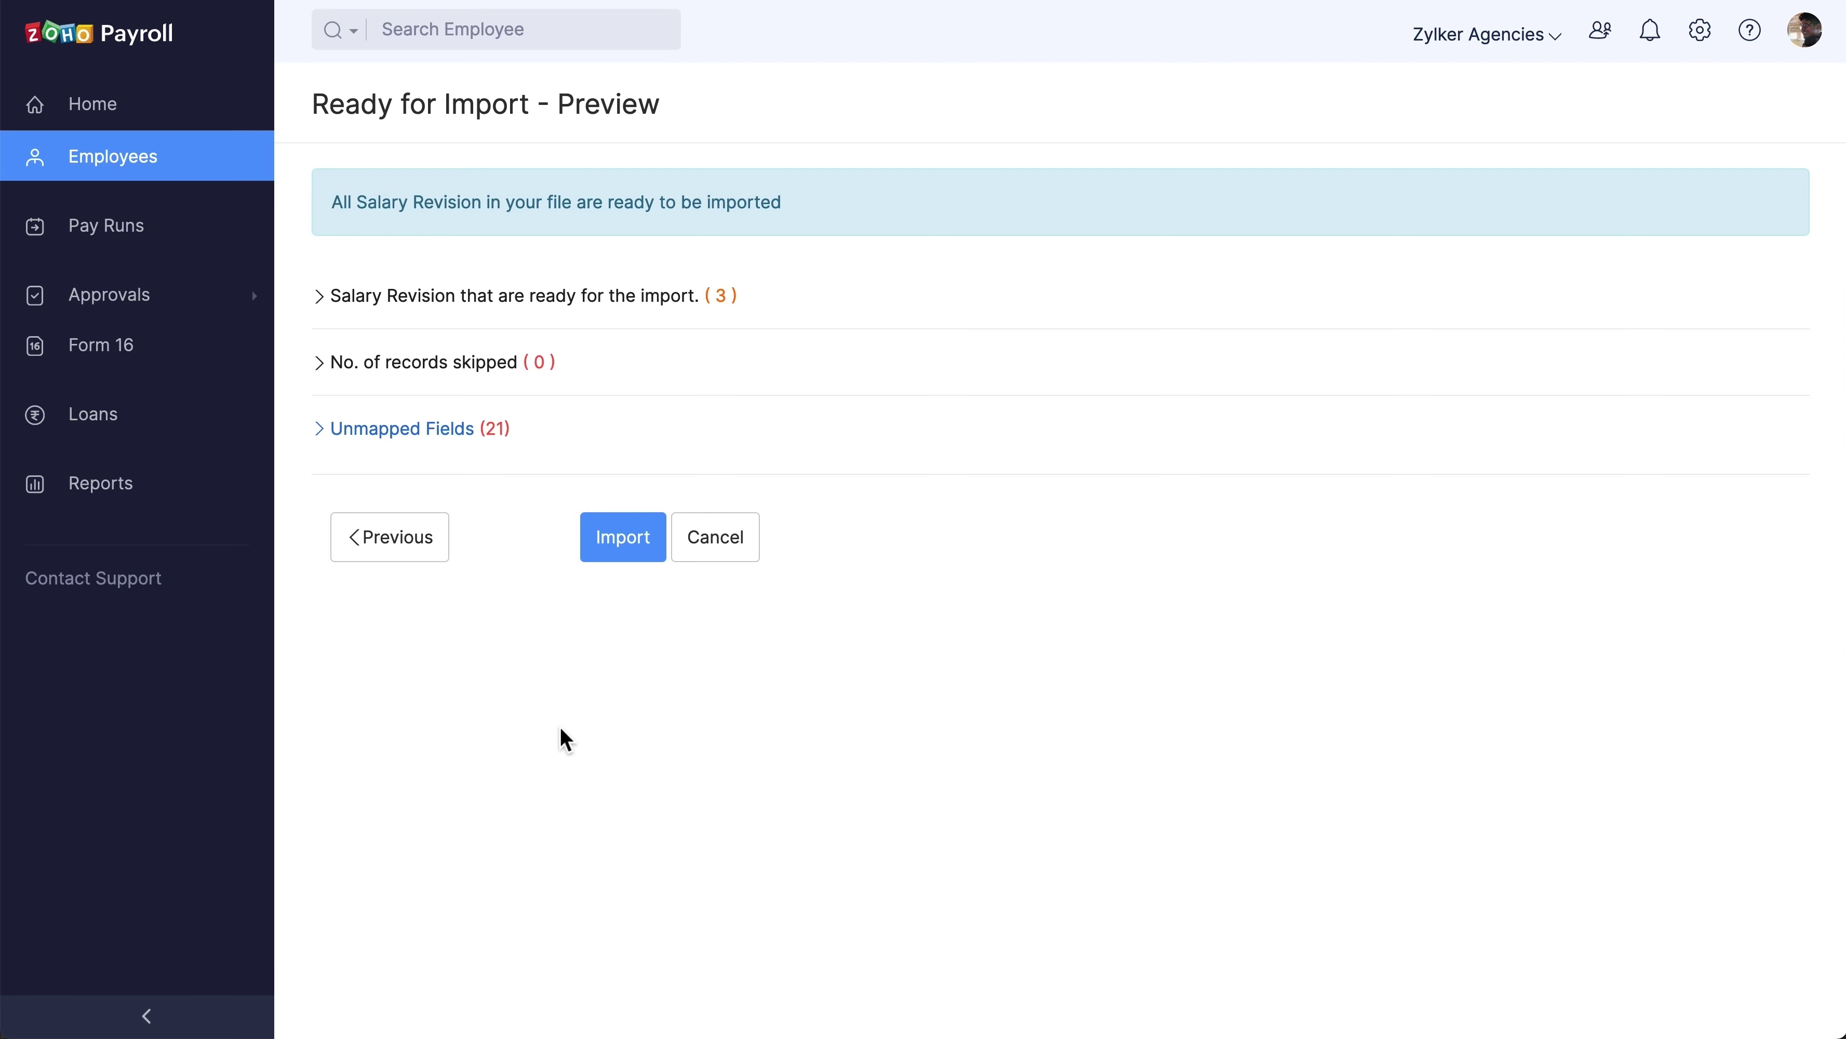
pyautogui.click(630, 557)
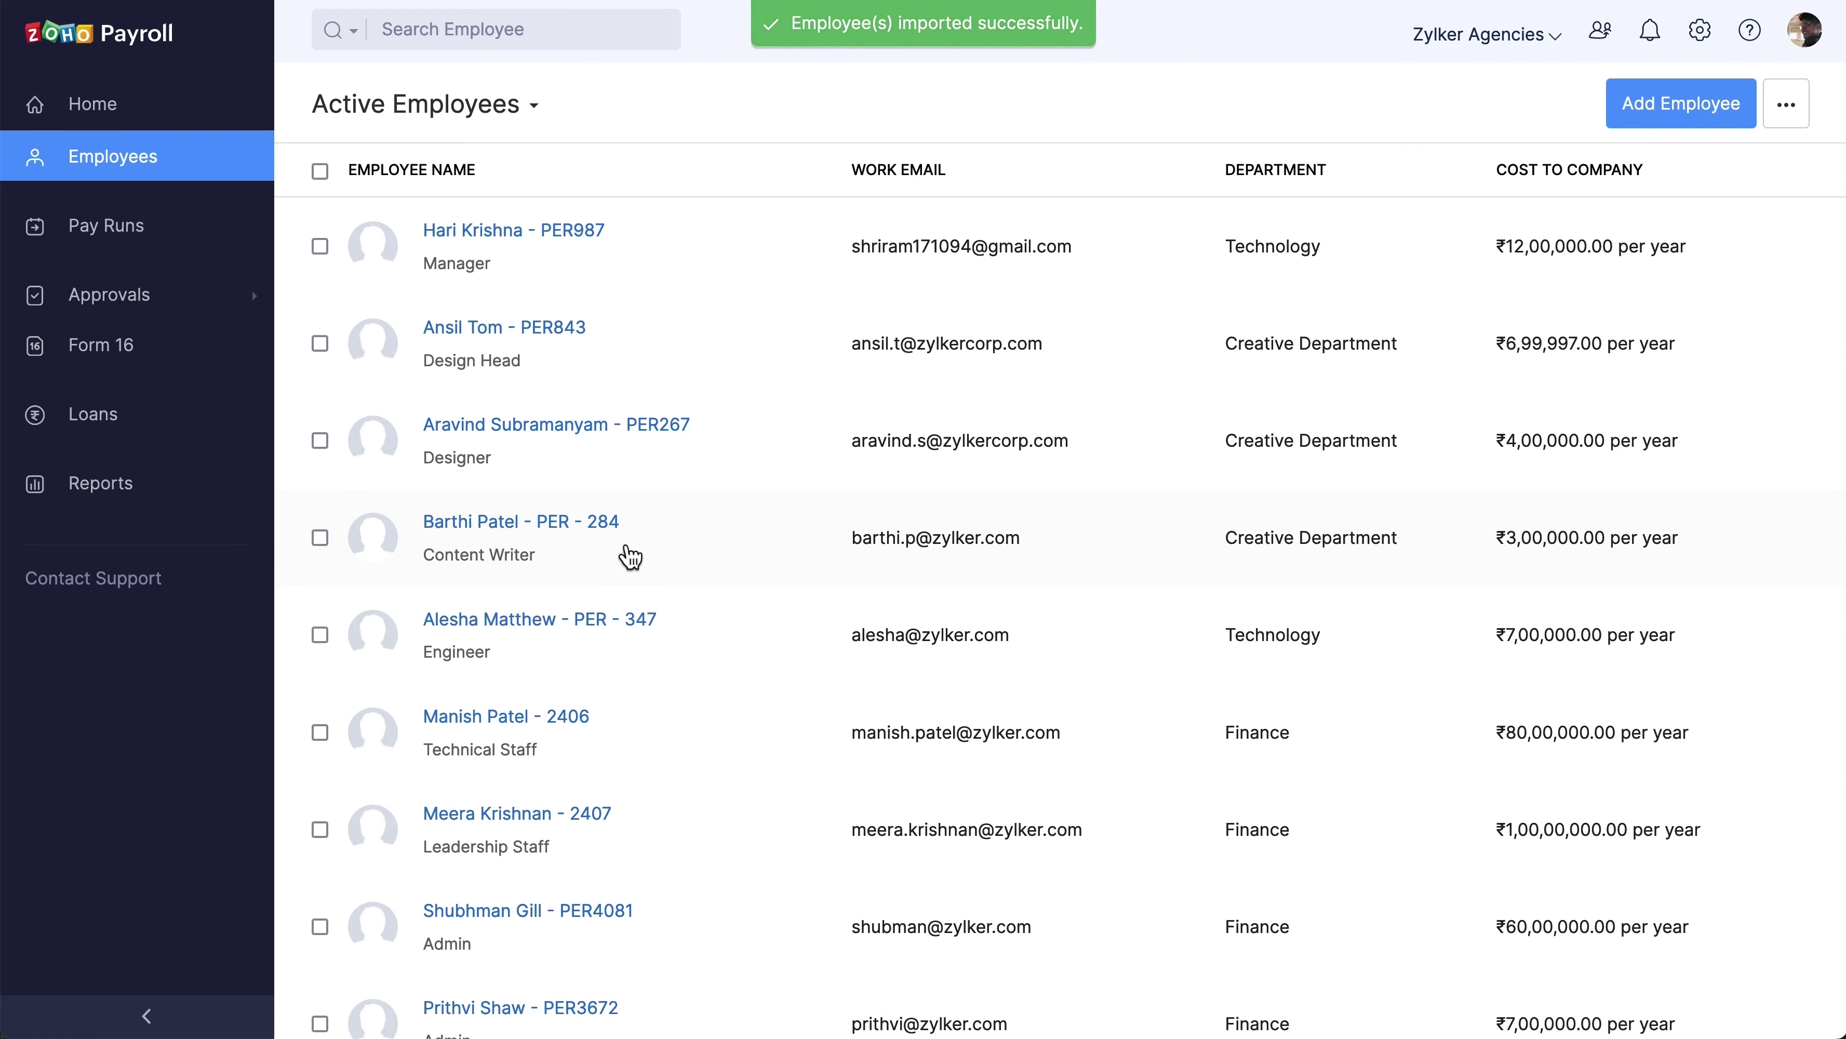
# Approve the three pending August 2022 salary revisions together in the salary revision approvals
pyautogui.click(210, 311)
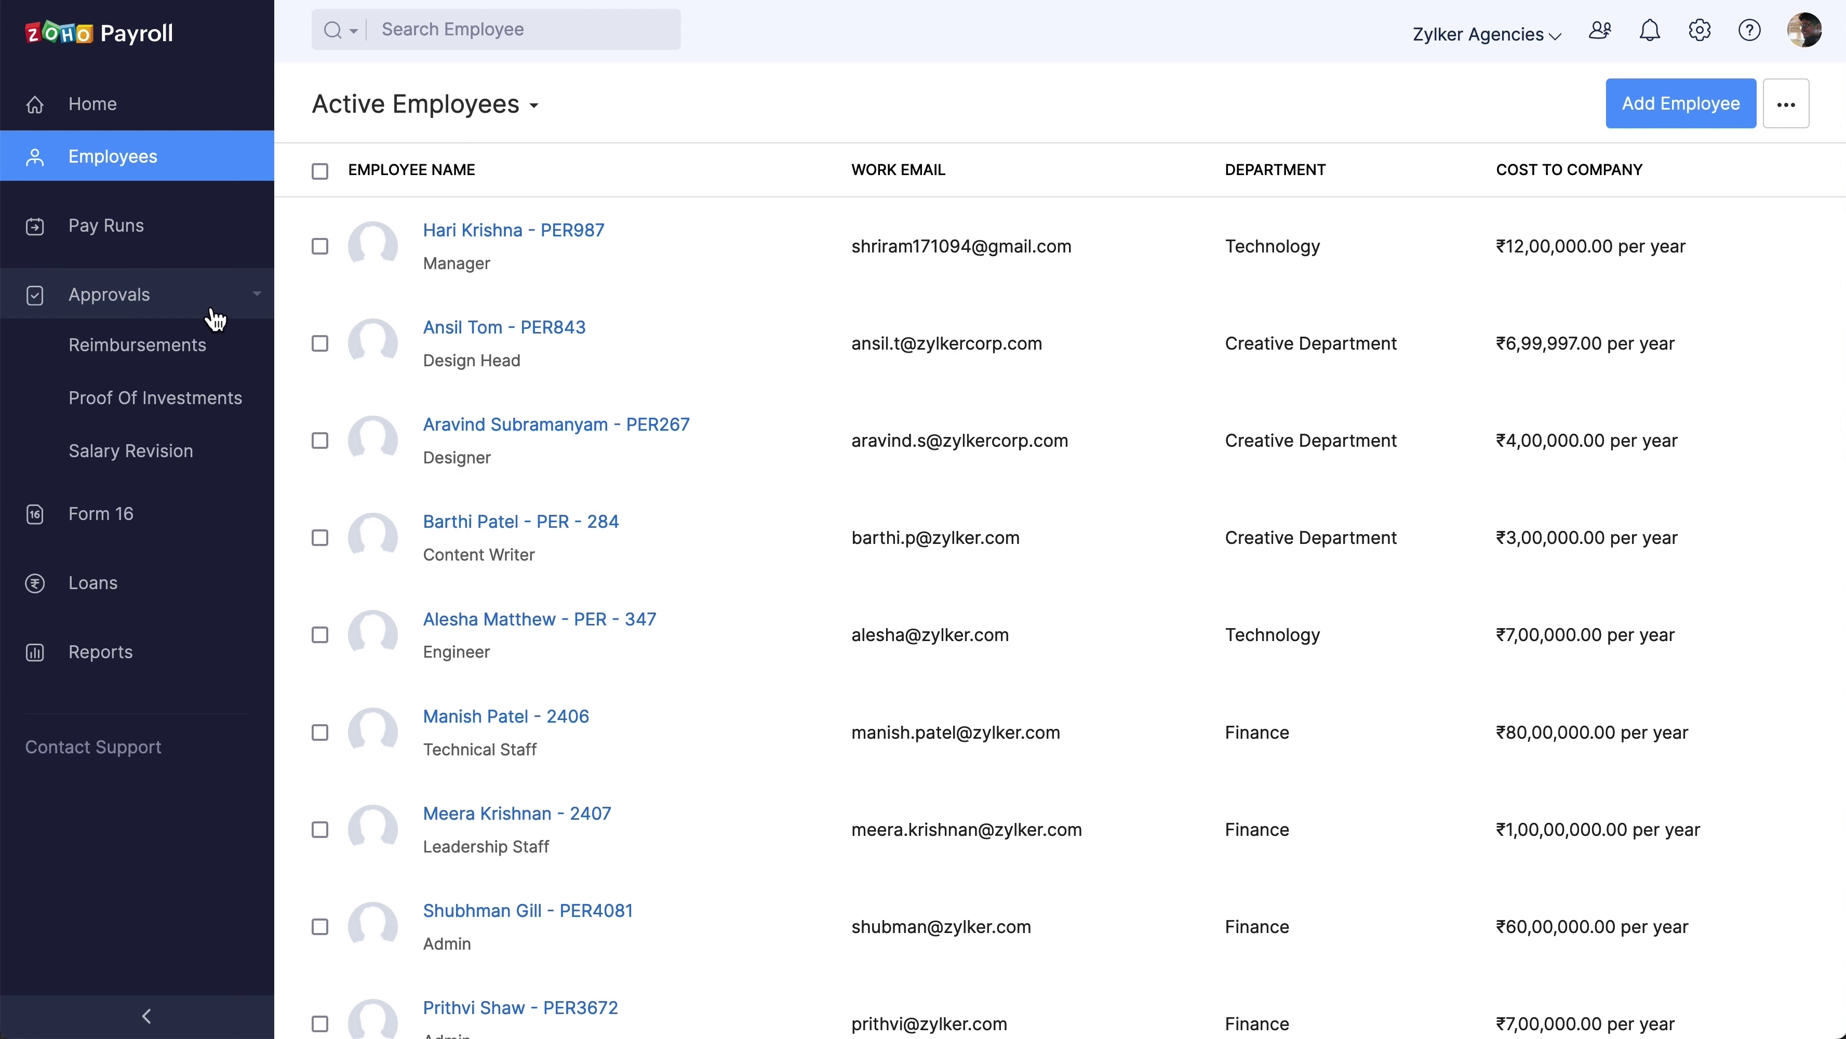
pyautogui.click(197, 458)
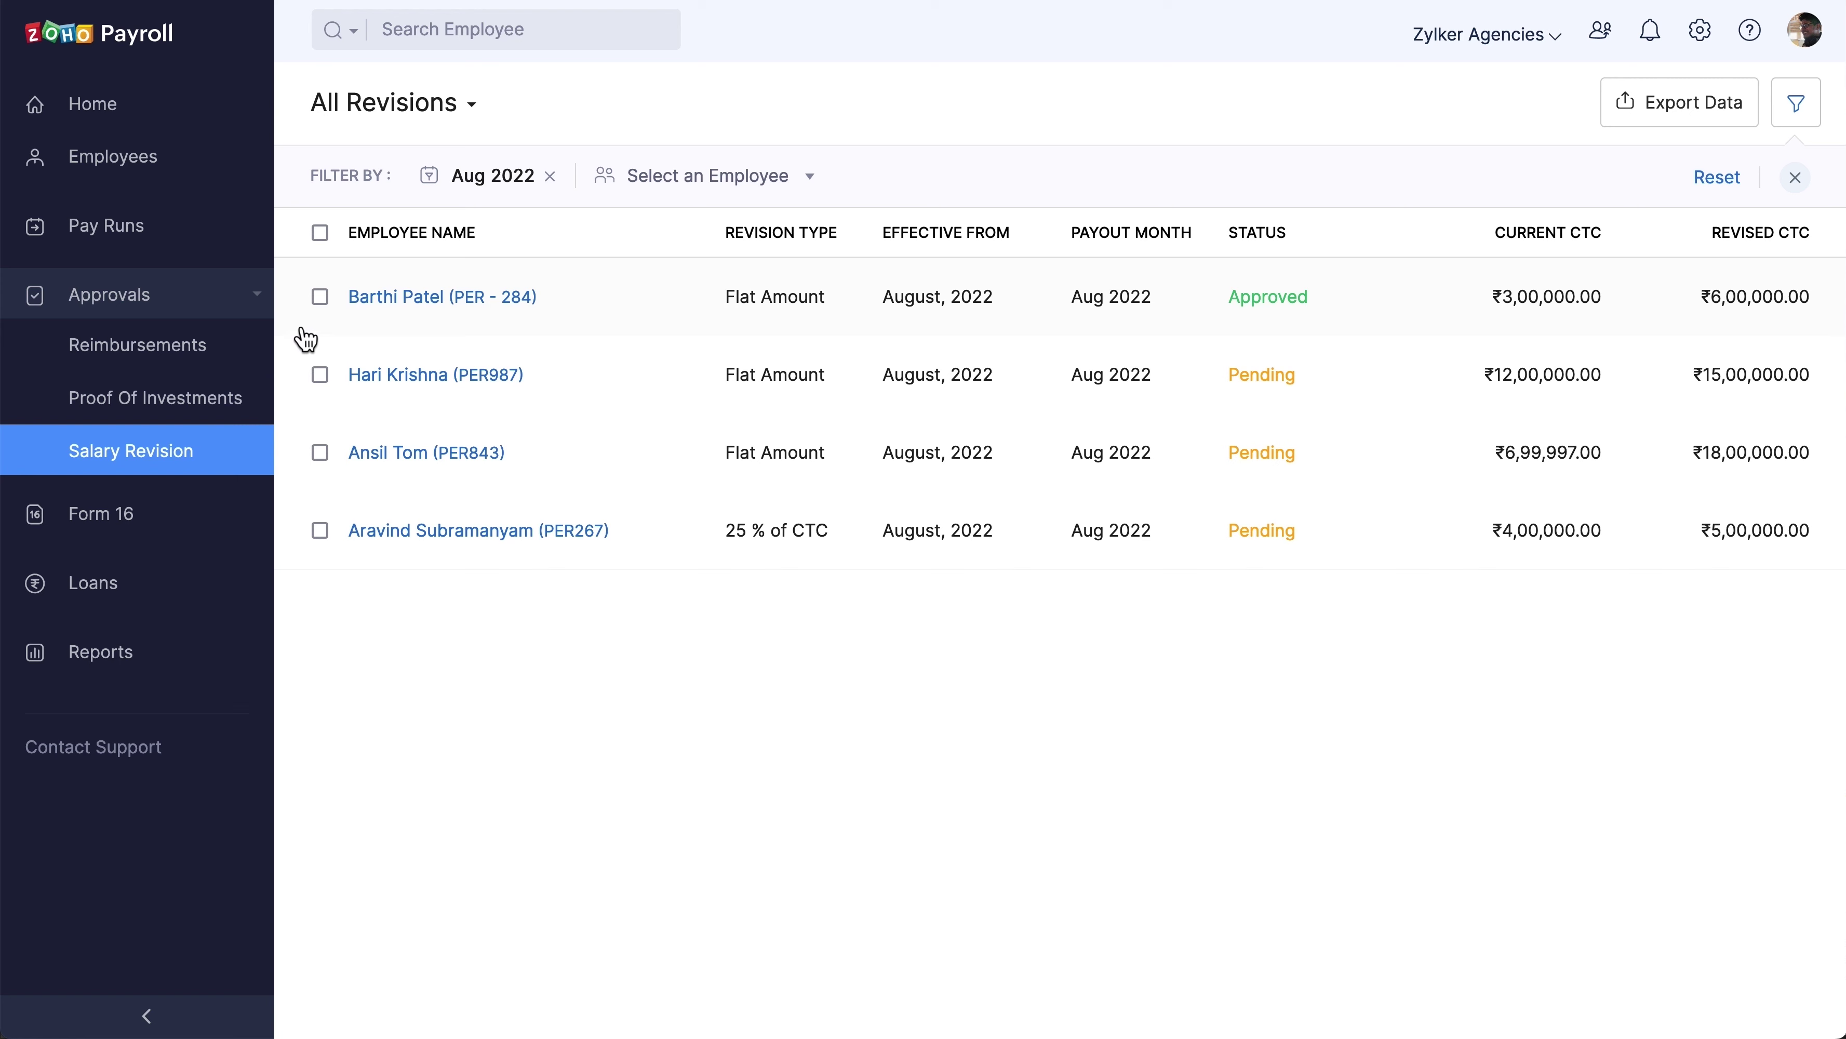
pyautogui.click(324, 383)
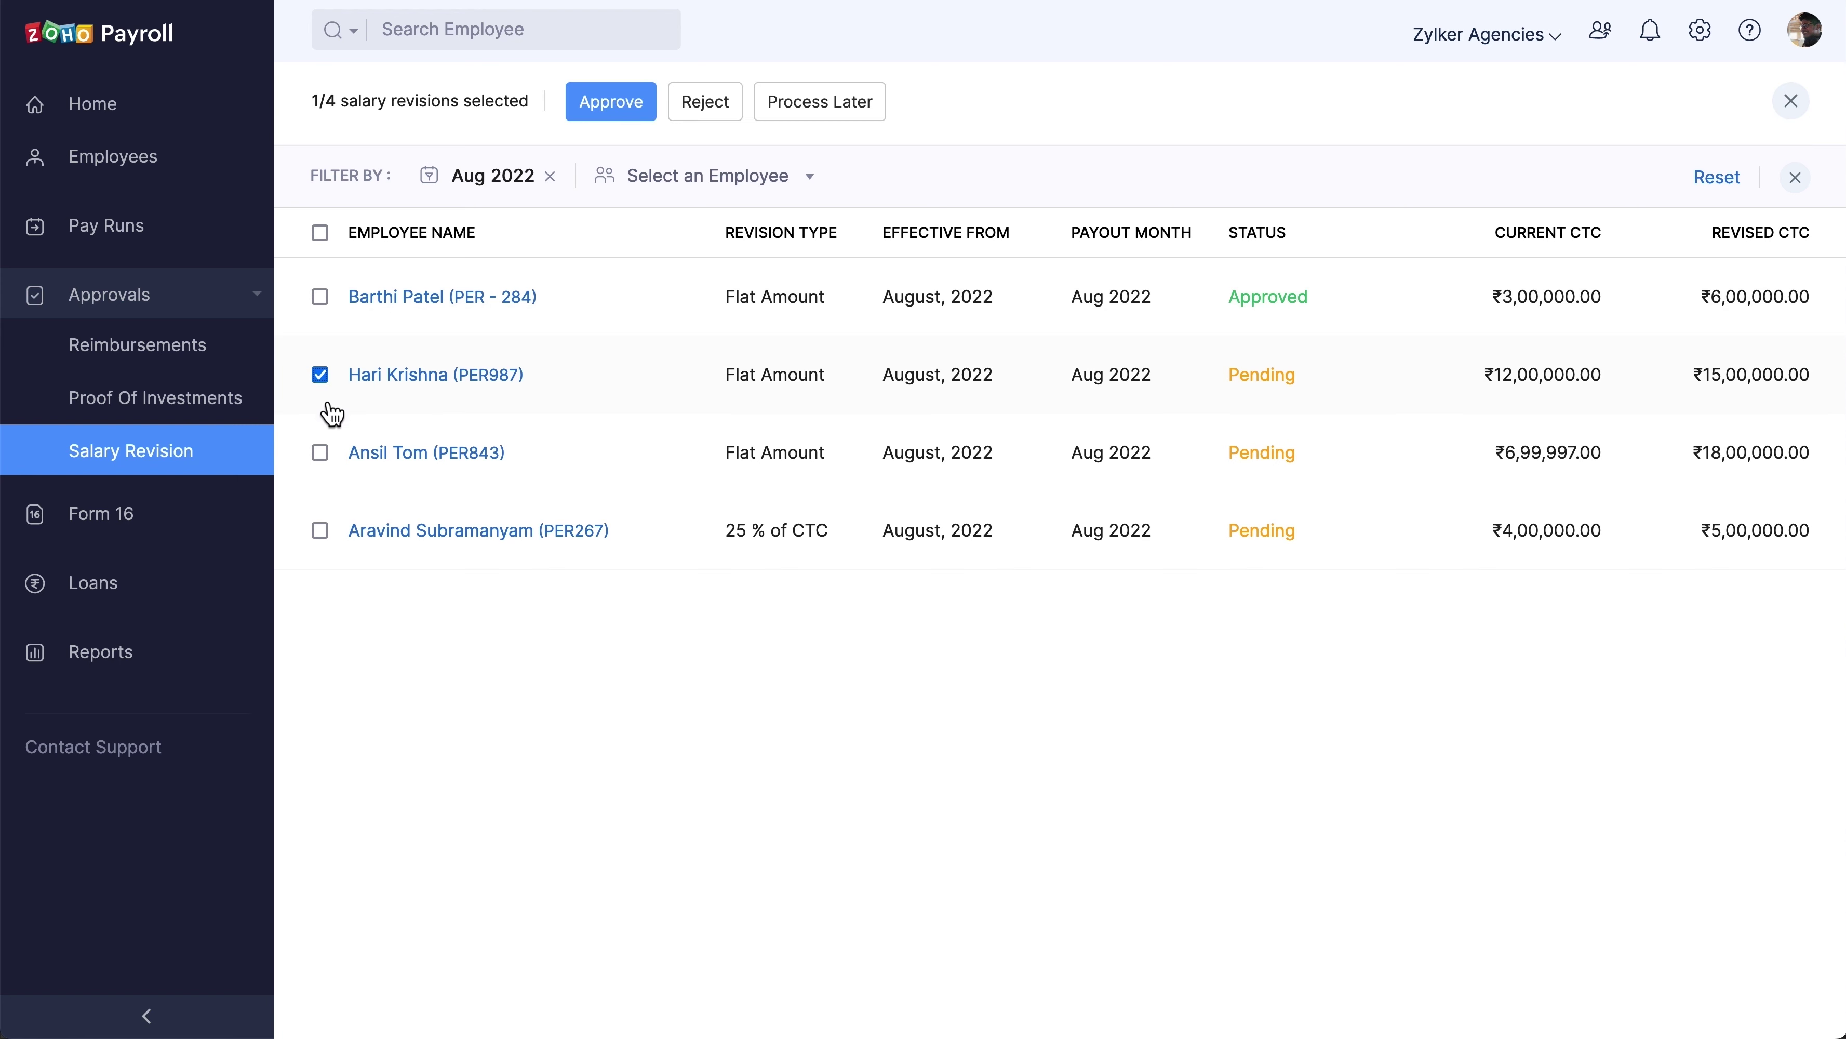
pyautogui.click(323, 457)
pyautogui.click(322, 531)
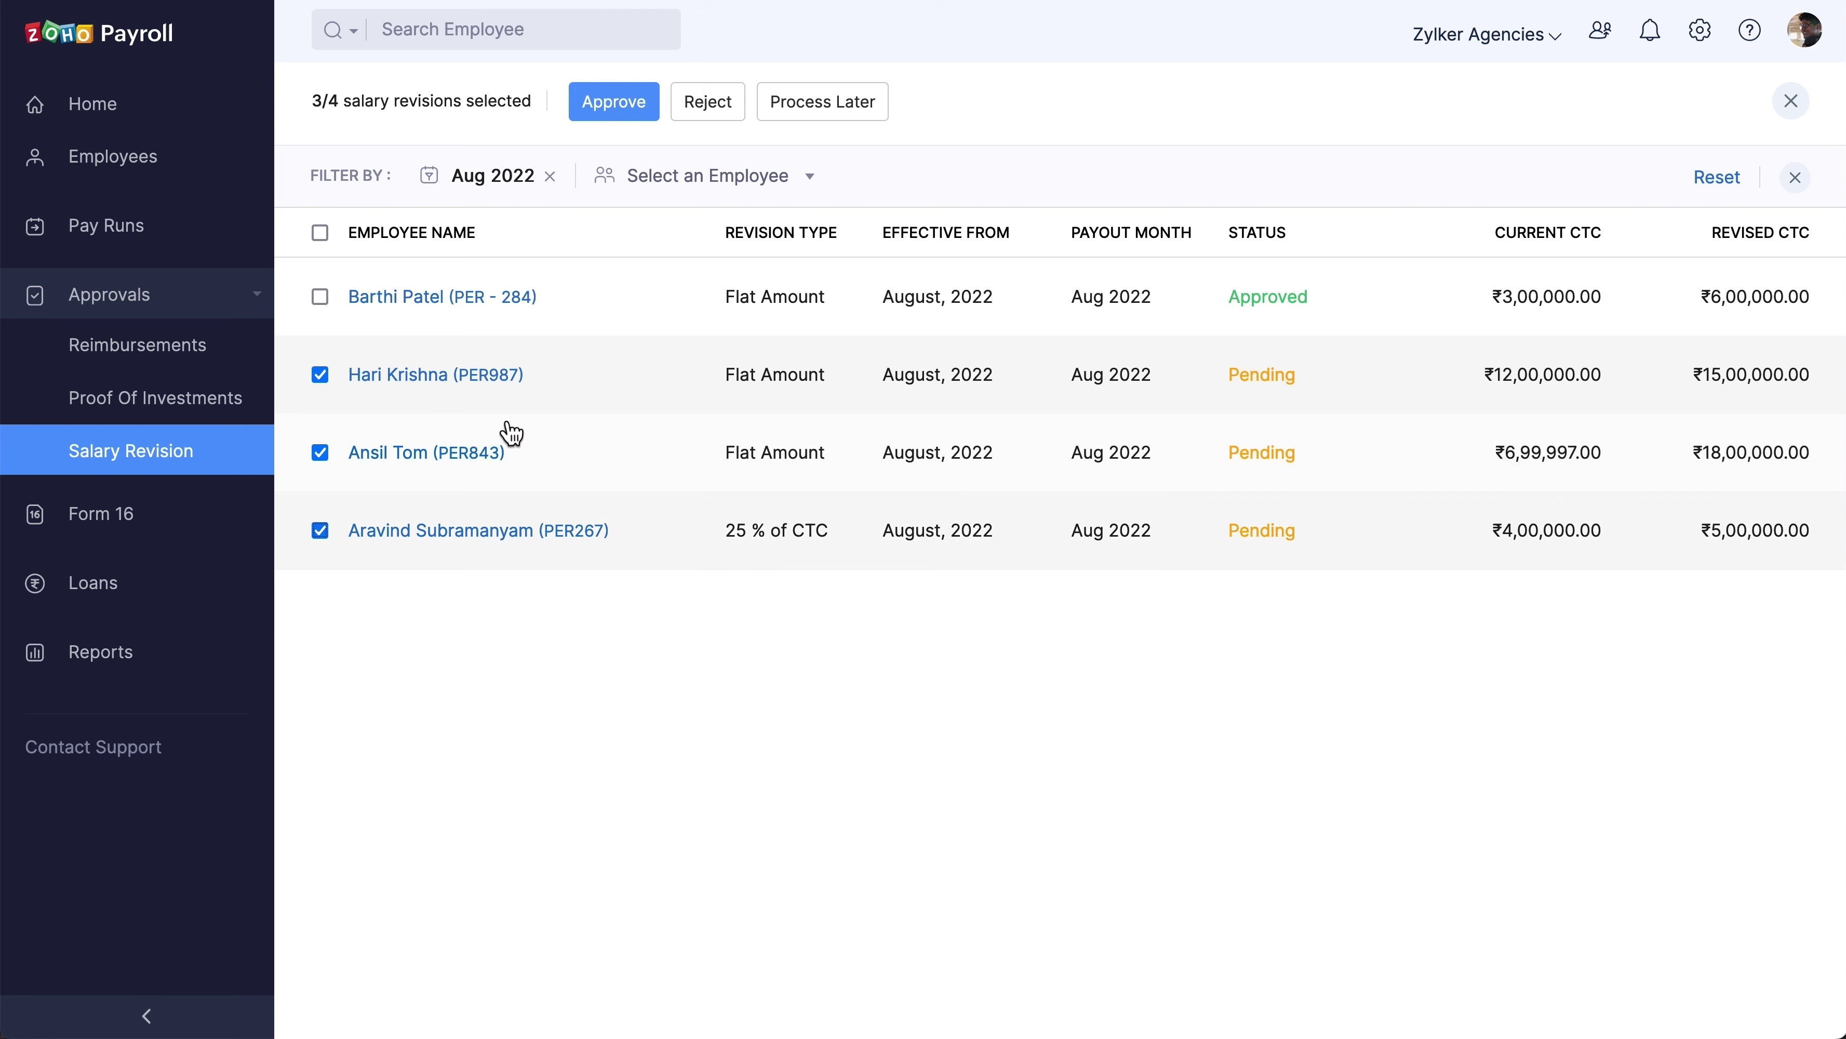
pyautogui.click(624, 128)
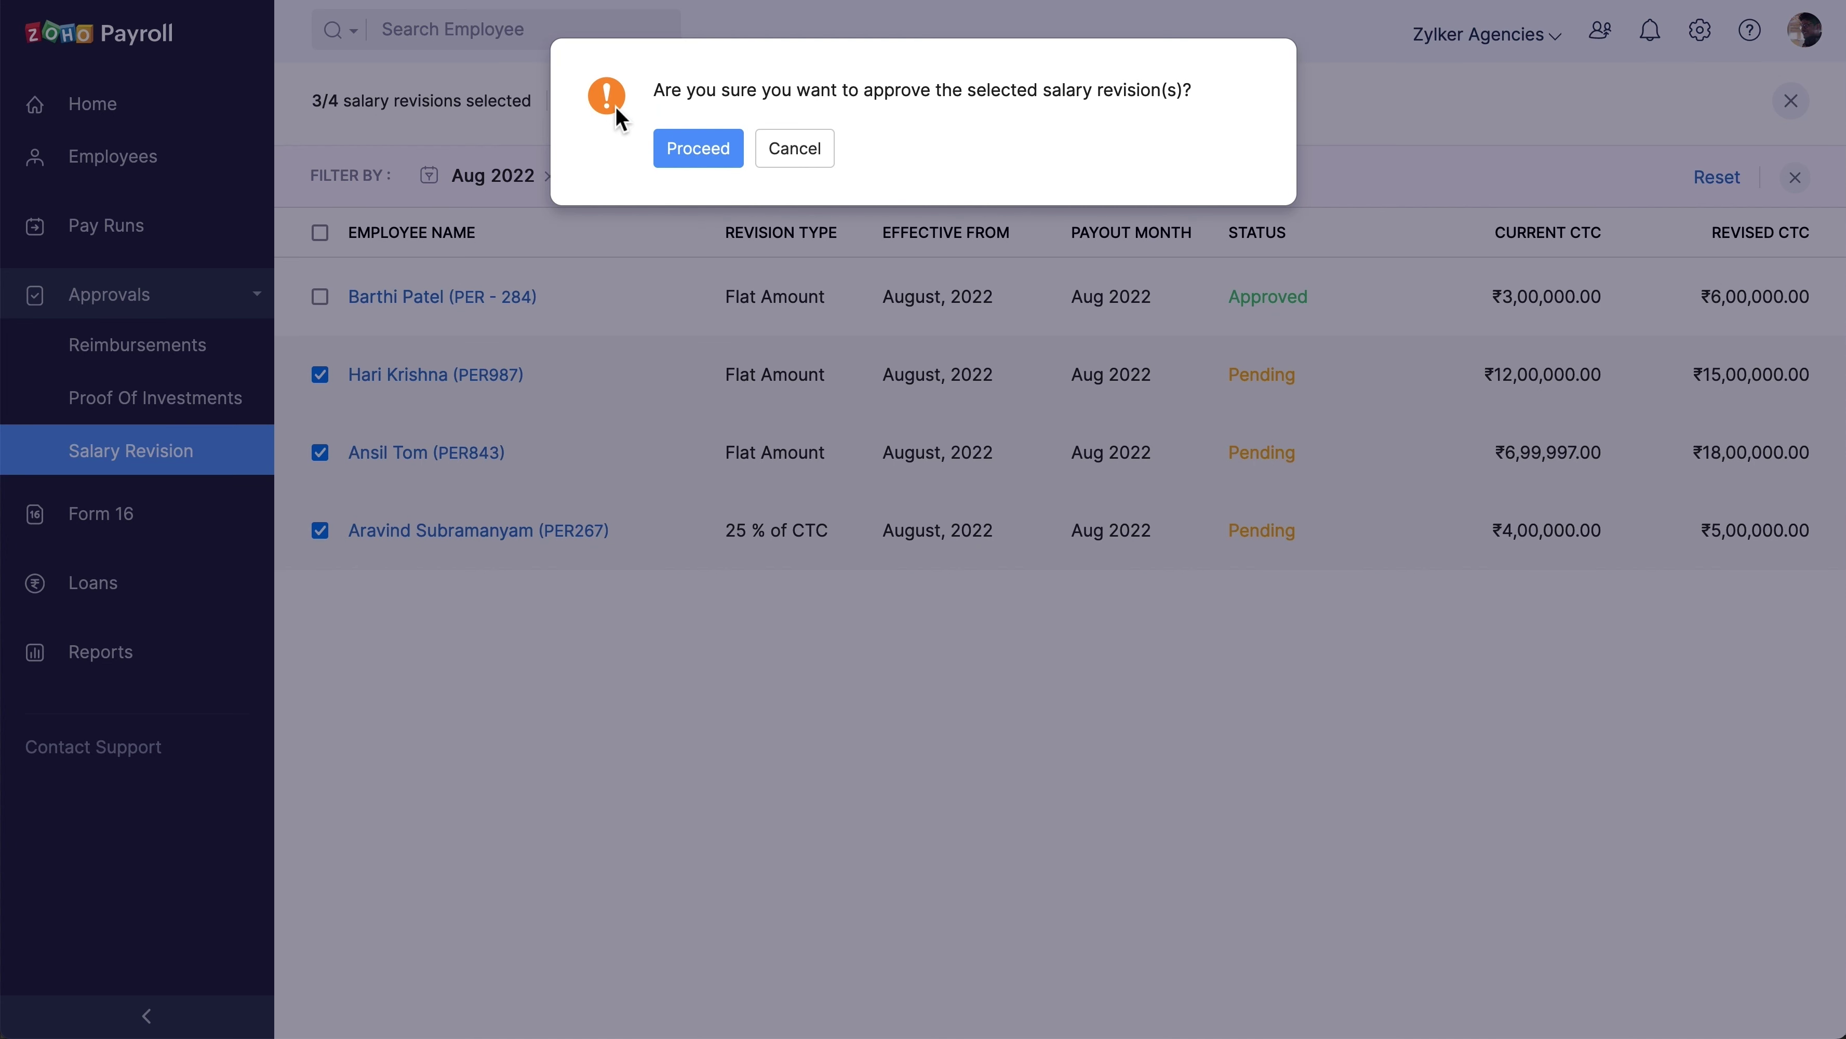
pyautogui.click(705, 157)
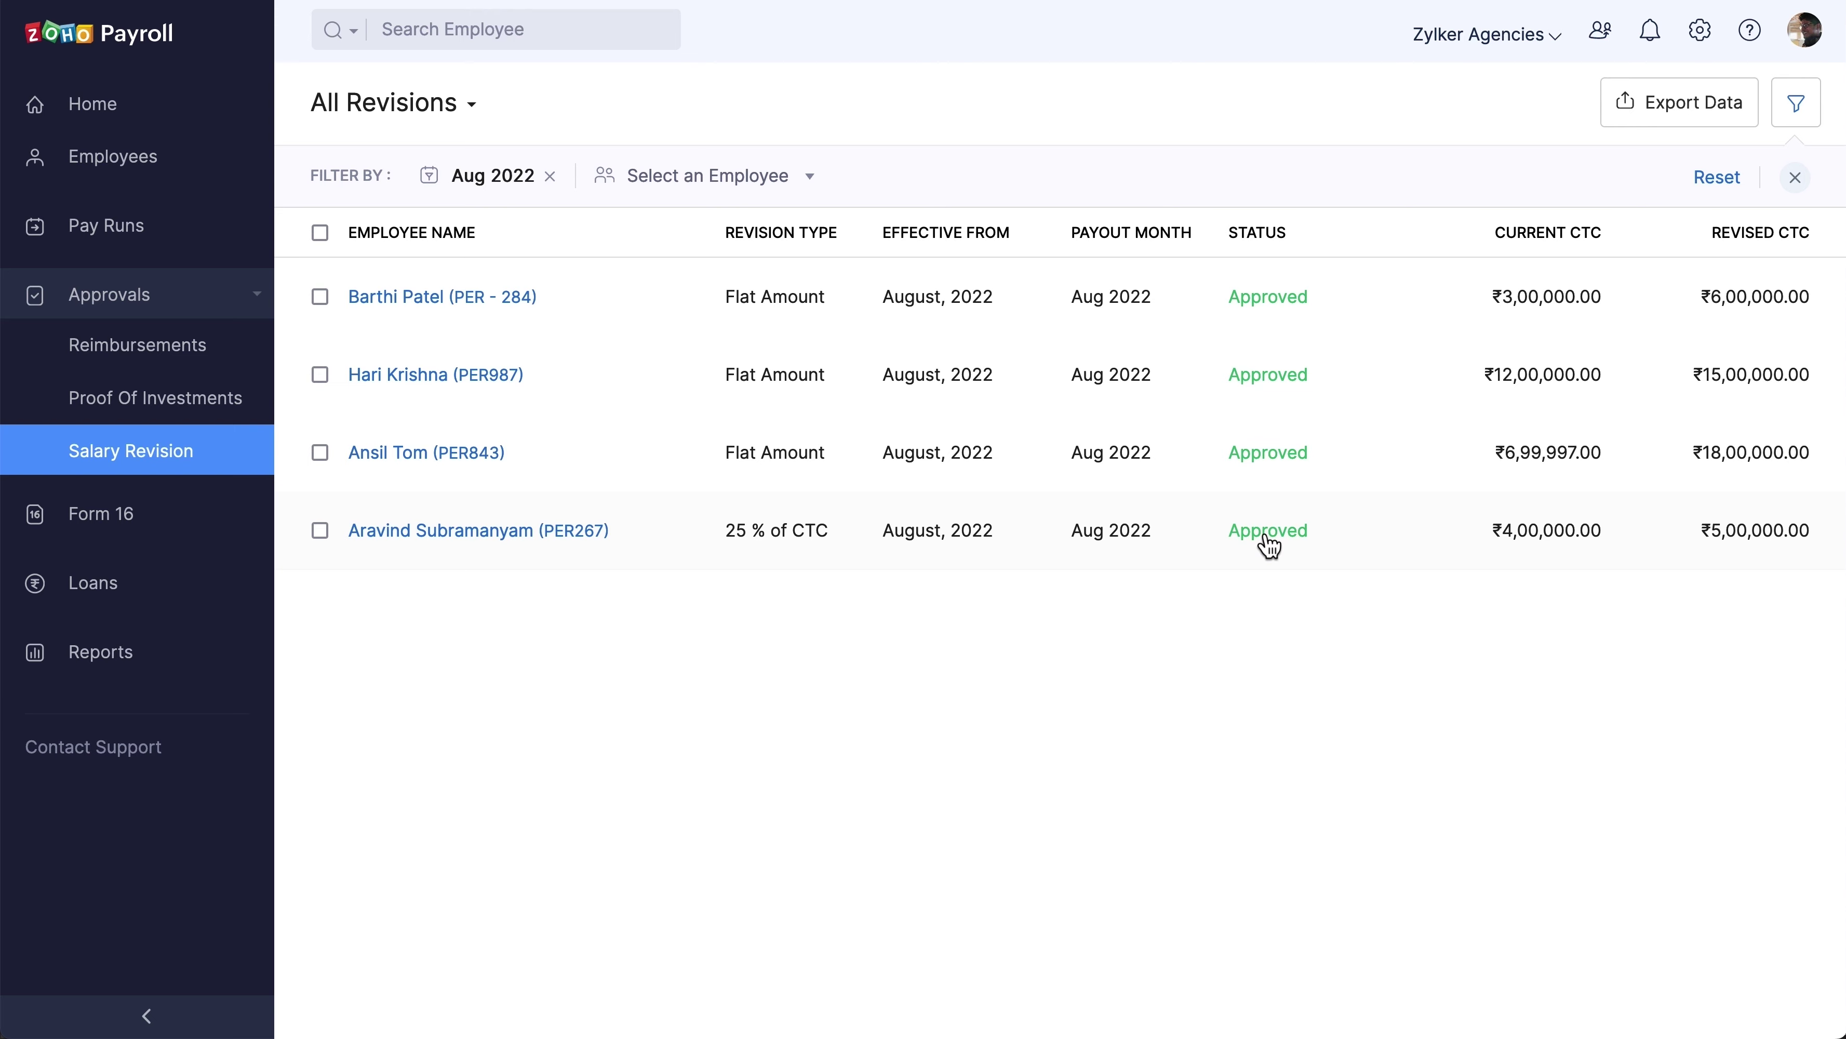
# View the Salary Revision Report and the Salary Revision History report, switching the history to the first listed employee
pyautogui.click(175, 650)
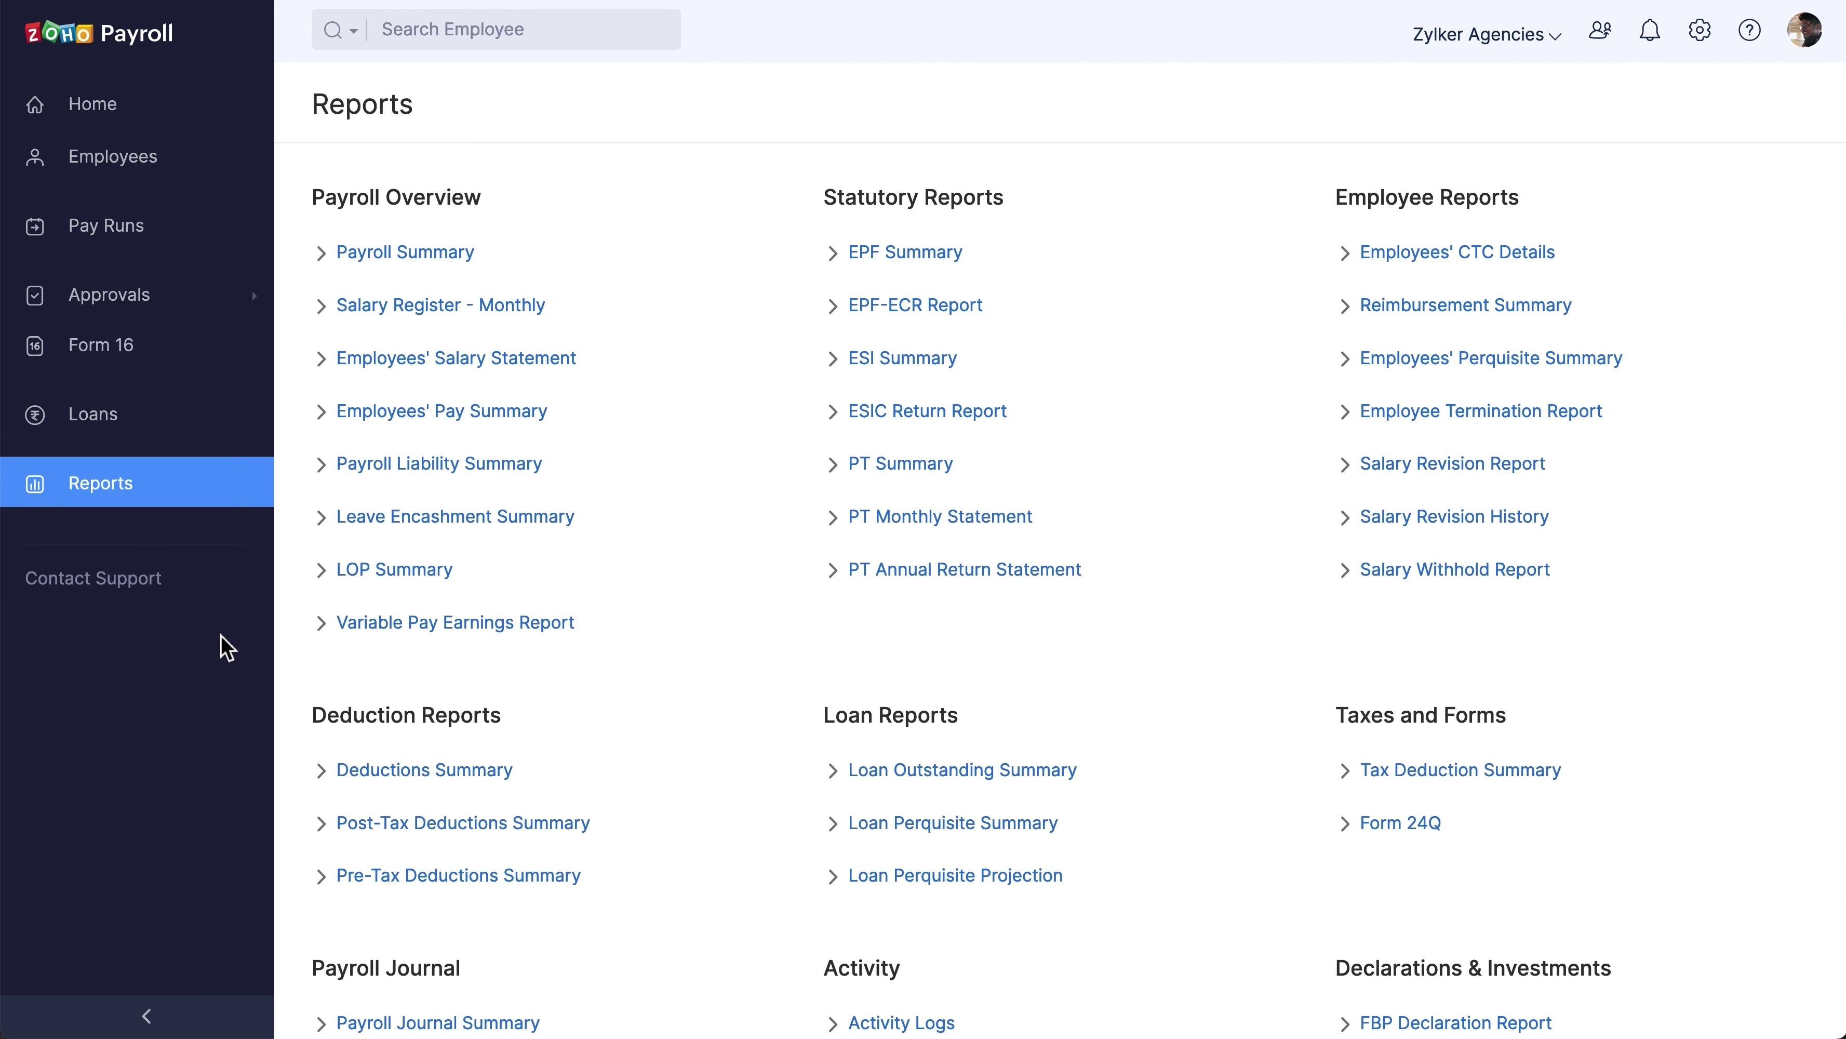
pyautogui.click(1477, 481)
pyautogui.click(1473, 517)
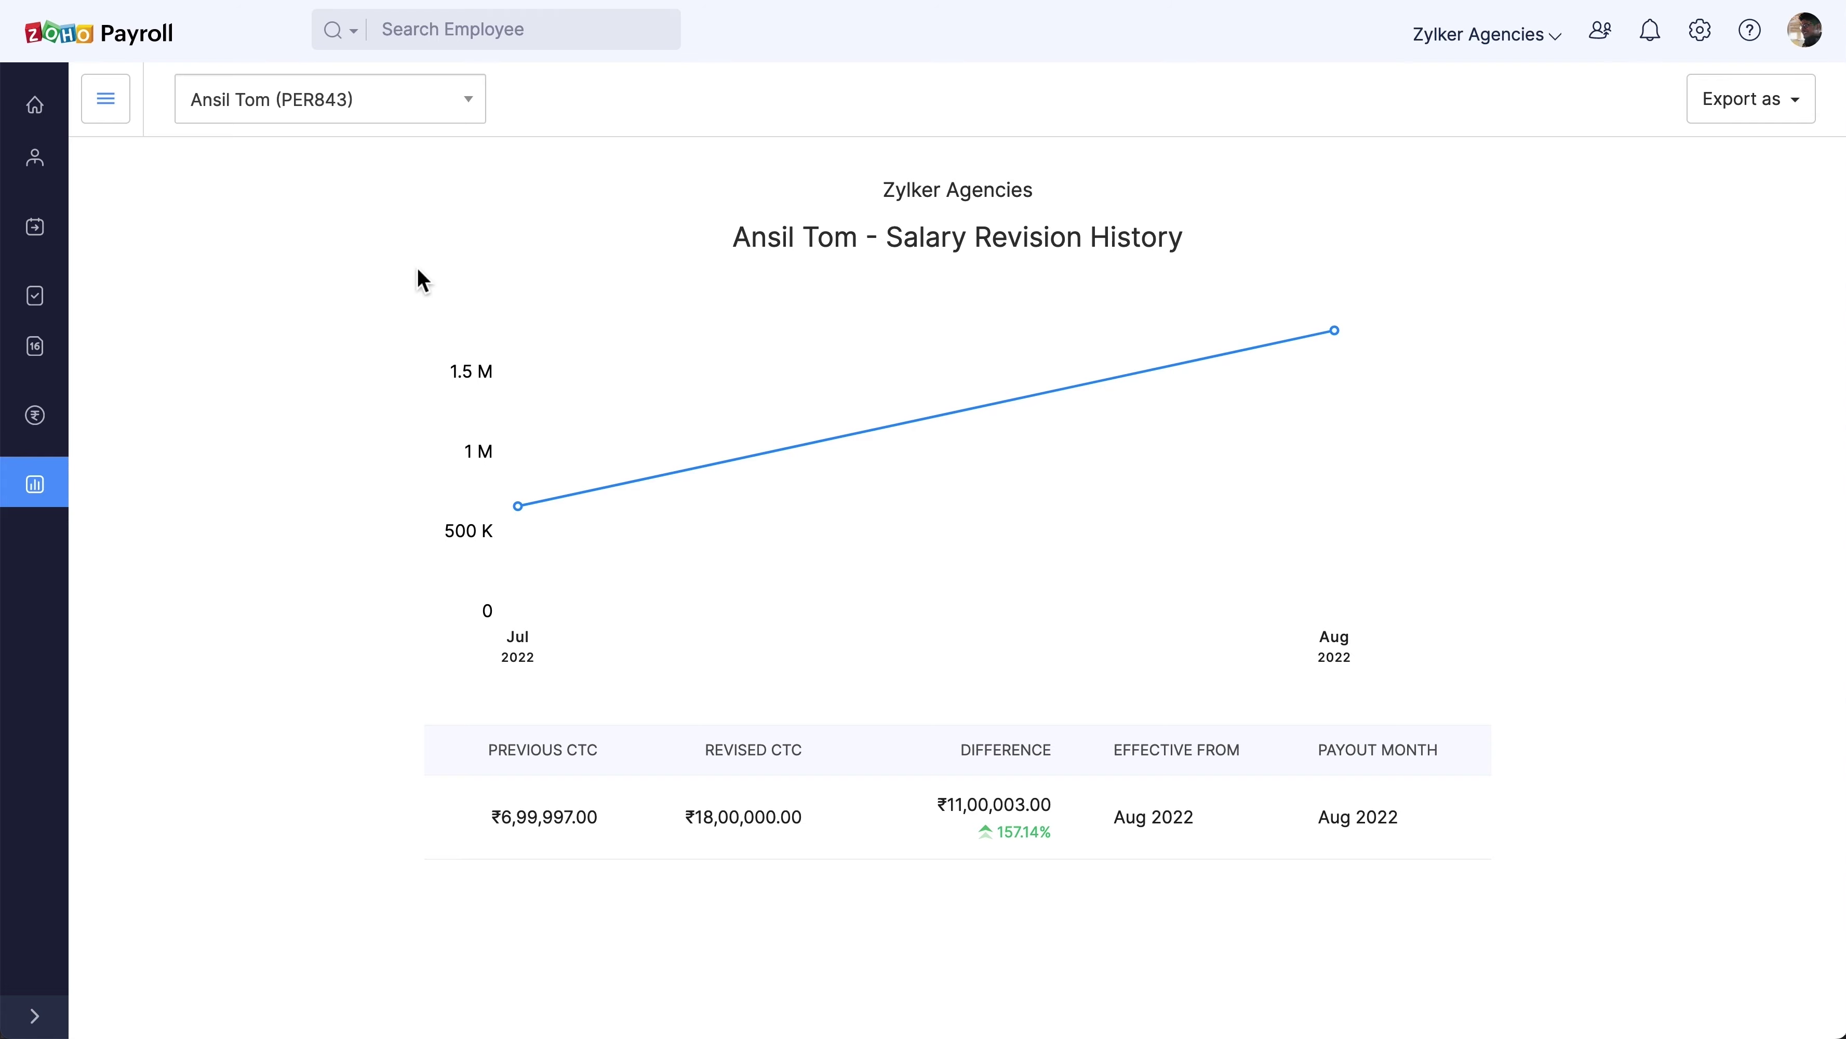
pyautogui.click(383, 110)
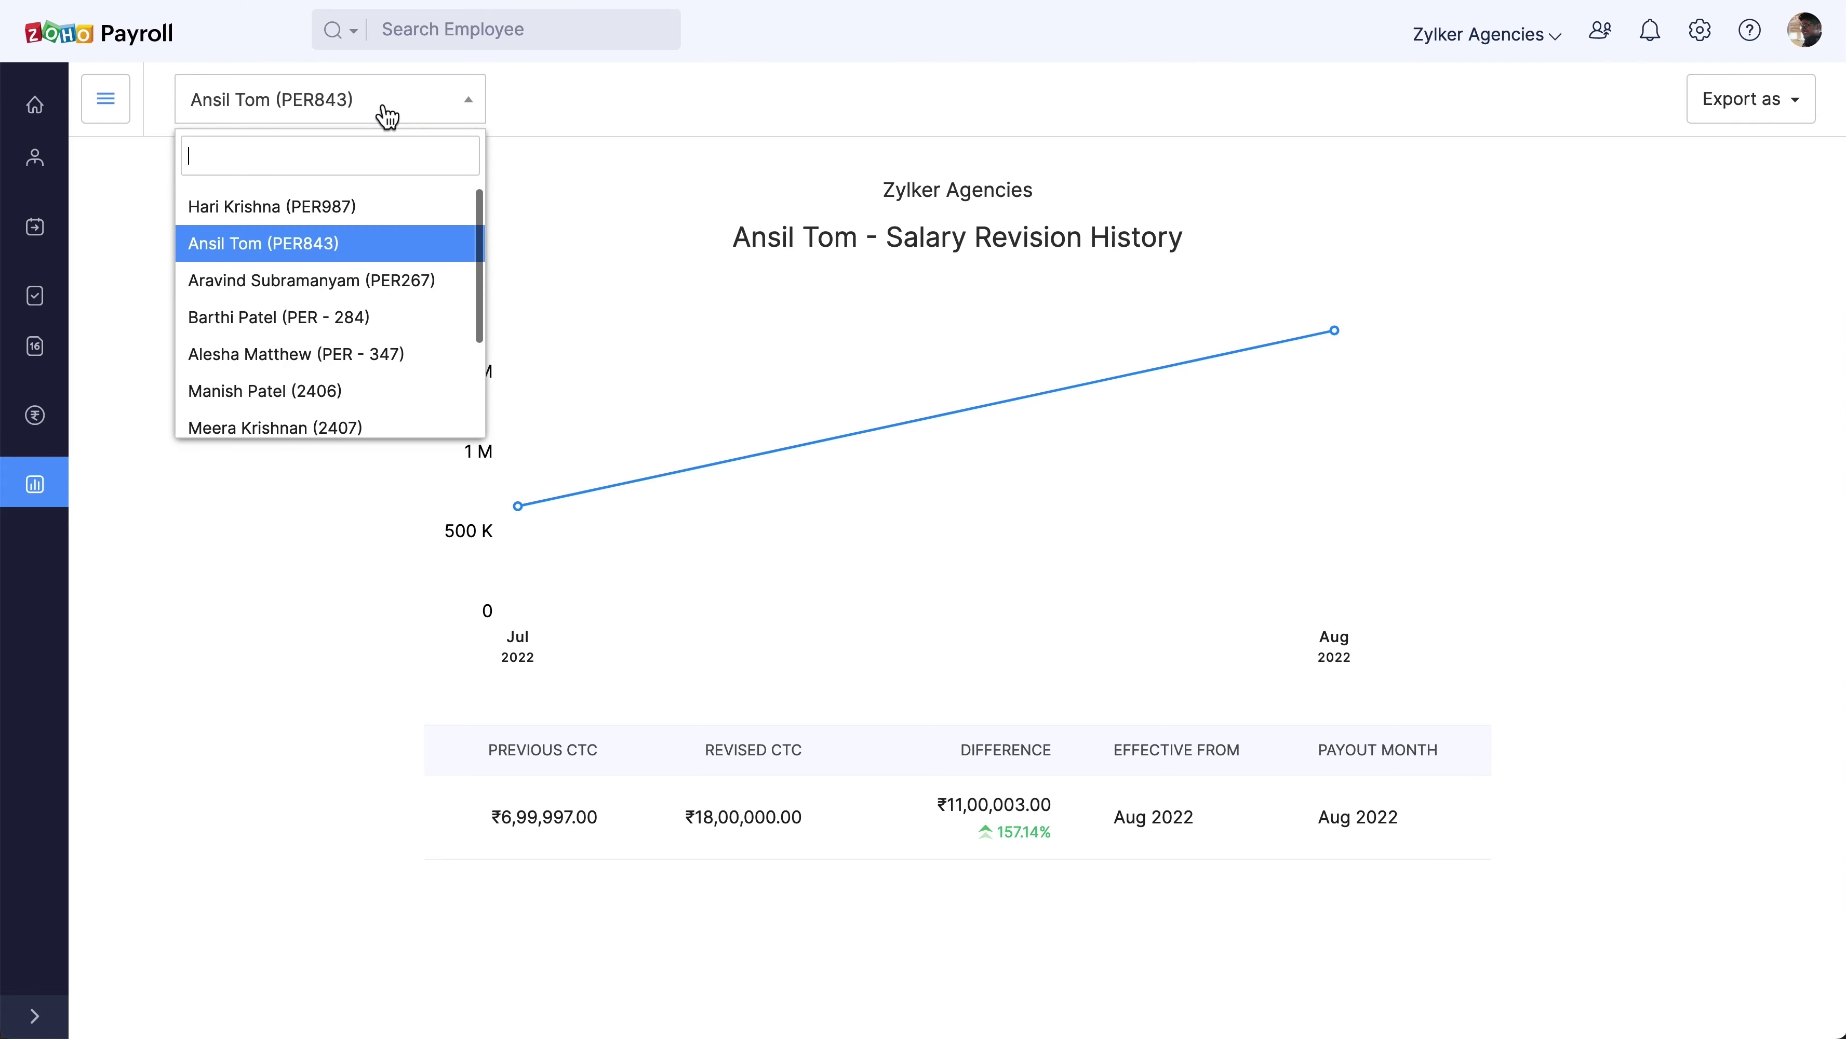
pyautogui.click(373, 212)
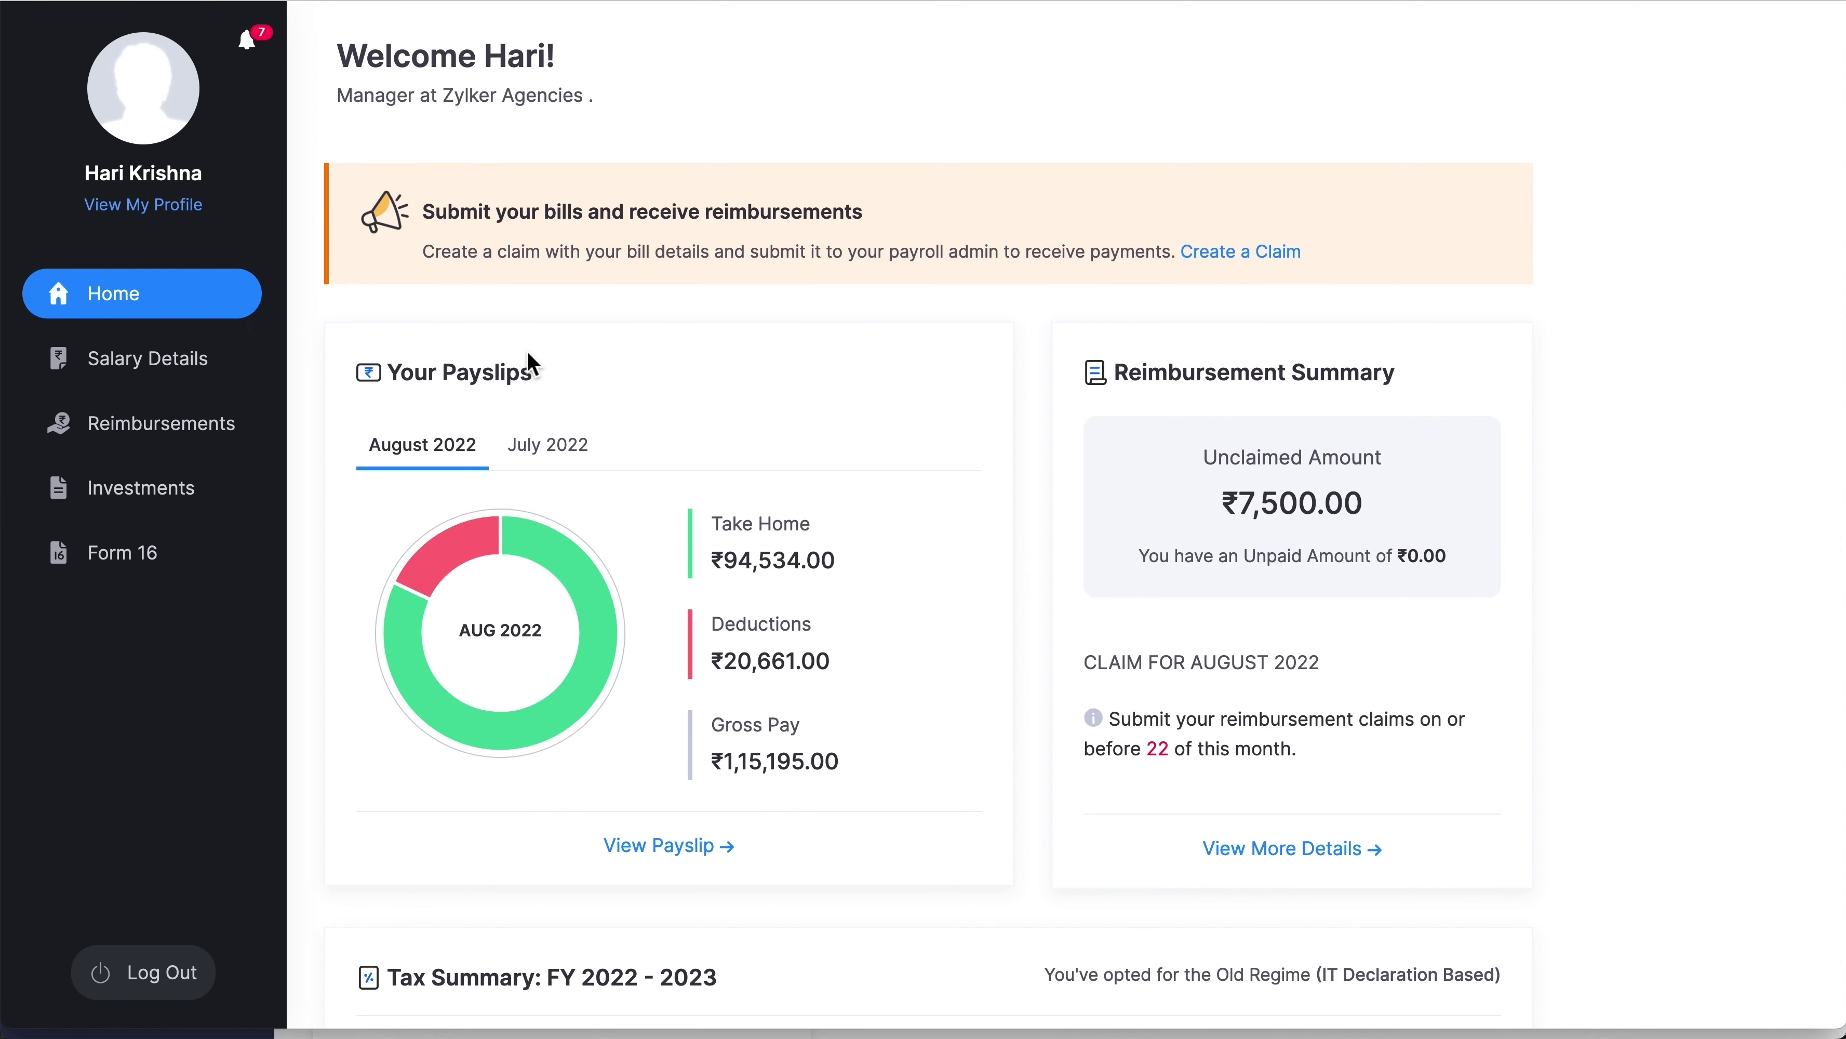
# Examine the employee's salary details and revision history in the employee portal
pyautogui.click(207, 376)
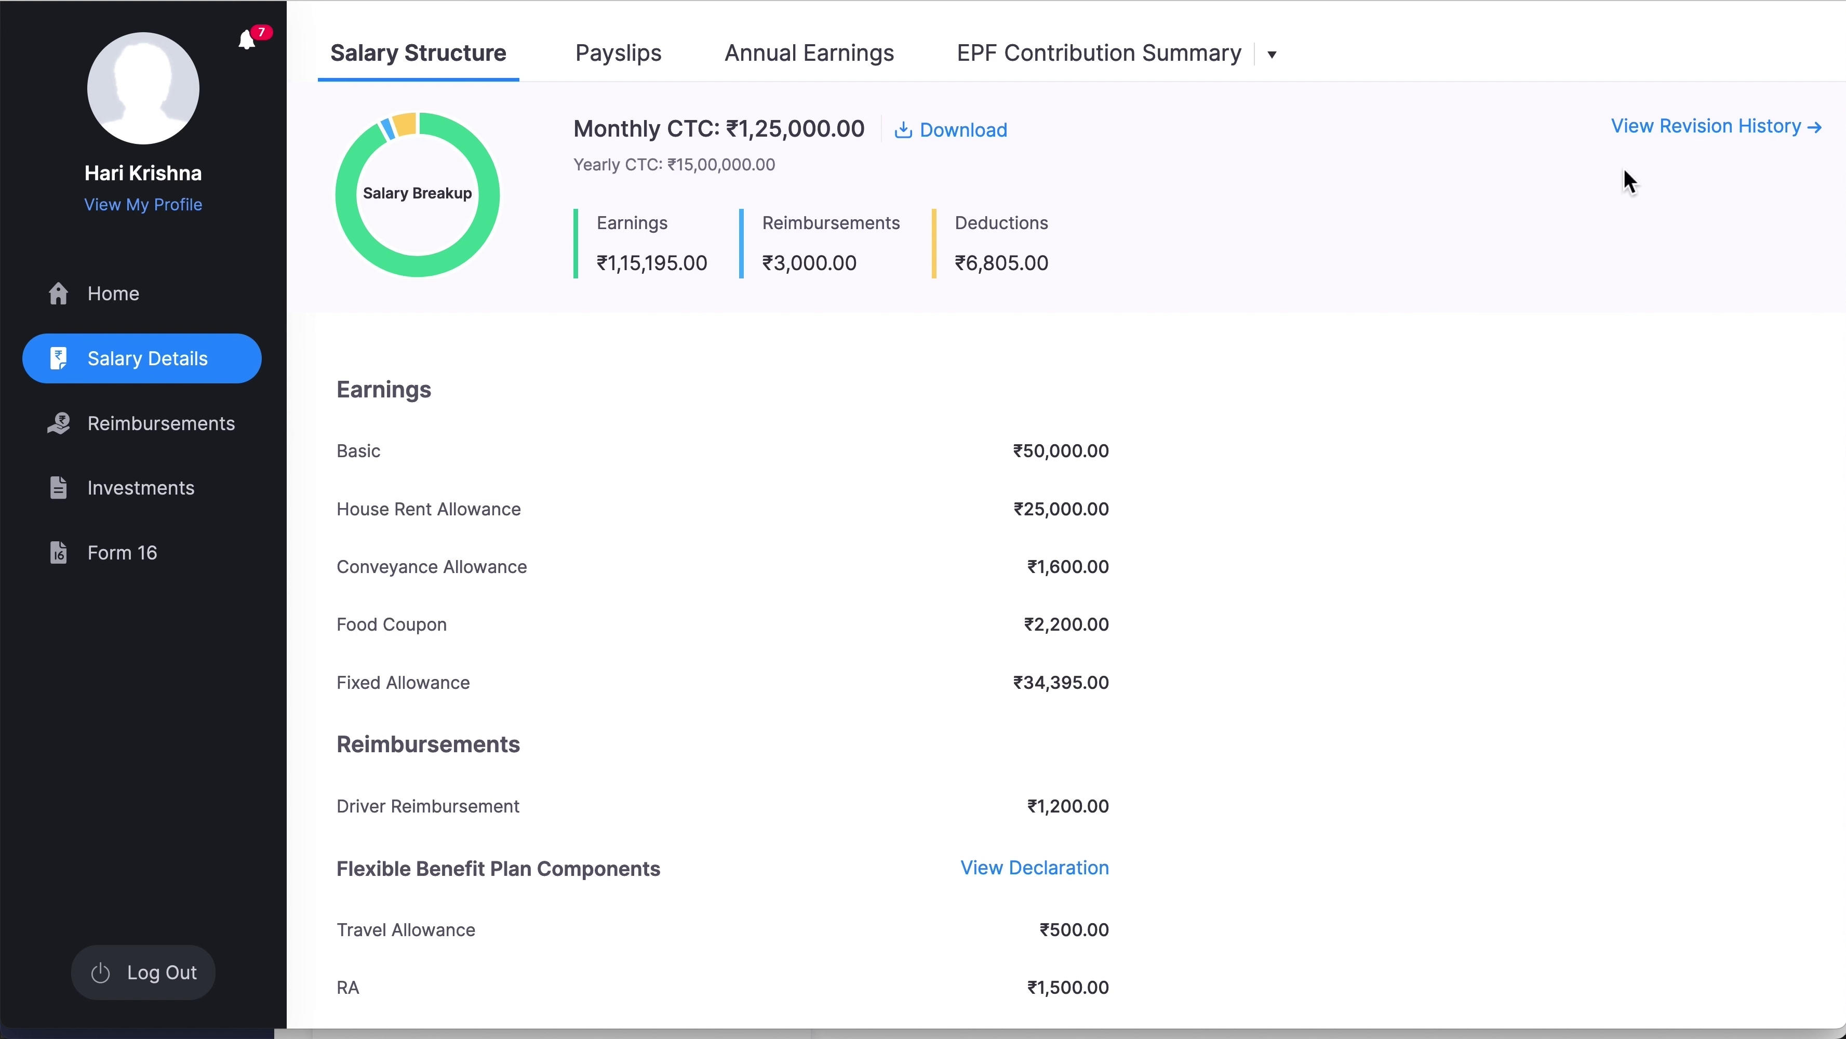
pyautogui.click(1678, 155)
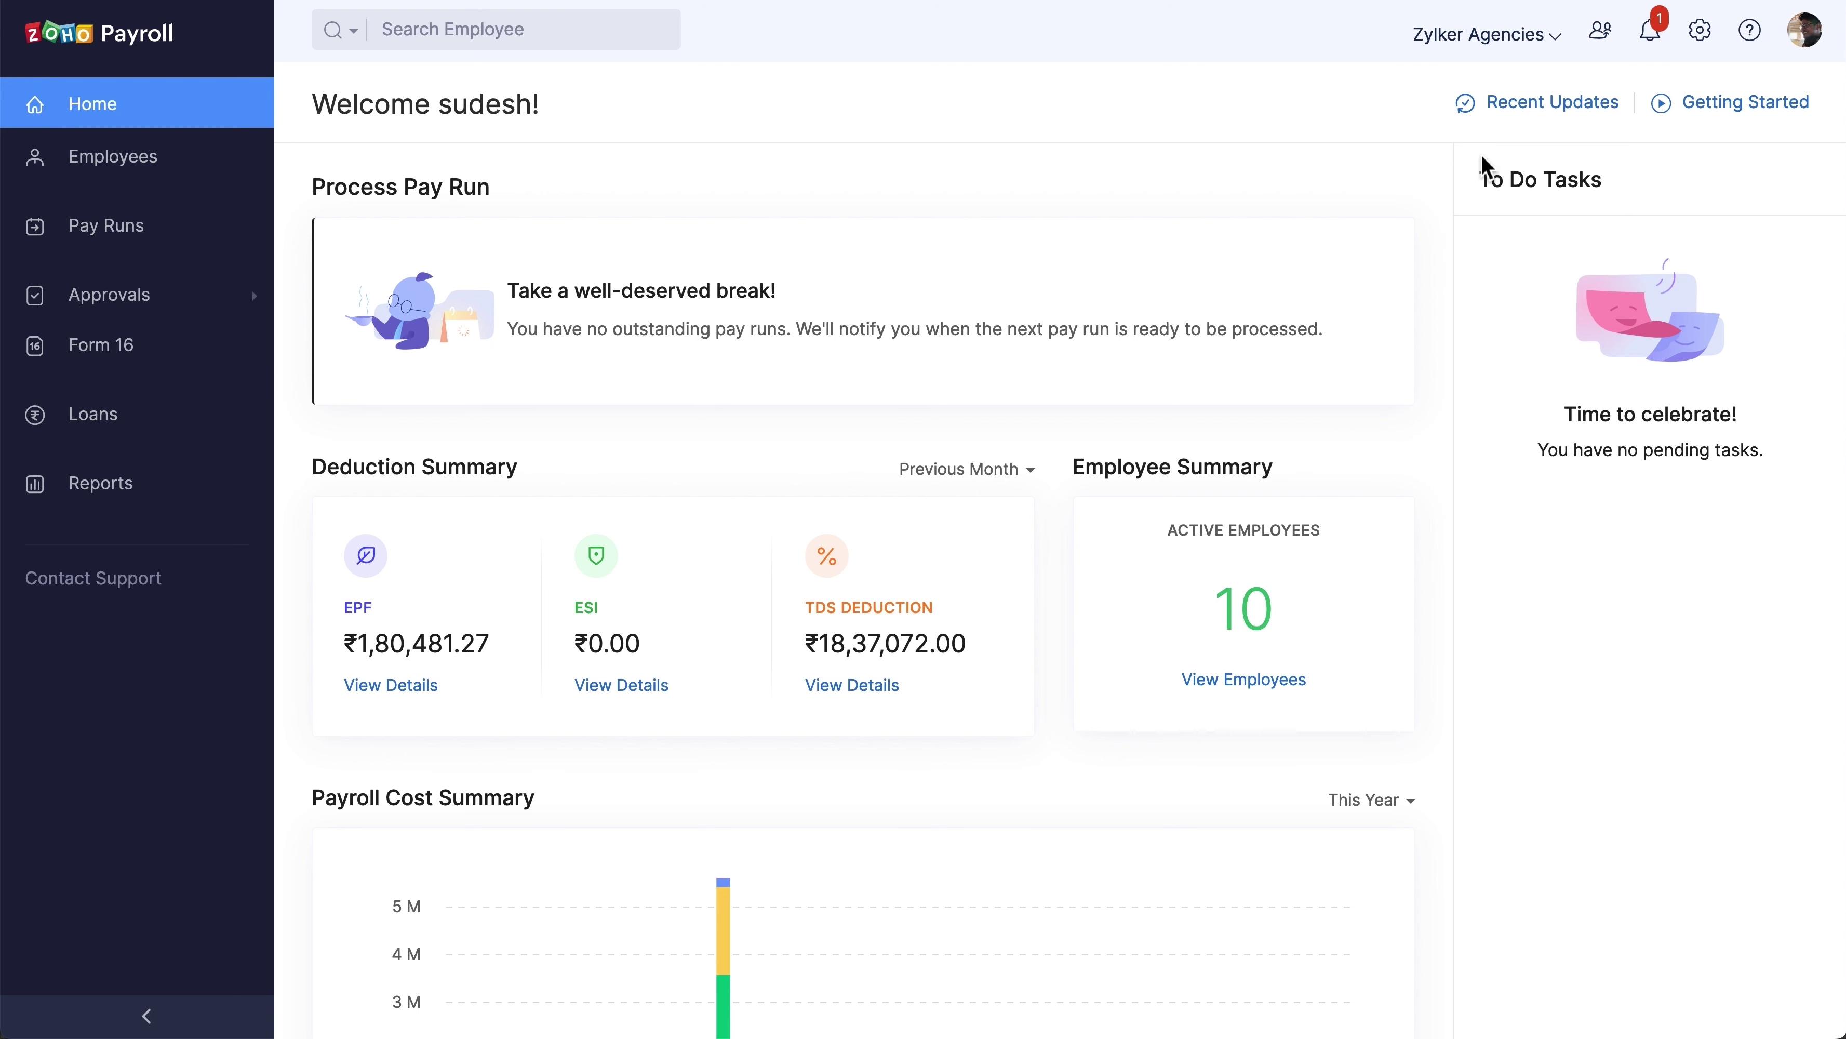
# Start a new salary template in the settings and name it Trainee
pyautogui.click(1711, 35)
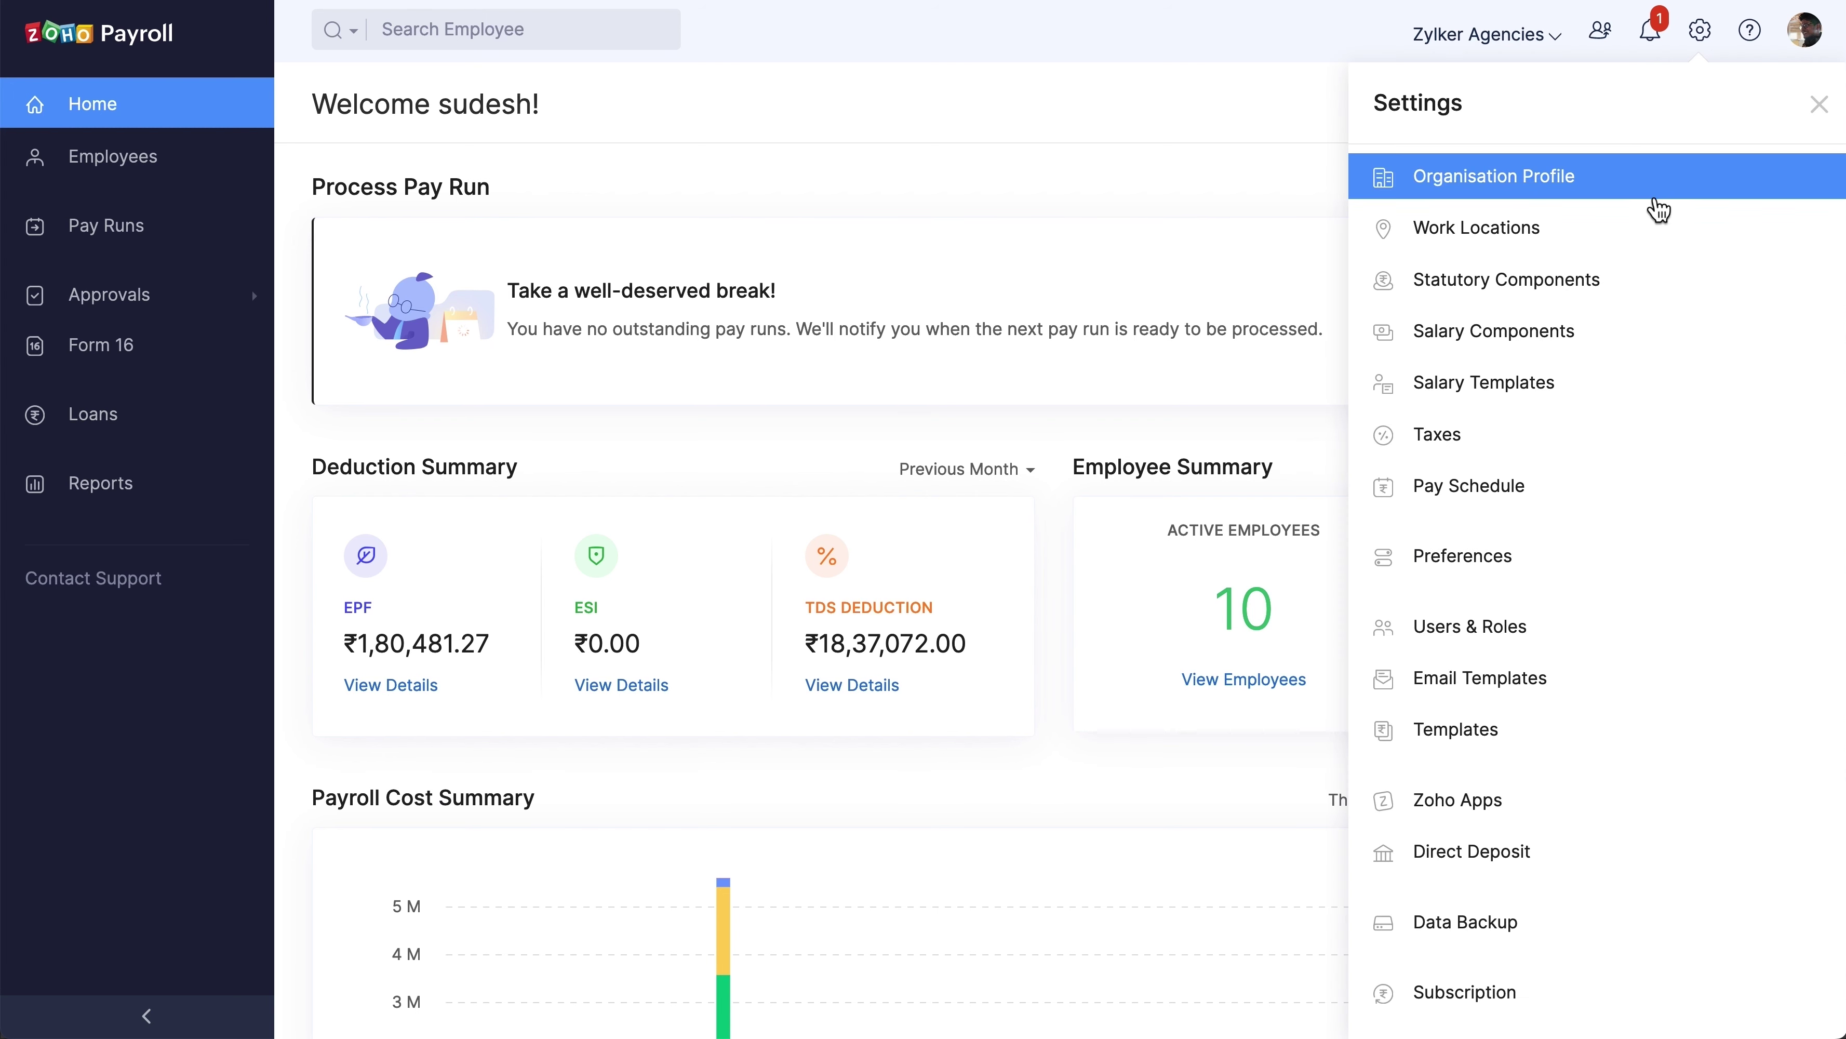
pyautogui.click(1590, 389)
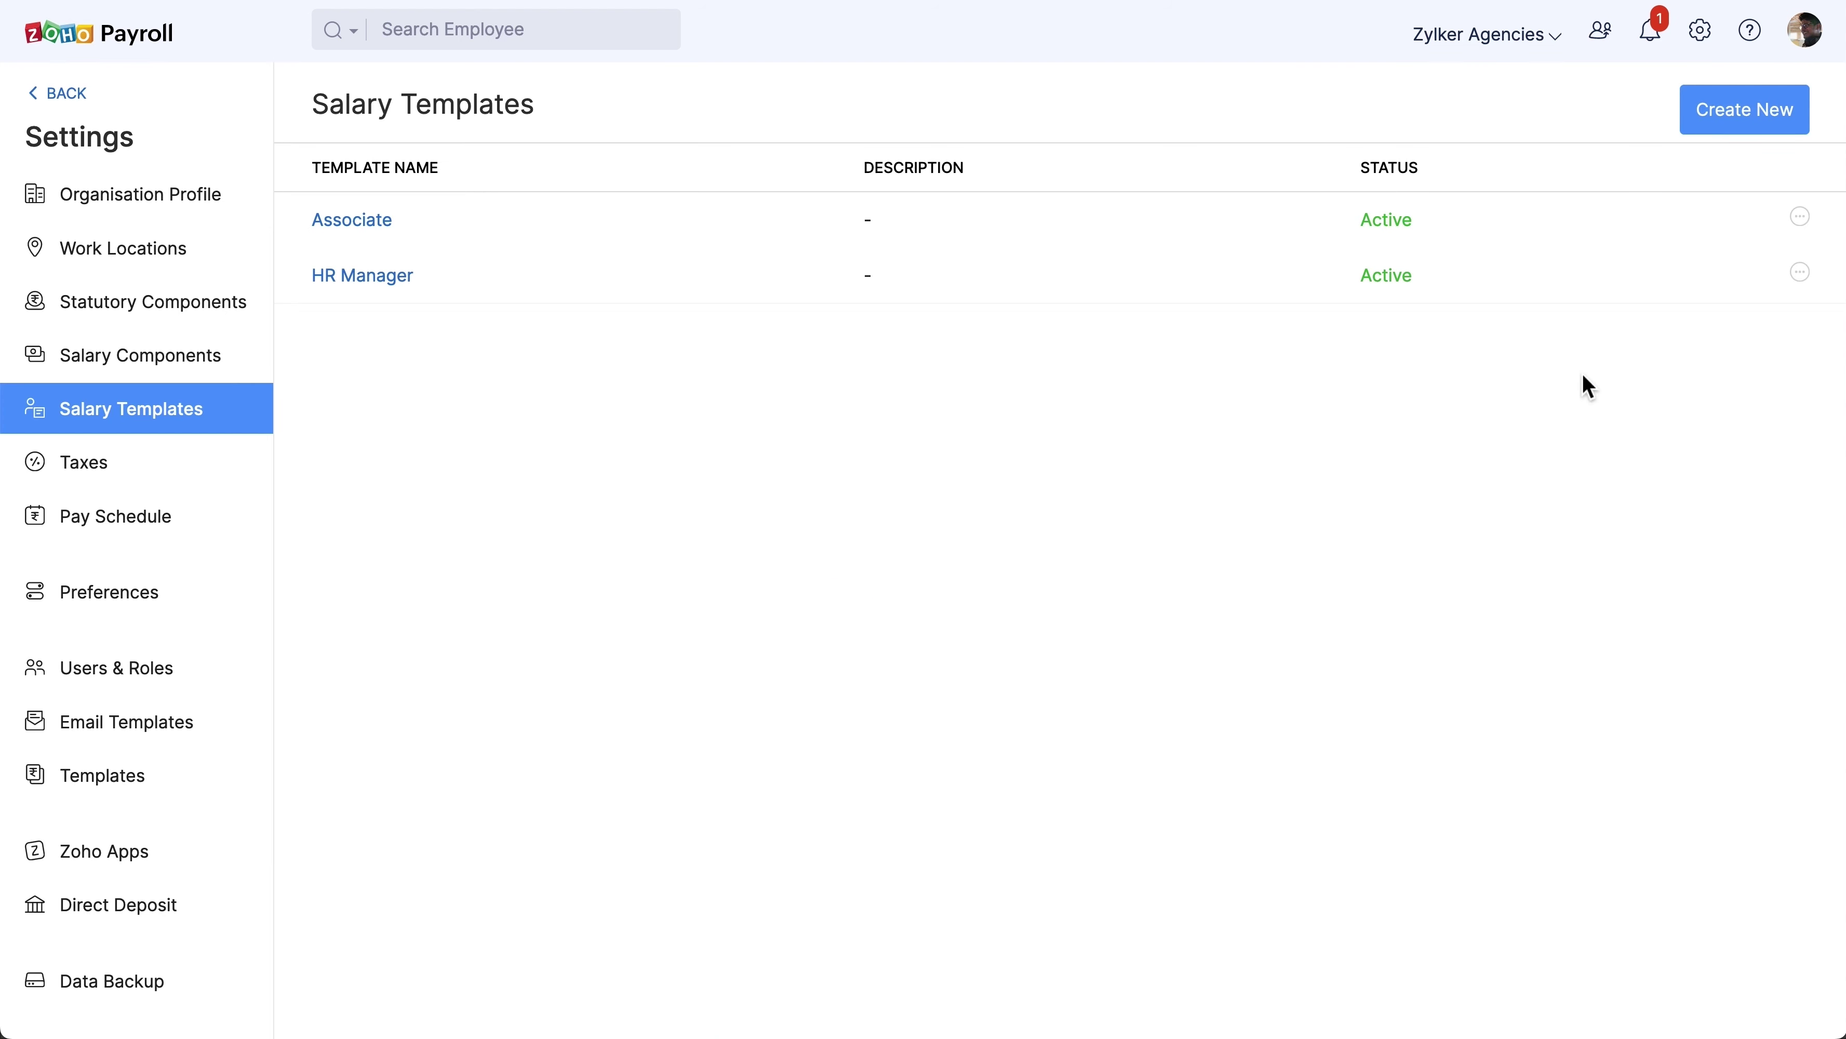
pyautogui.click(1741, 125)
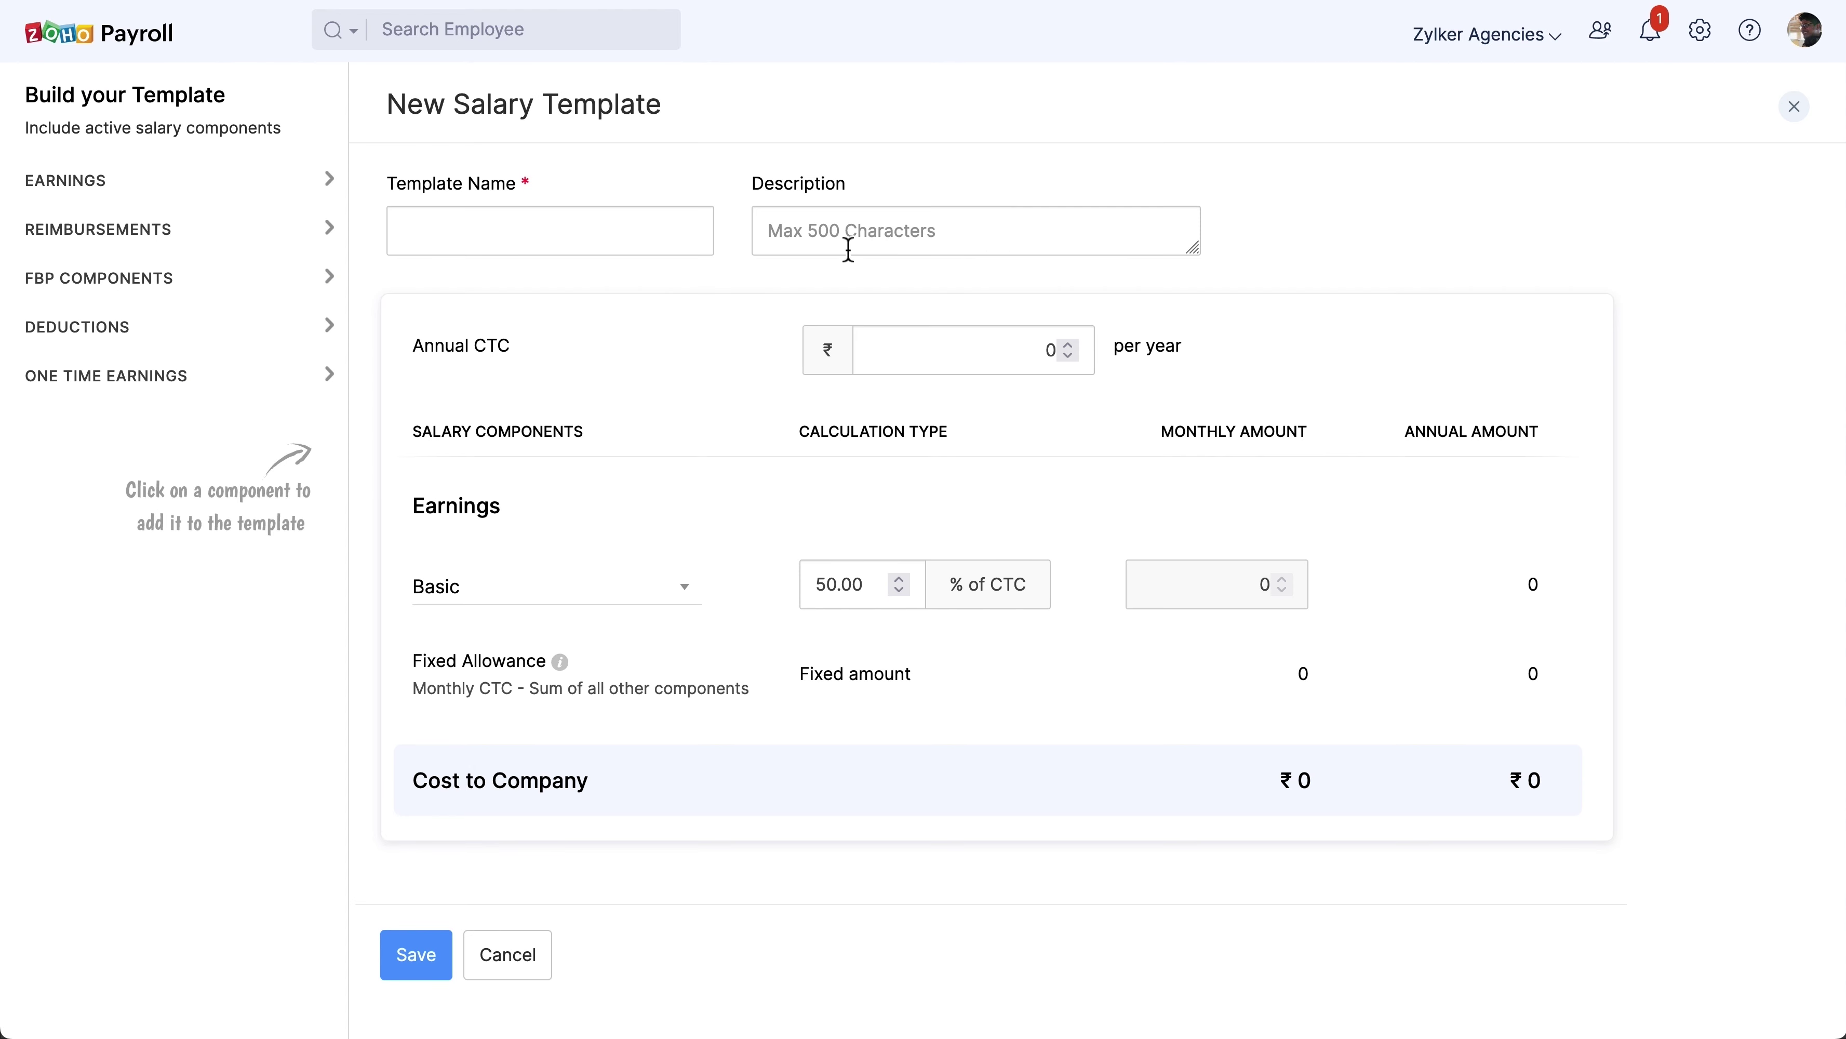
pyautogui.click(557, 238)
pyautogui.write('Trainee')
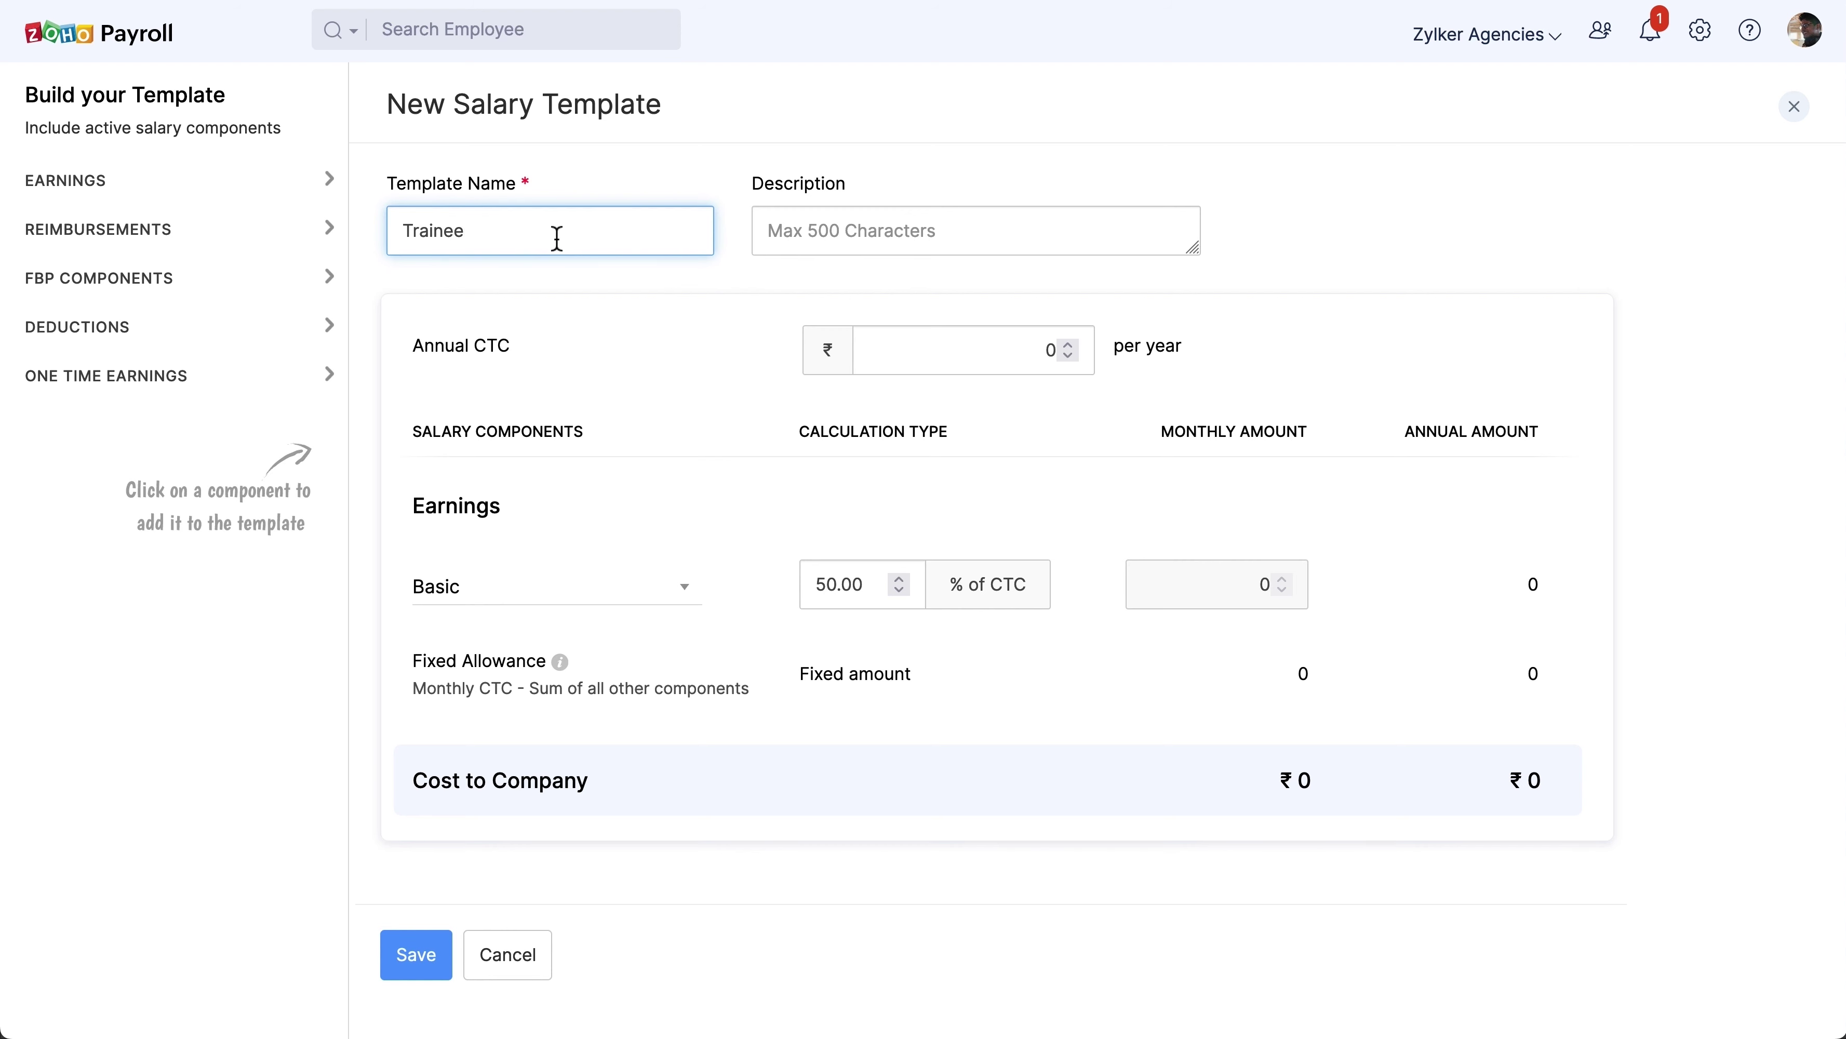
# Add the House Rent Allowance and Conveyance Allowance earnings to the Trainee salary template
pyautogui.click(265, 190)
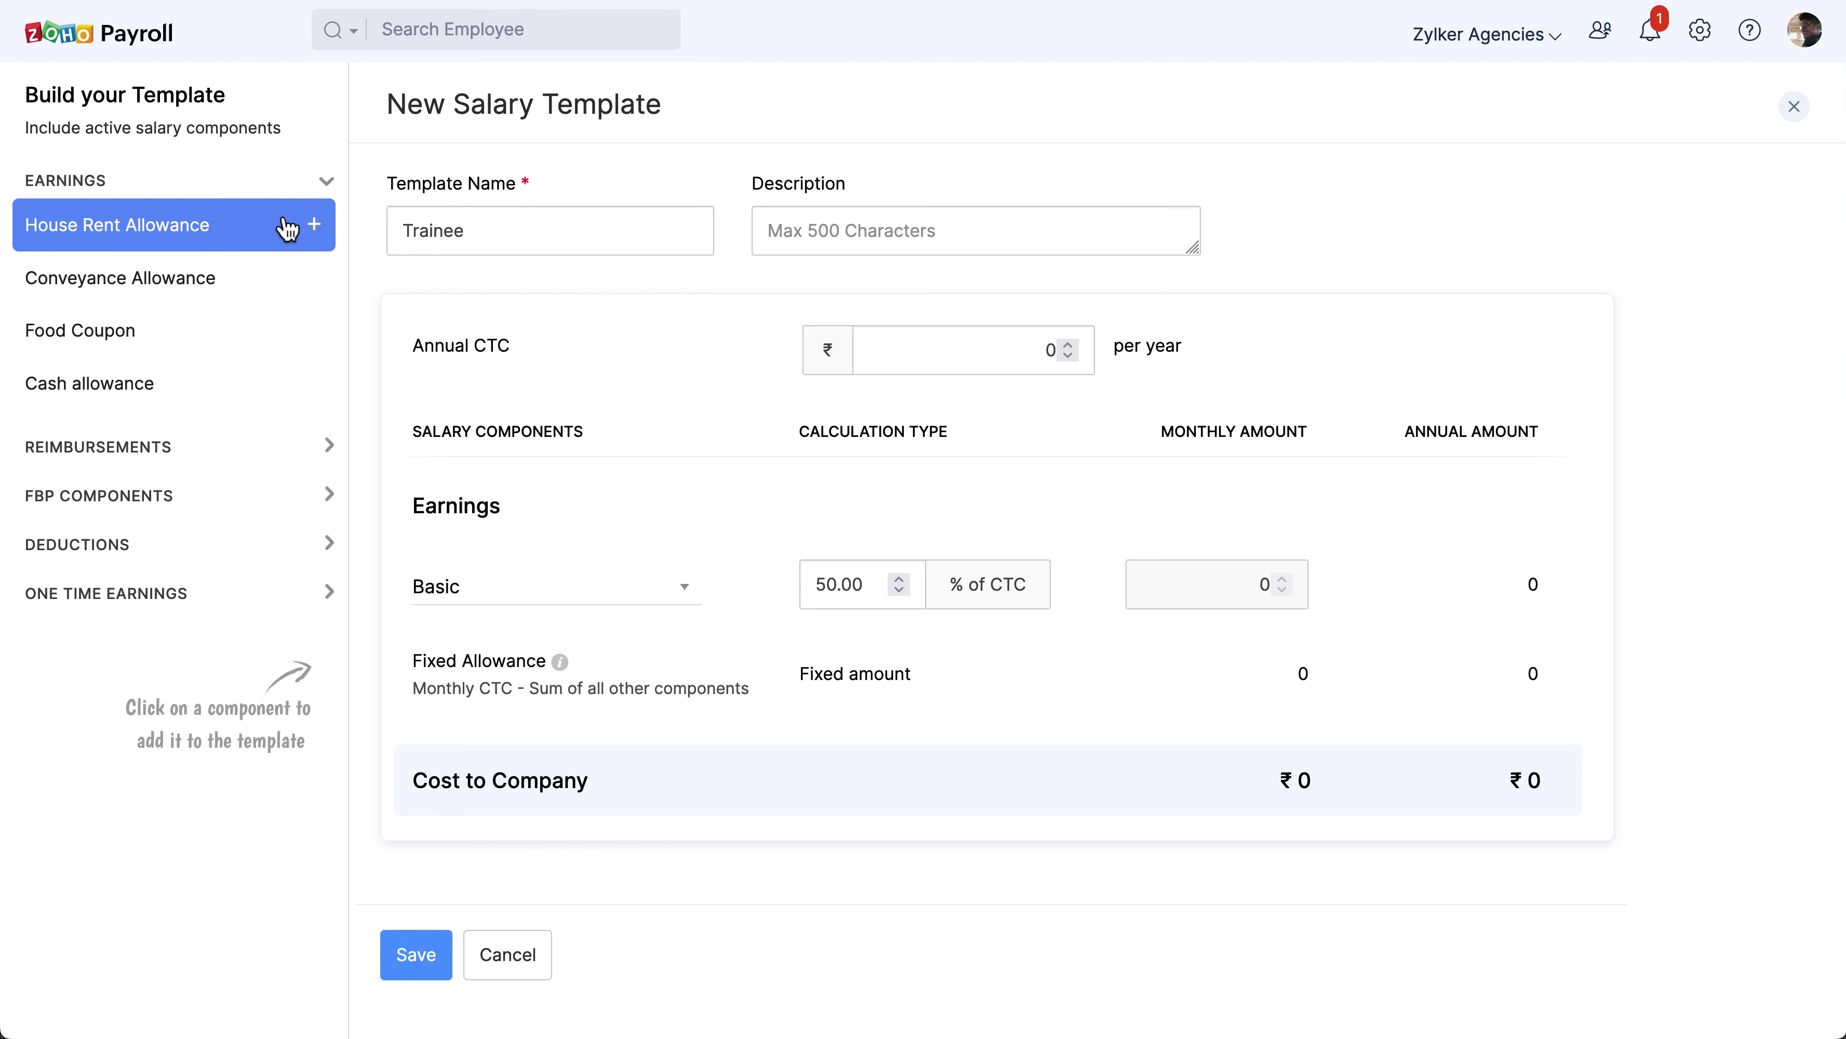
pyautogui.click(317, 227)
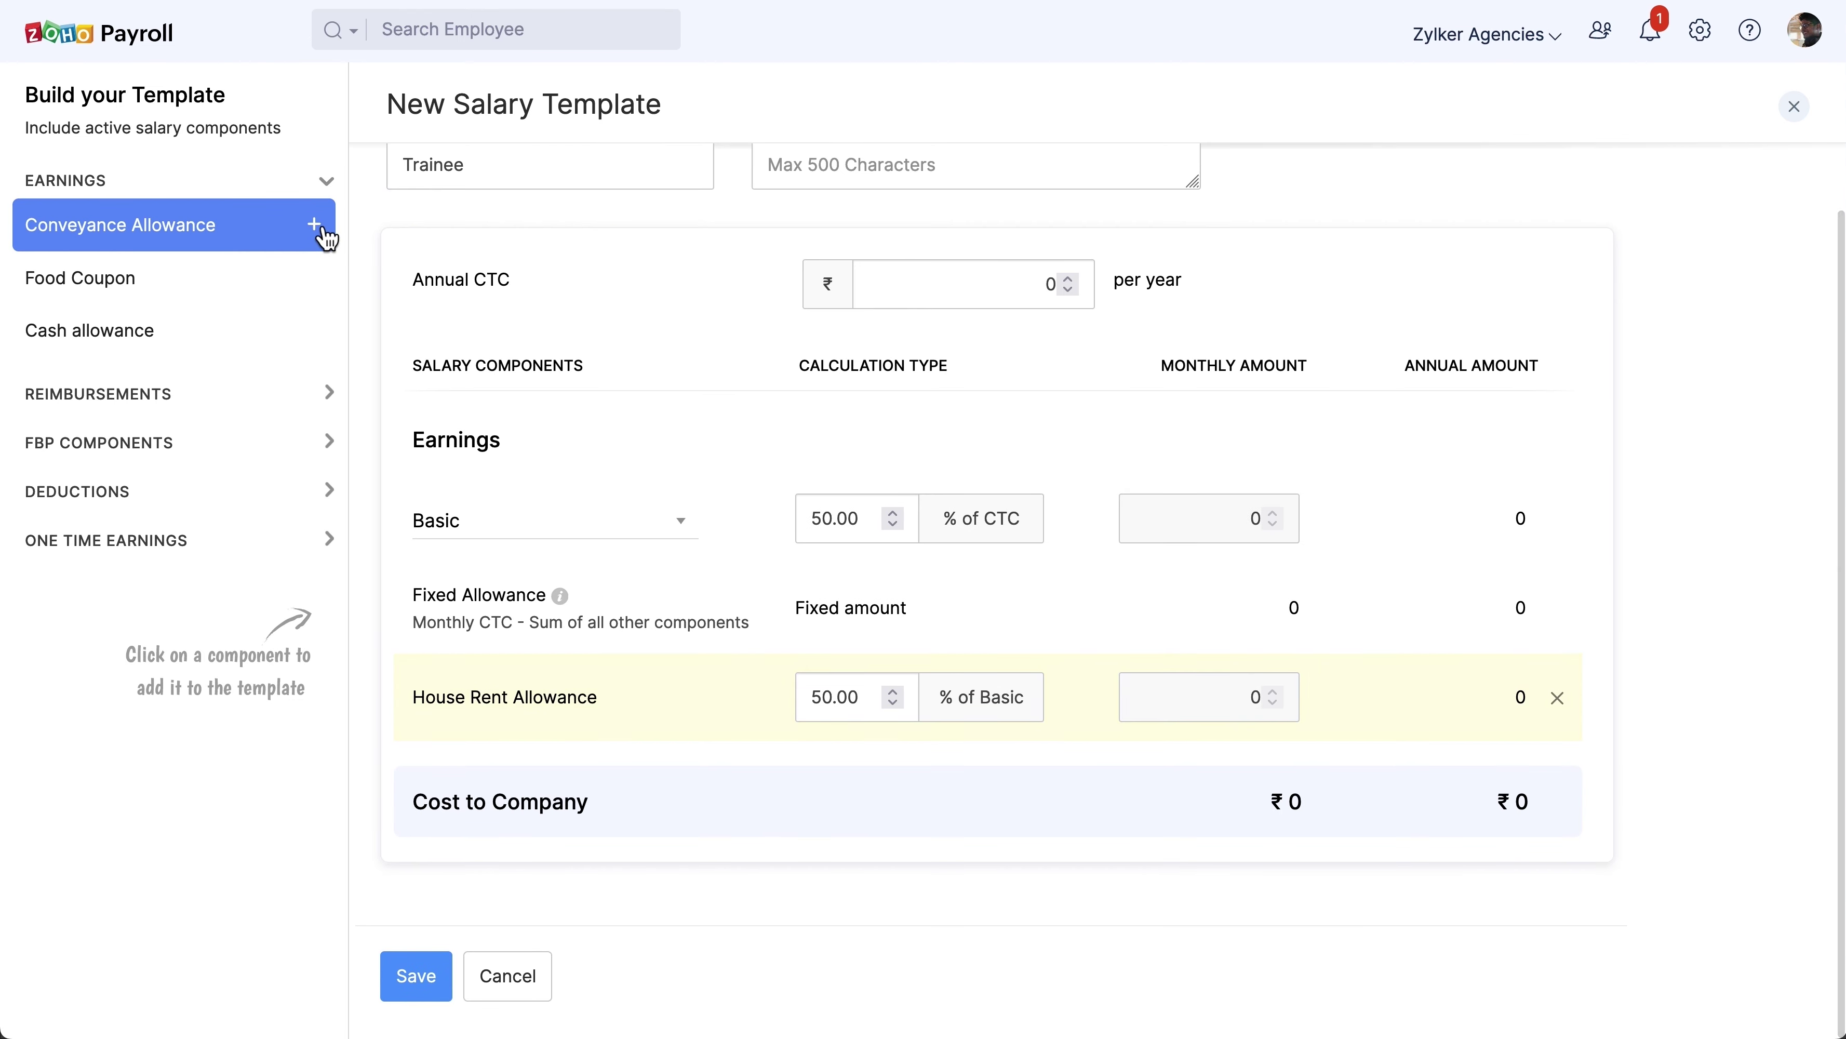
pyautogui.click(321, 228)
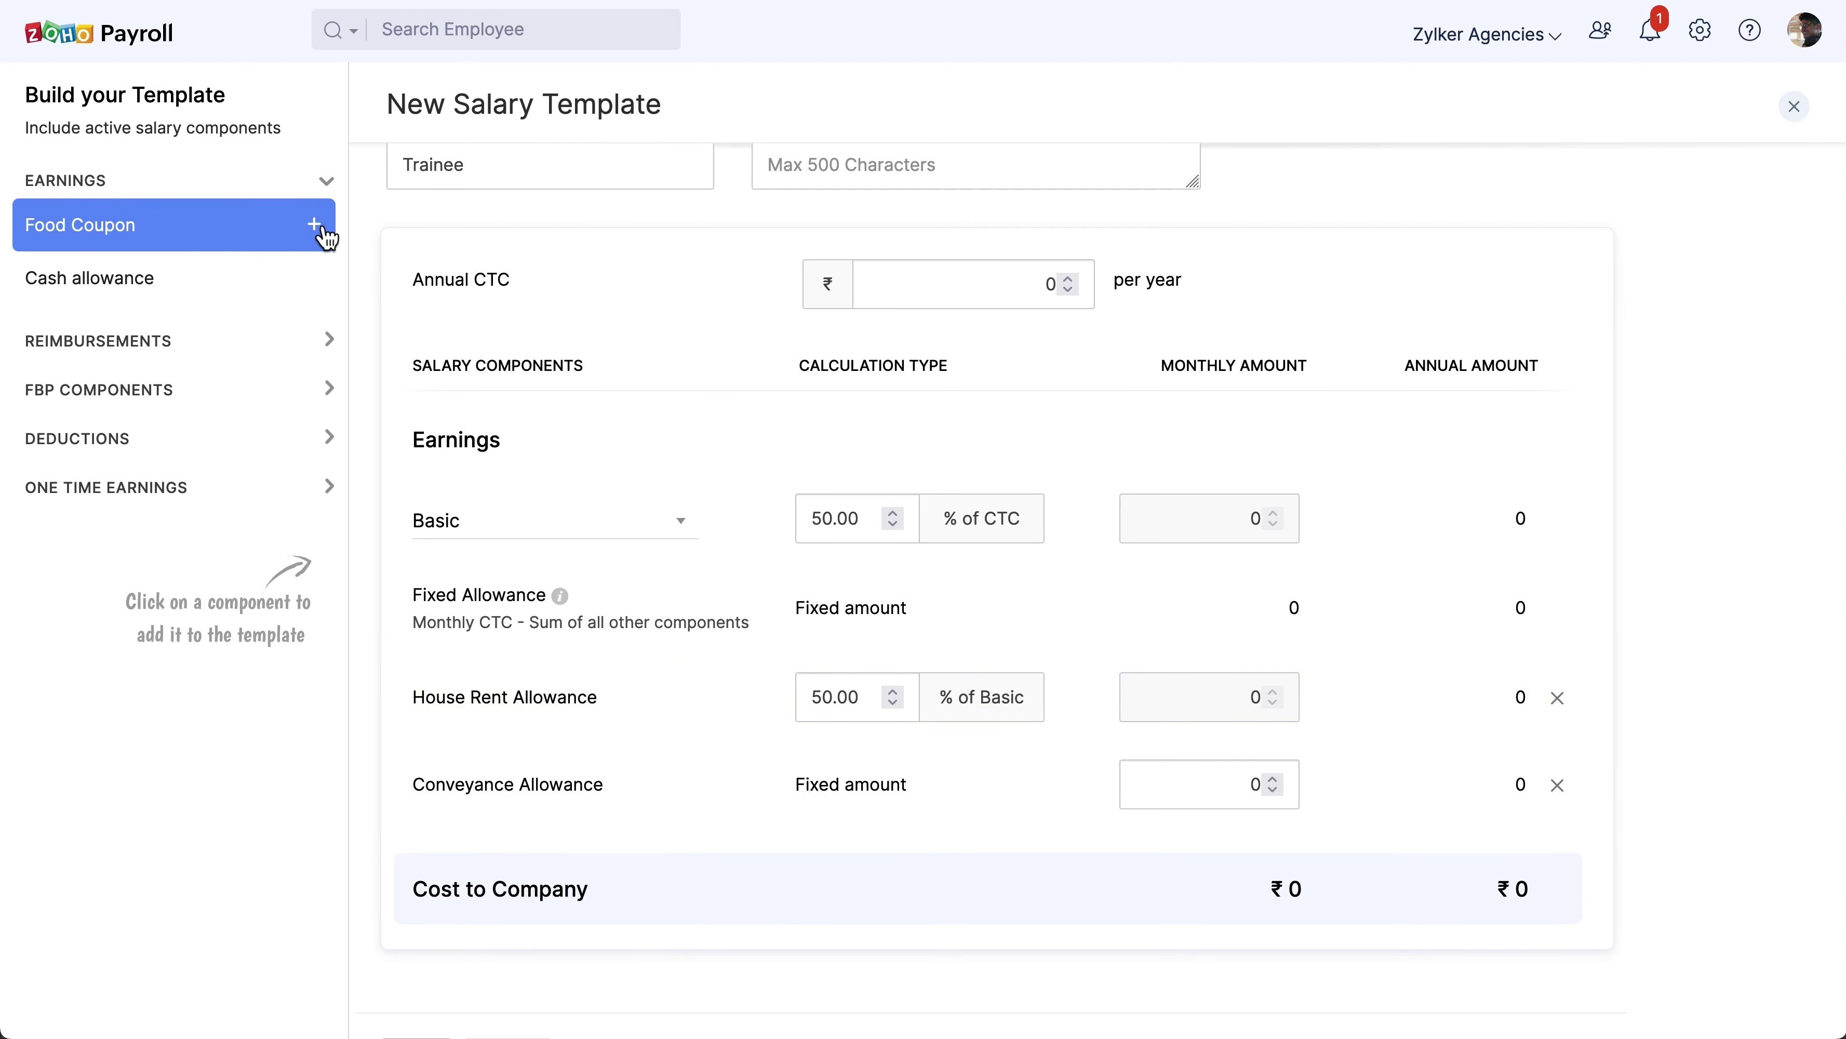
# Add the EPF and ESI employer contributions to the template's deductions and save the Trainee template
pyautogui.click(204, 439)
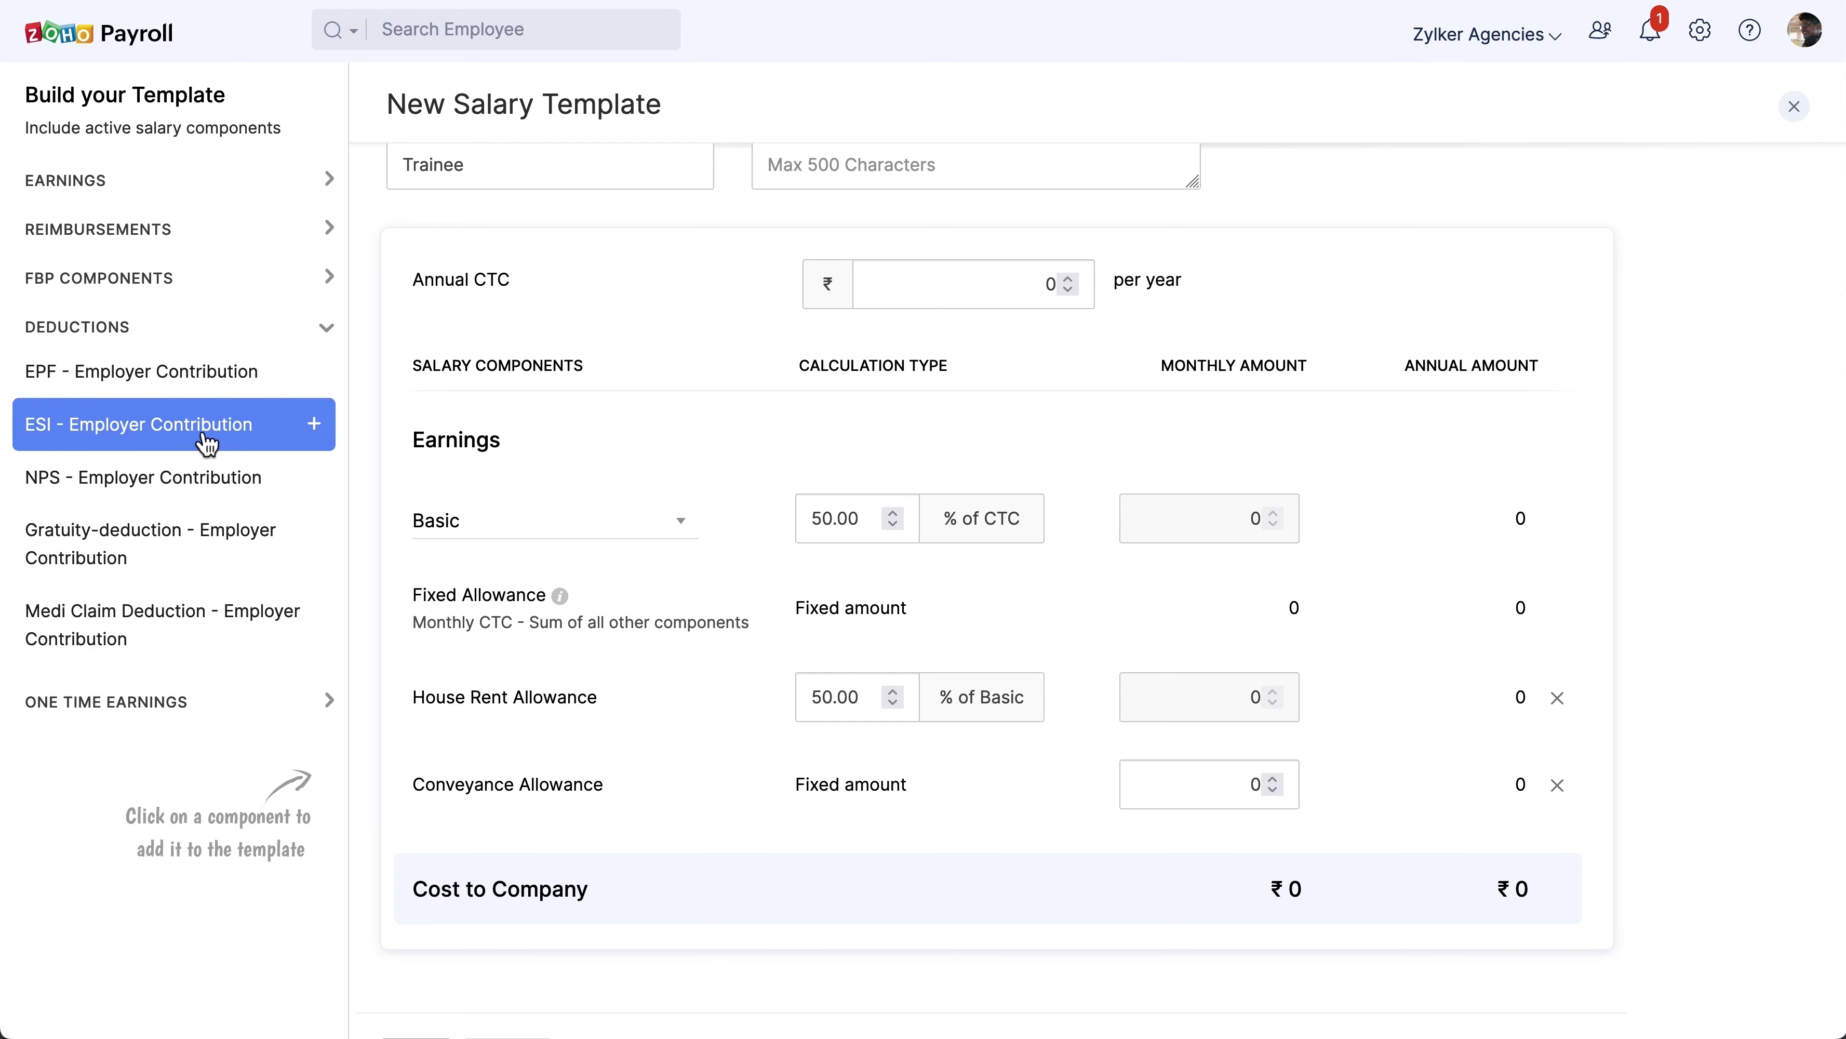
pyautogui.click(315, 372)
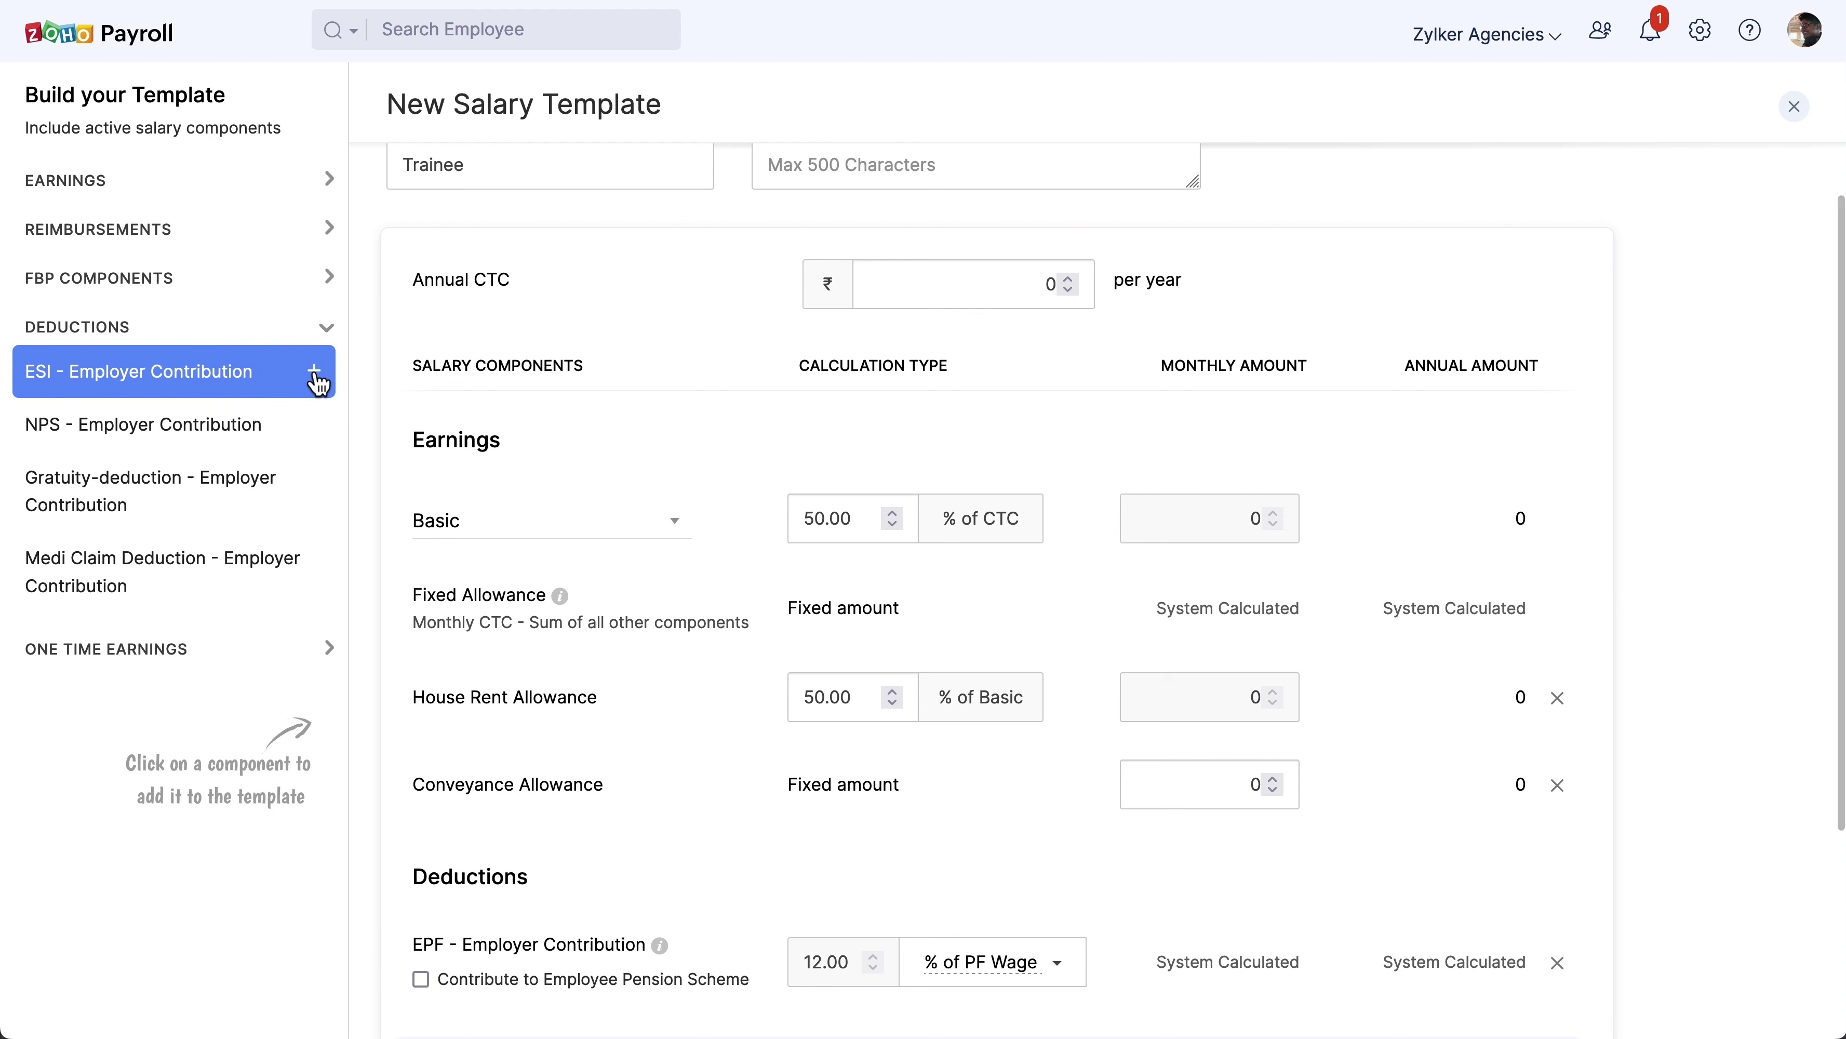
pyautogui.click(316, 373)
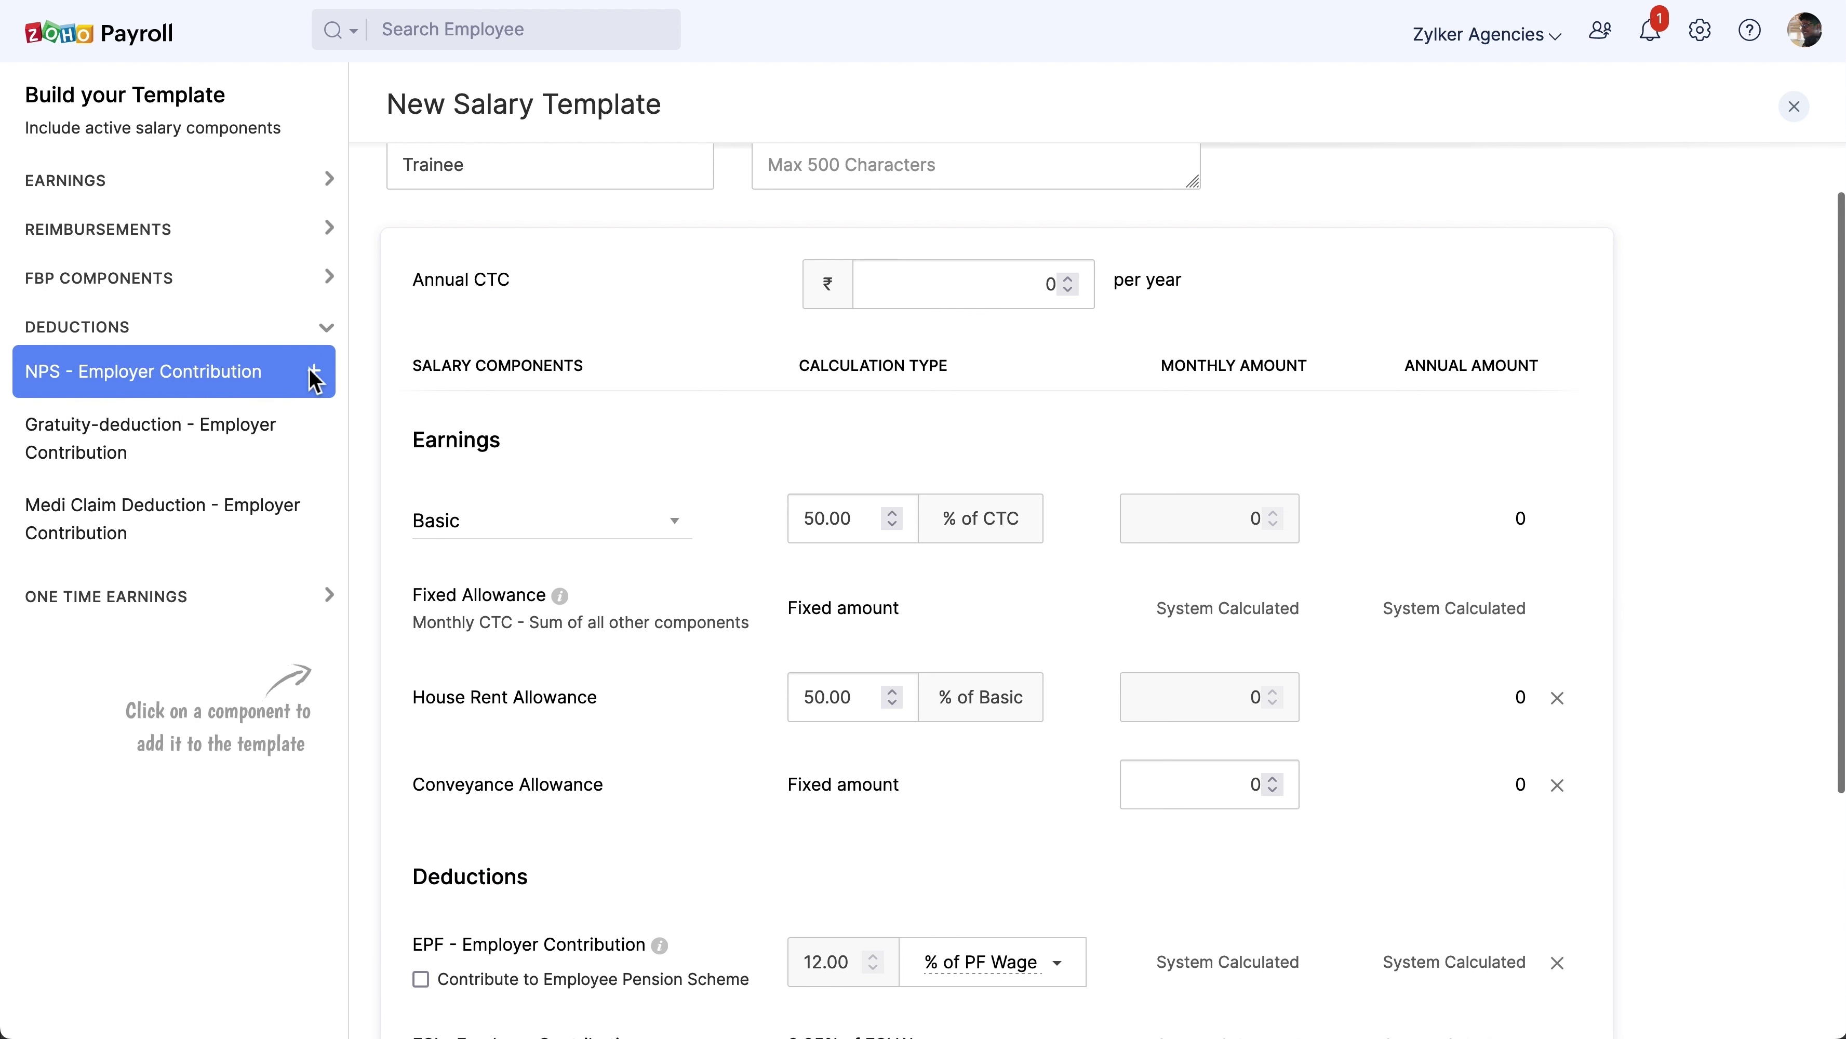
pyautogui.scroll(-5, 582, 750)
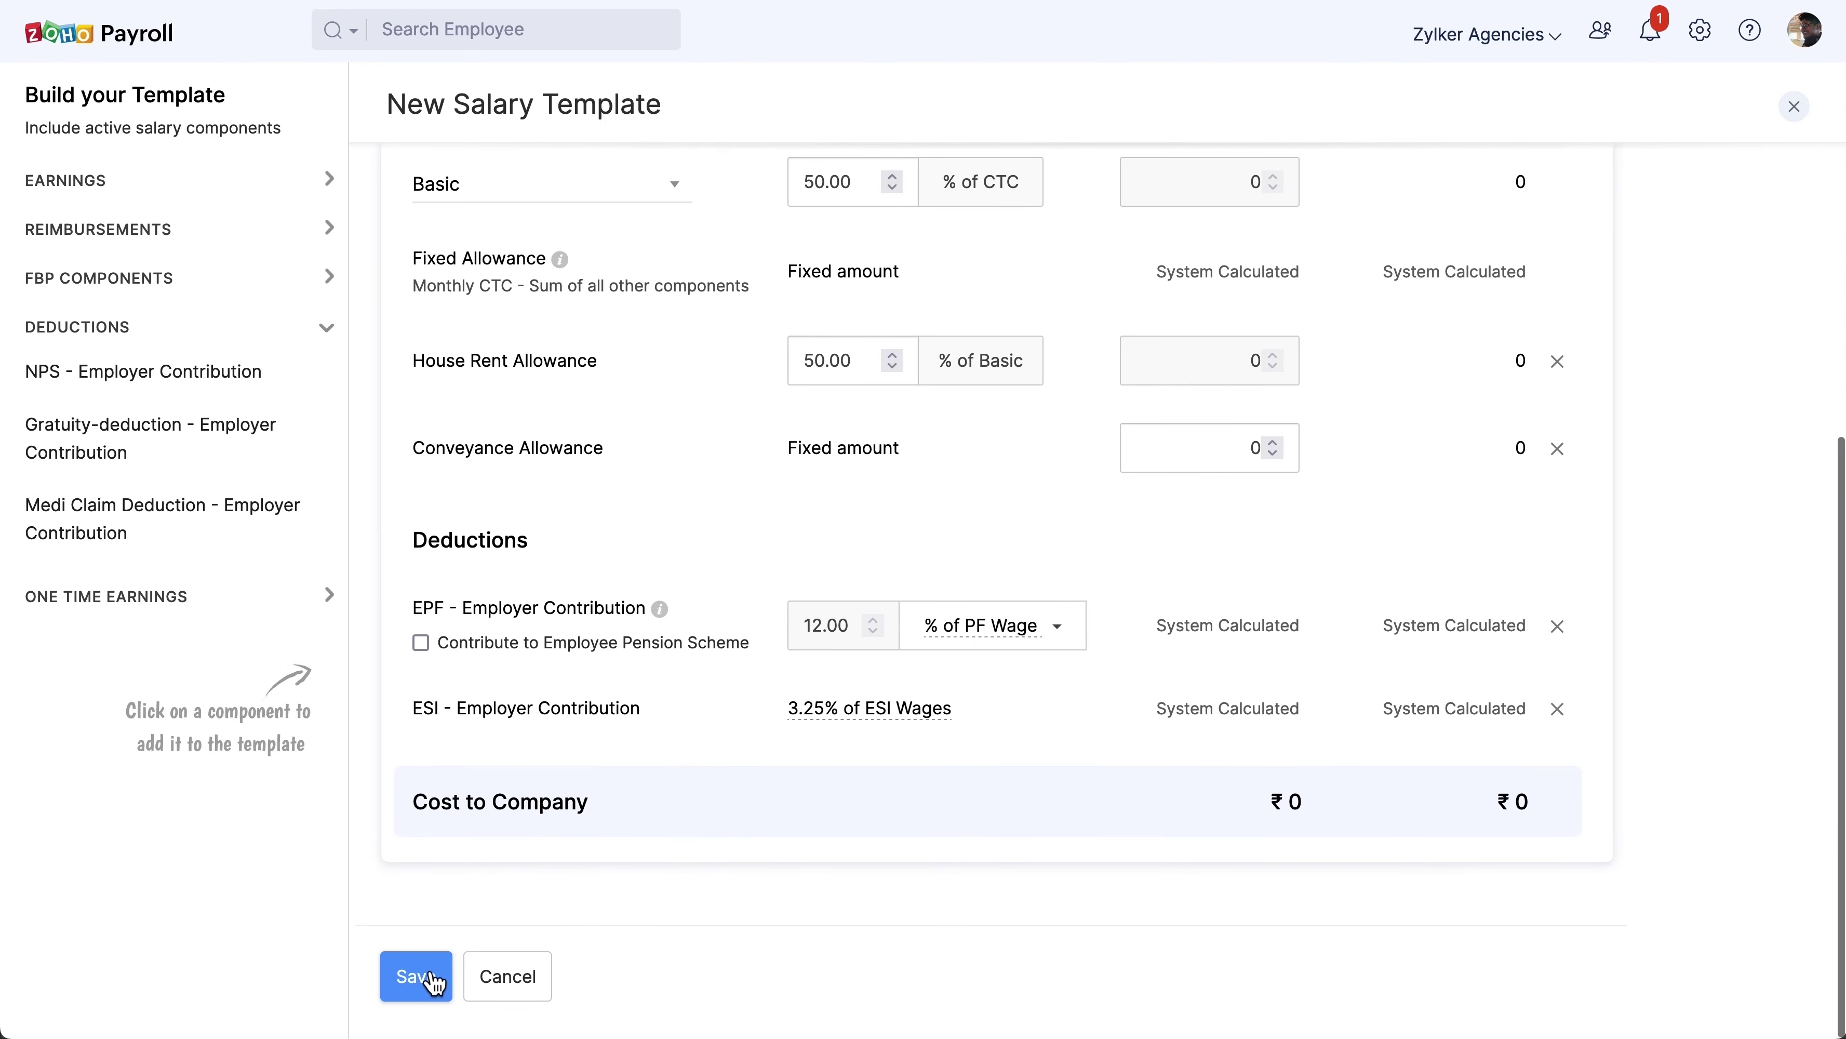
pyautogui.click(431, 977)
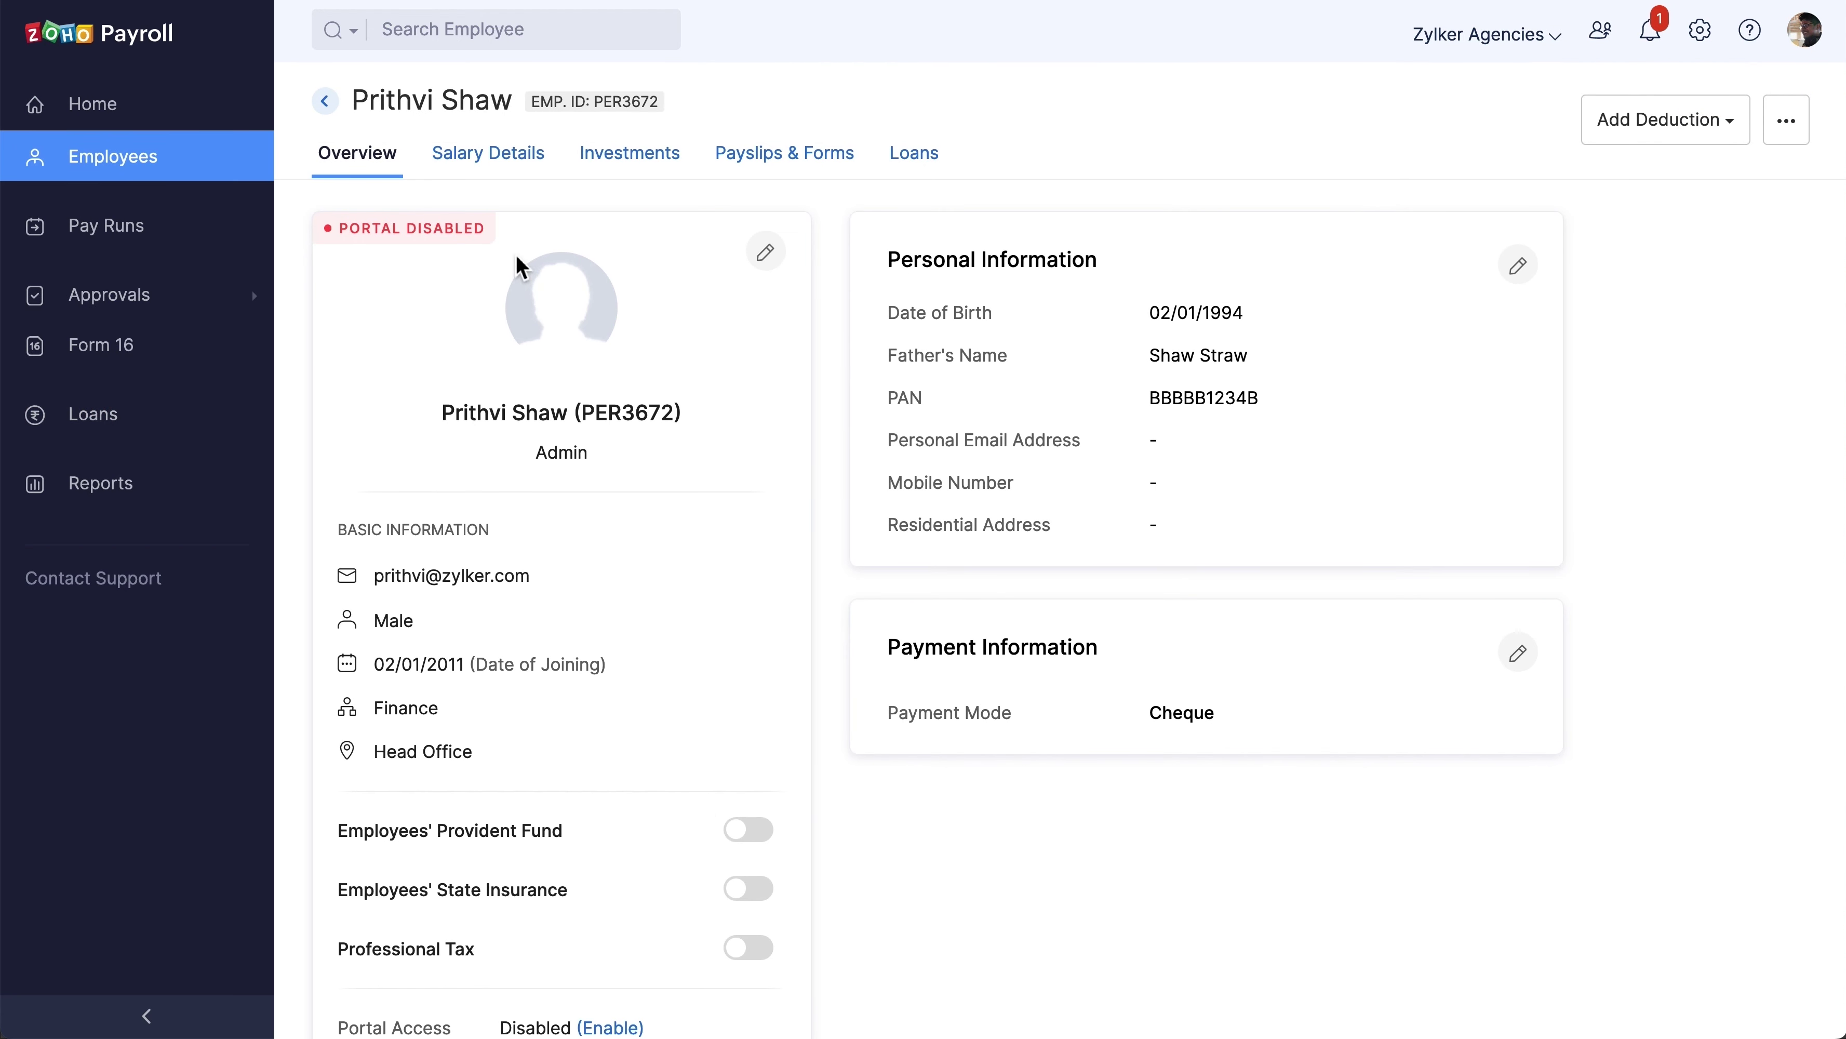
# Revise the open employee's salary with the Trainee template and a revised annual CTC of ₹300000, and submit the revision
pyautogui.click(511, 172)
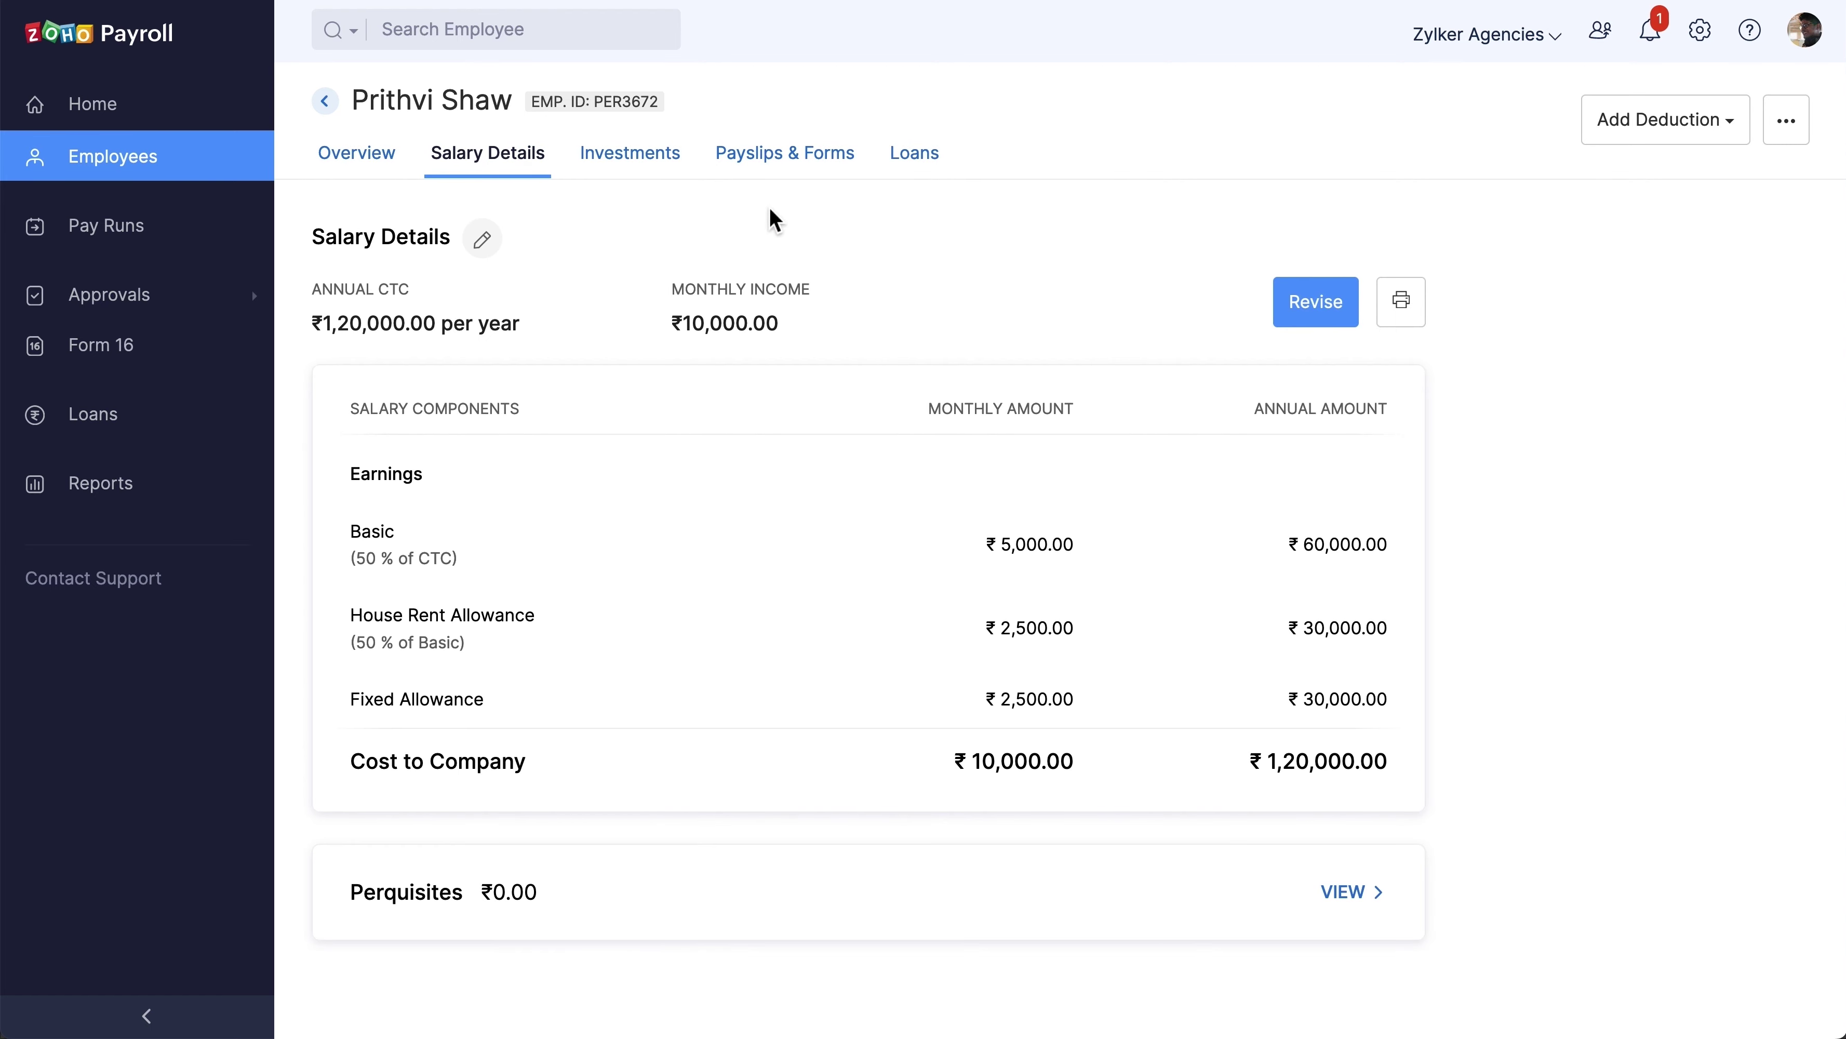
pyautogui.click(1318, 301)
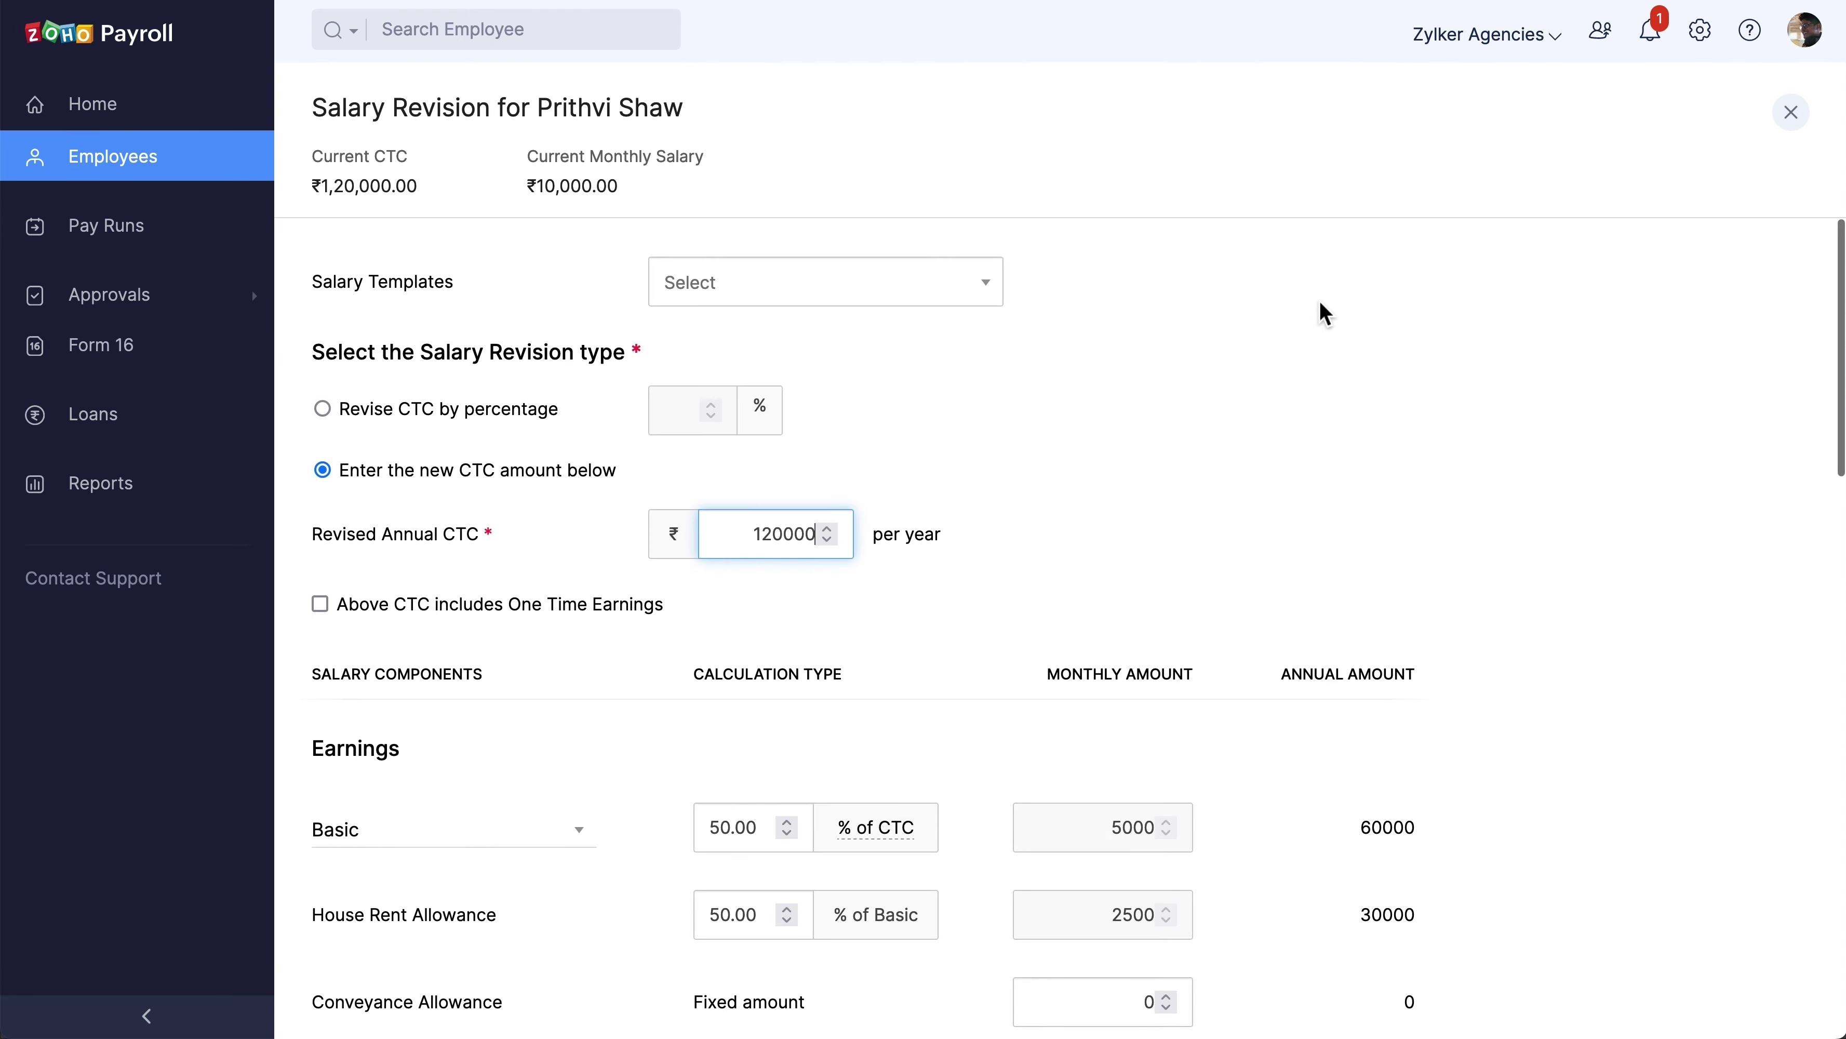
pyautogui.click(887, 301)
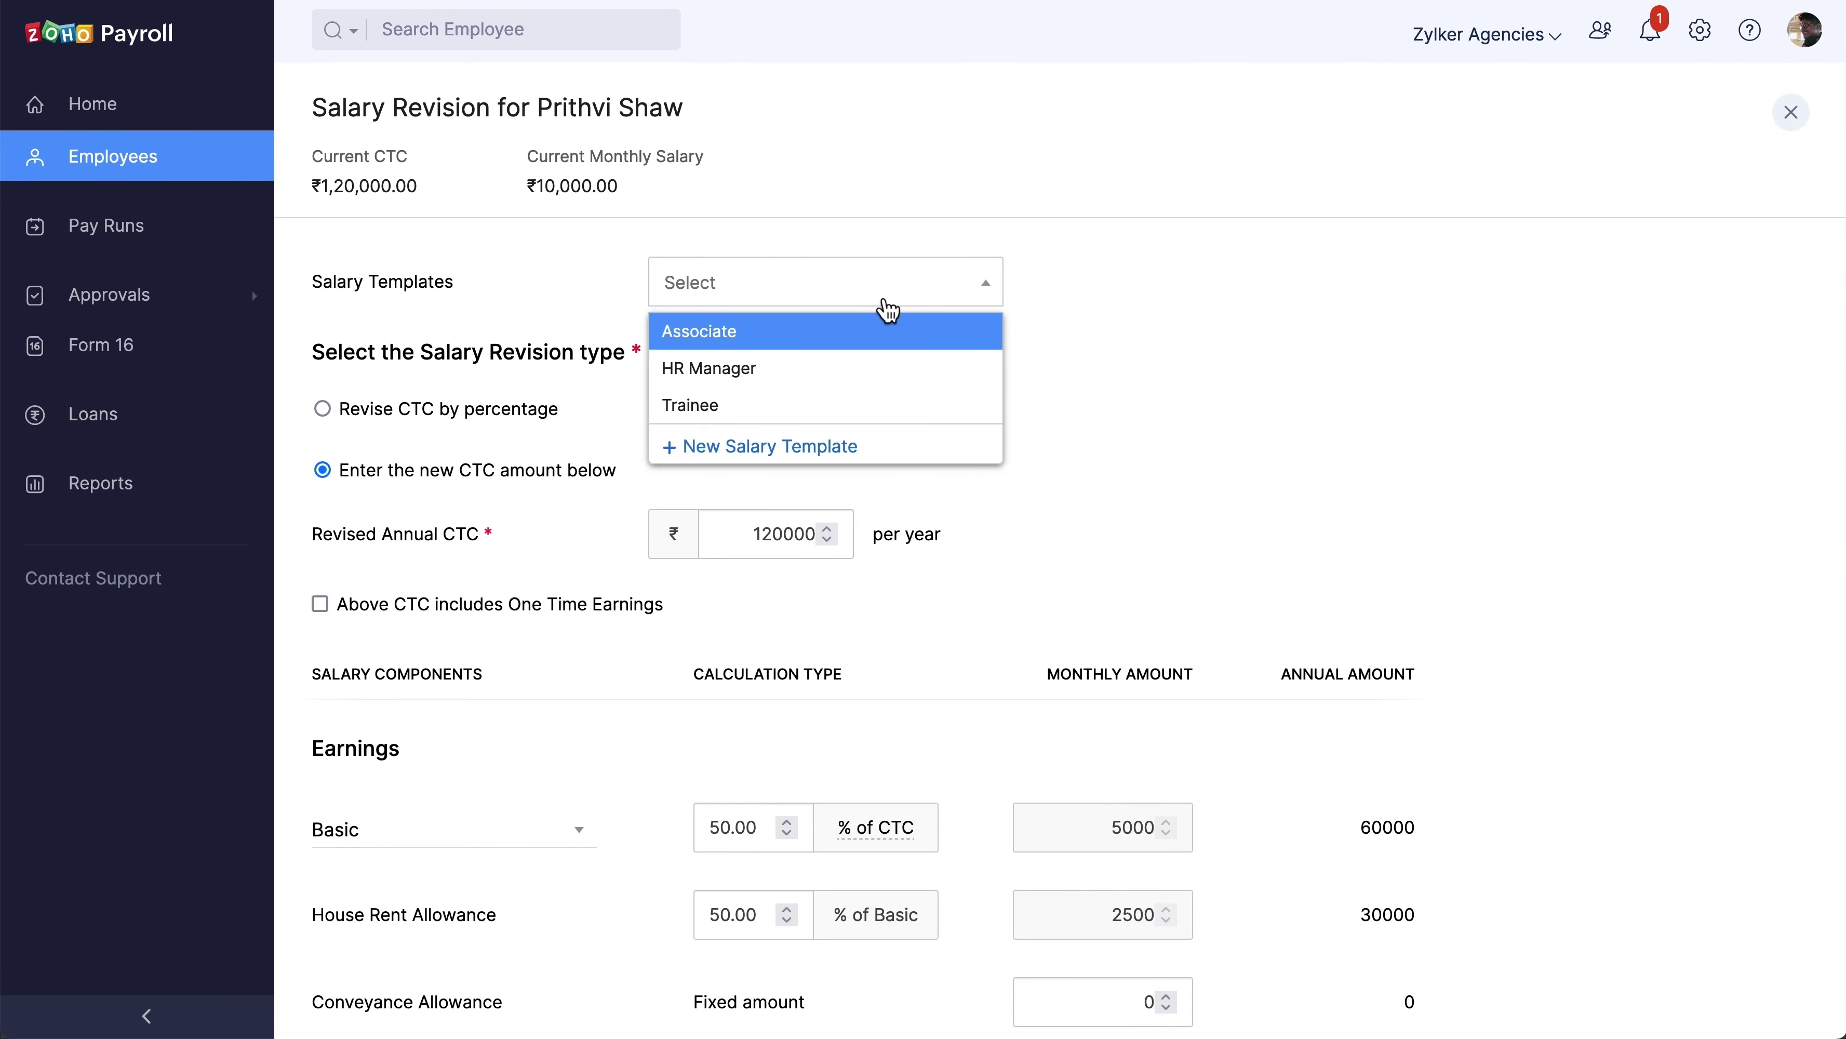
pyautogui.click(838, 406)
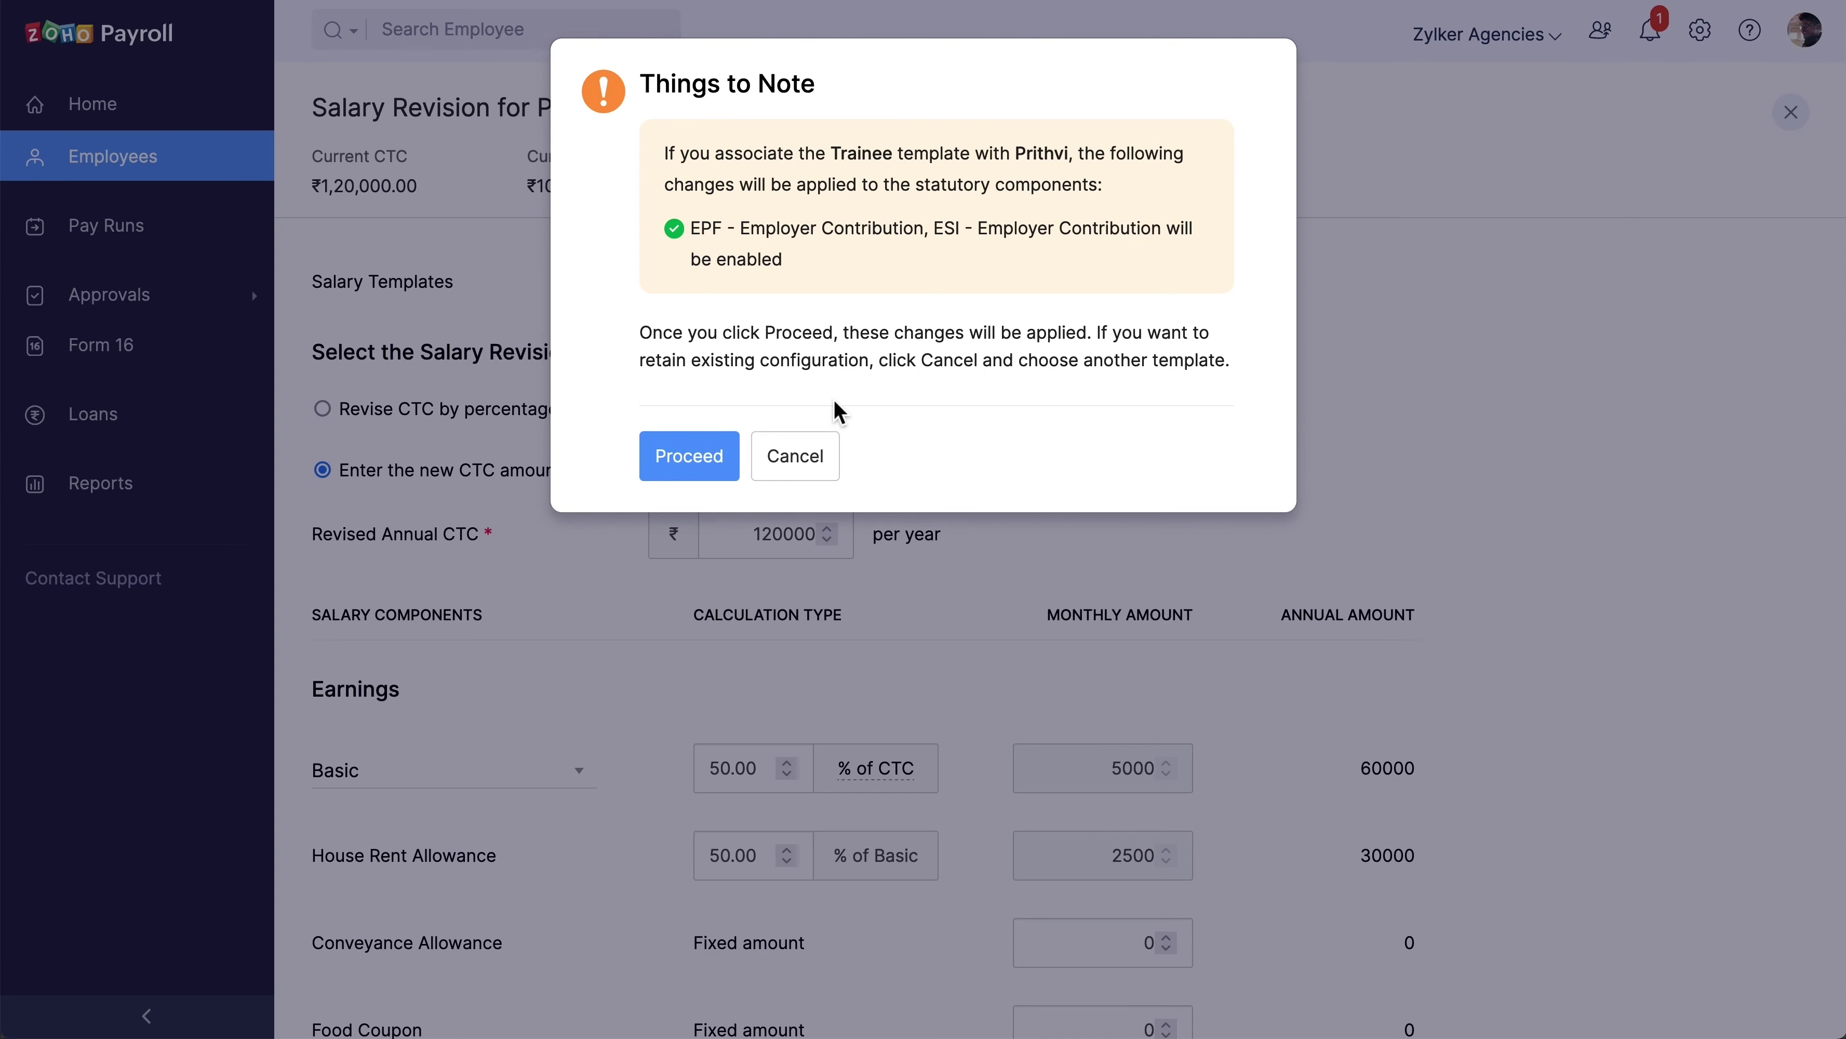
pyautogui.click(689, 457)
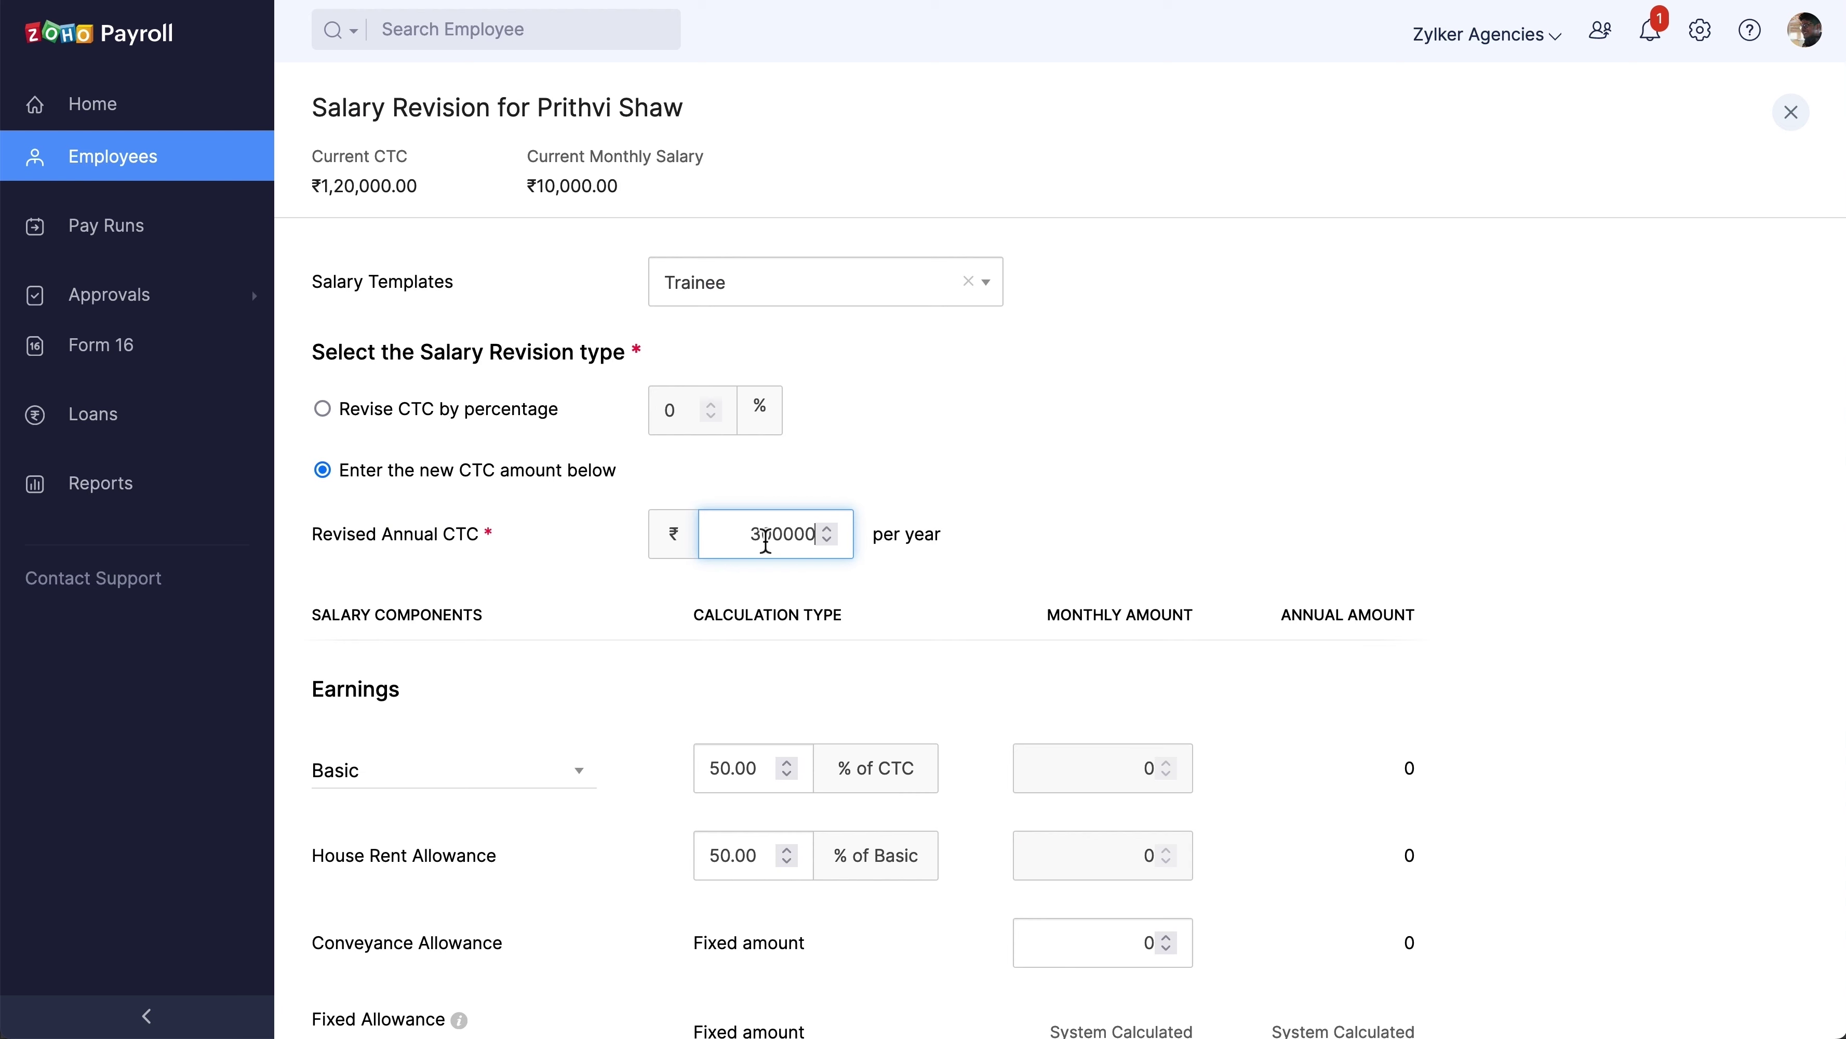
pyautogui.scroll(-10, 712, 677)
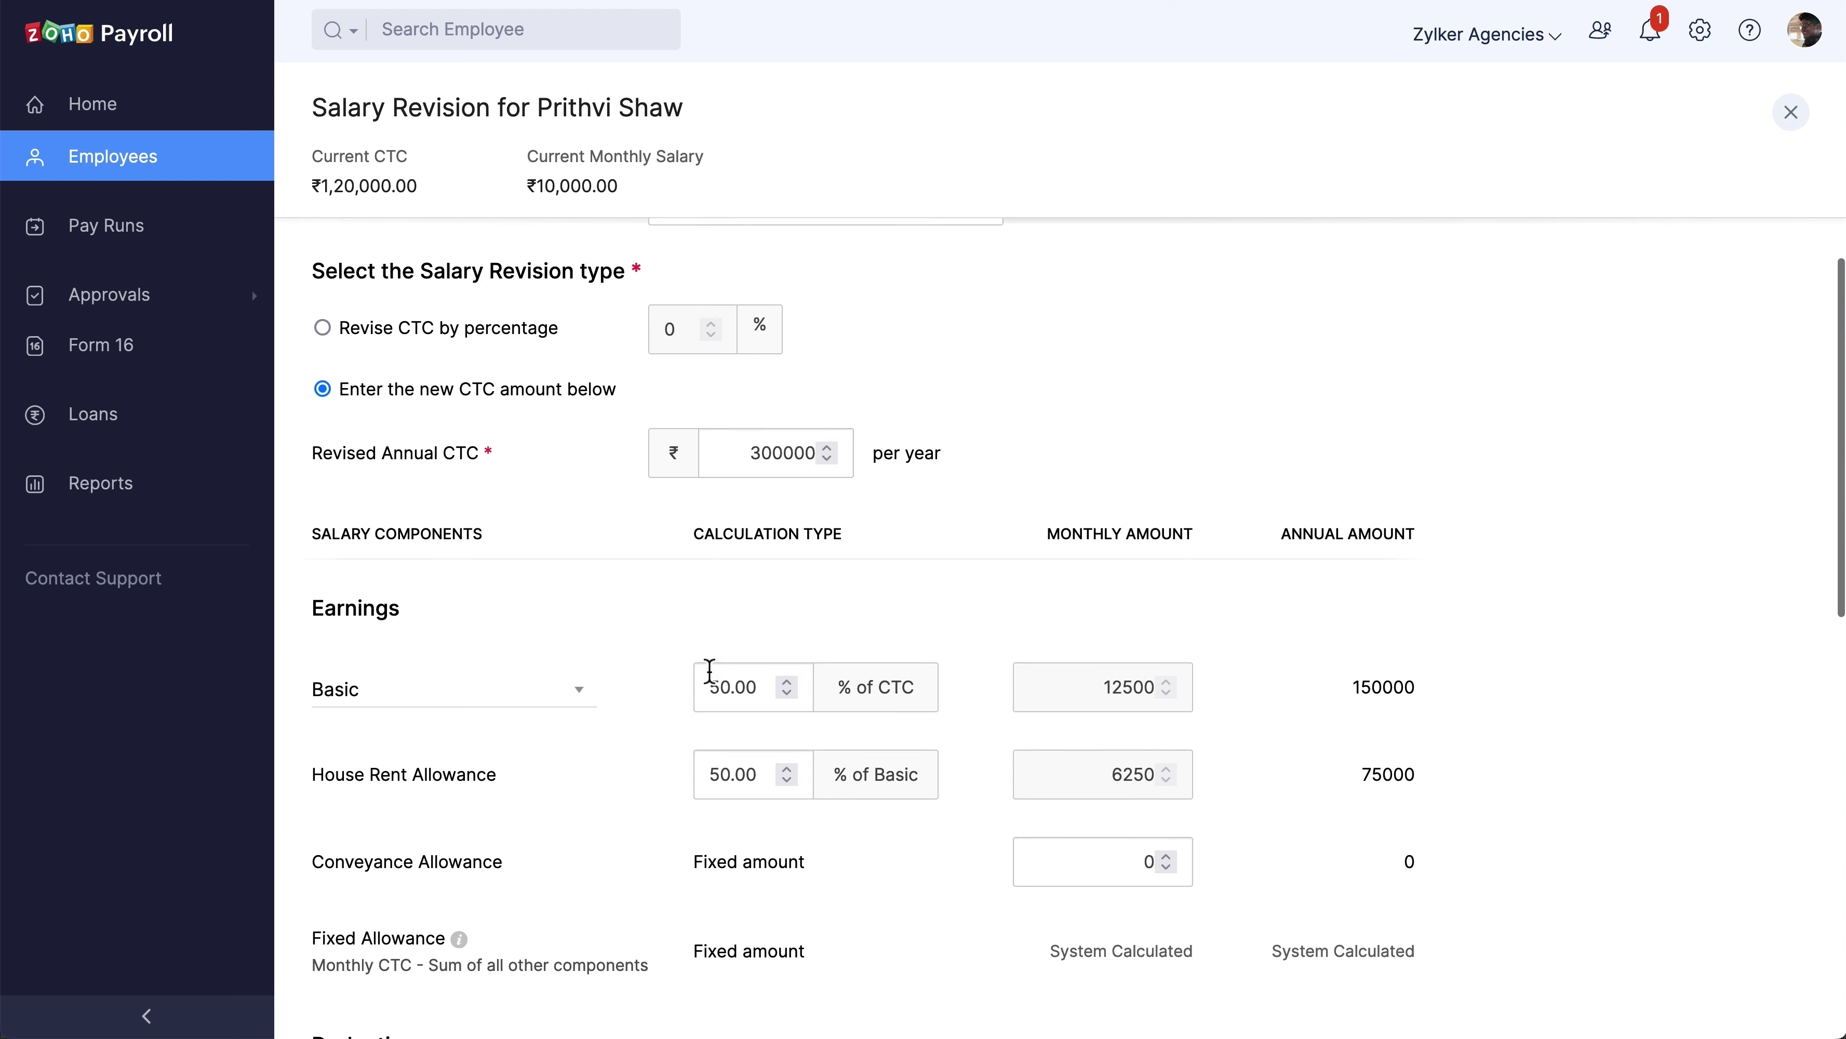
pyautogui.scroll(-3, 709, 673)
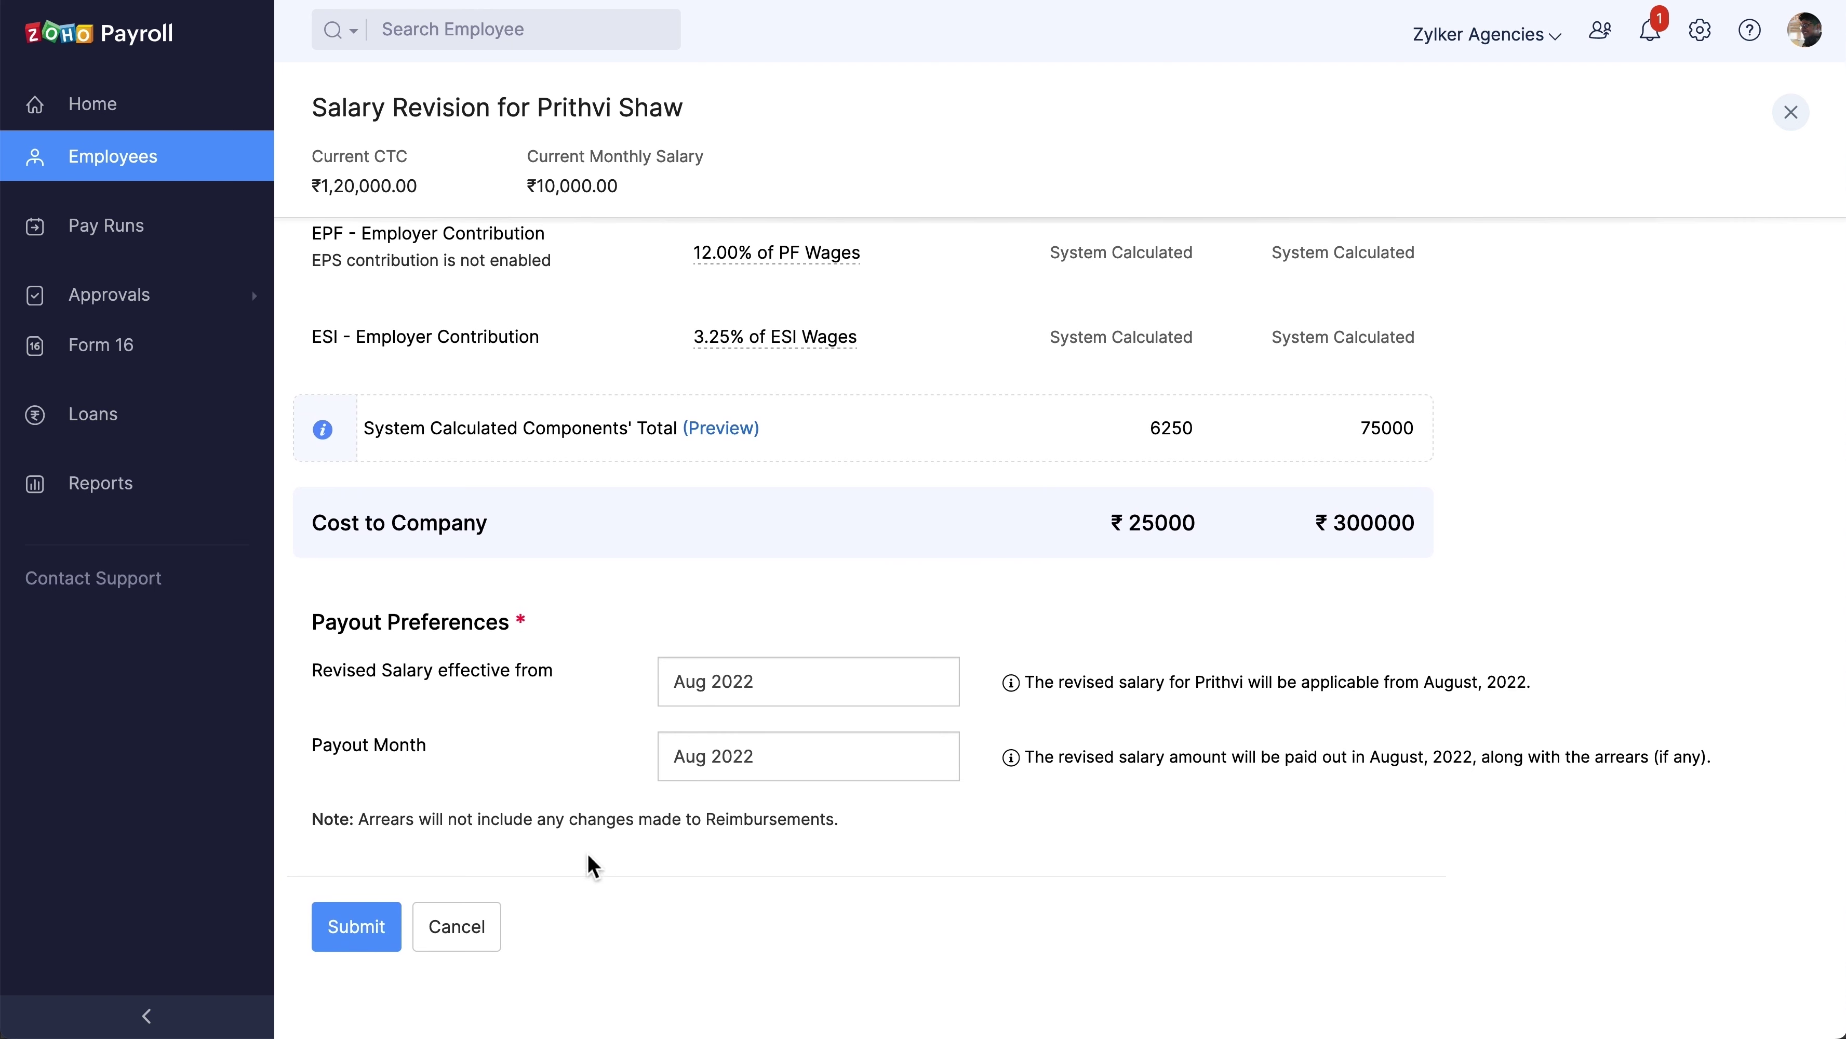
pyautogui.click(349, 934)
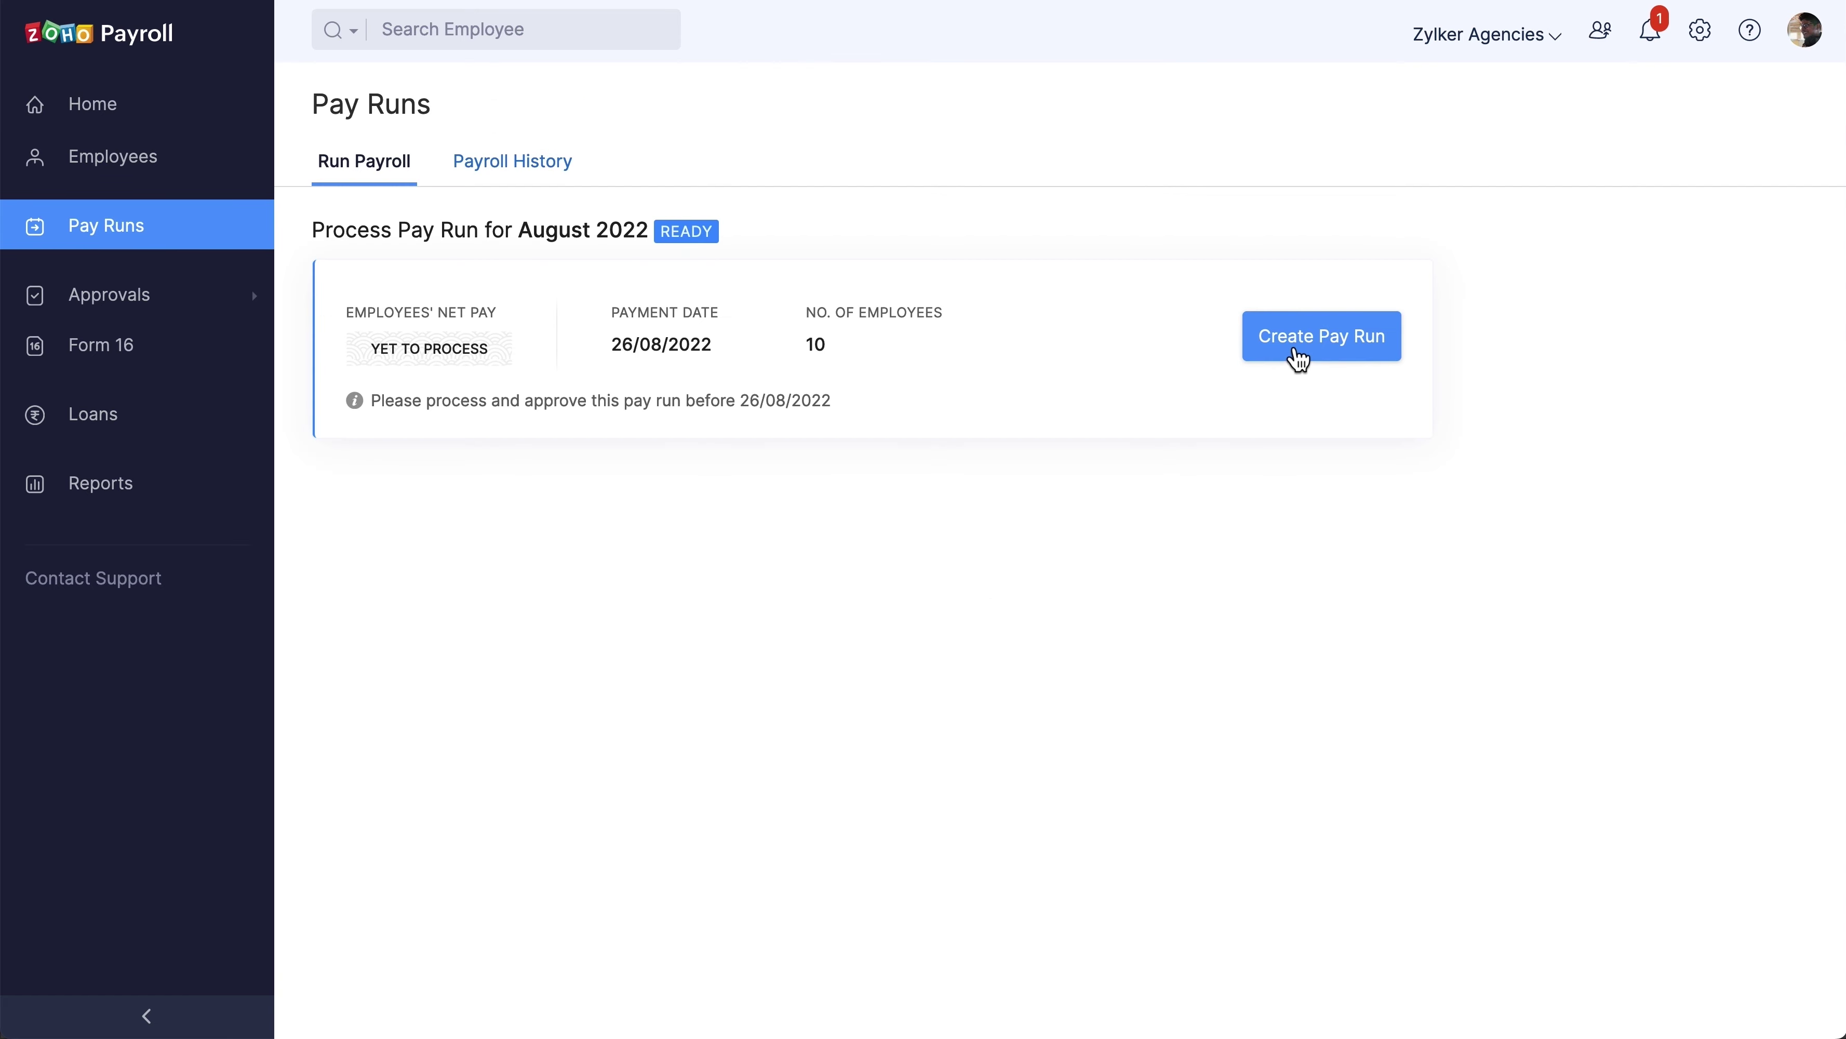
# Create the August 2022 pay run and open the pay details of the employee revised with the Trainee template
pyautogui.click(1295, 357)
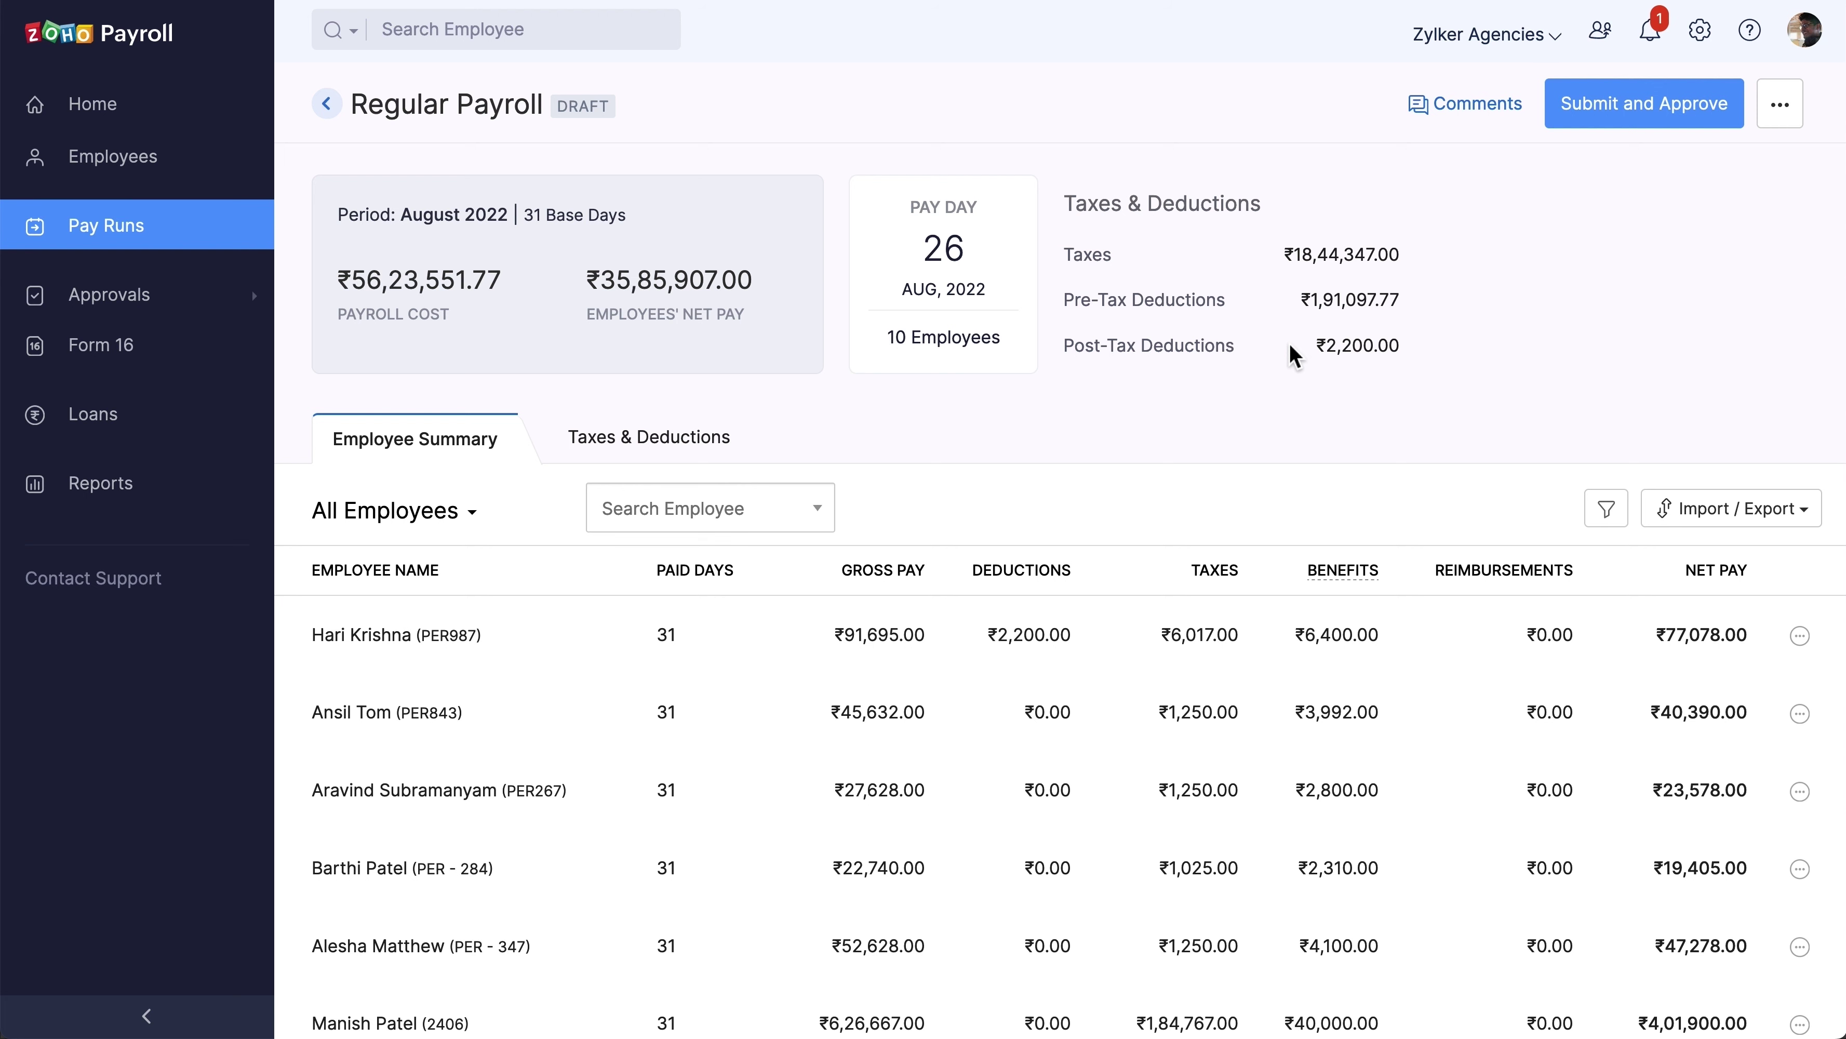
pyautogui.scroll(-5, 1021, 763)
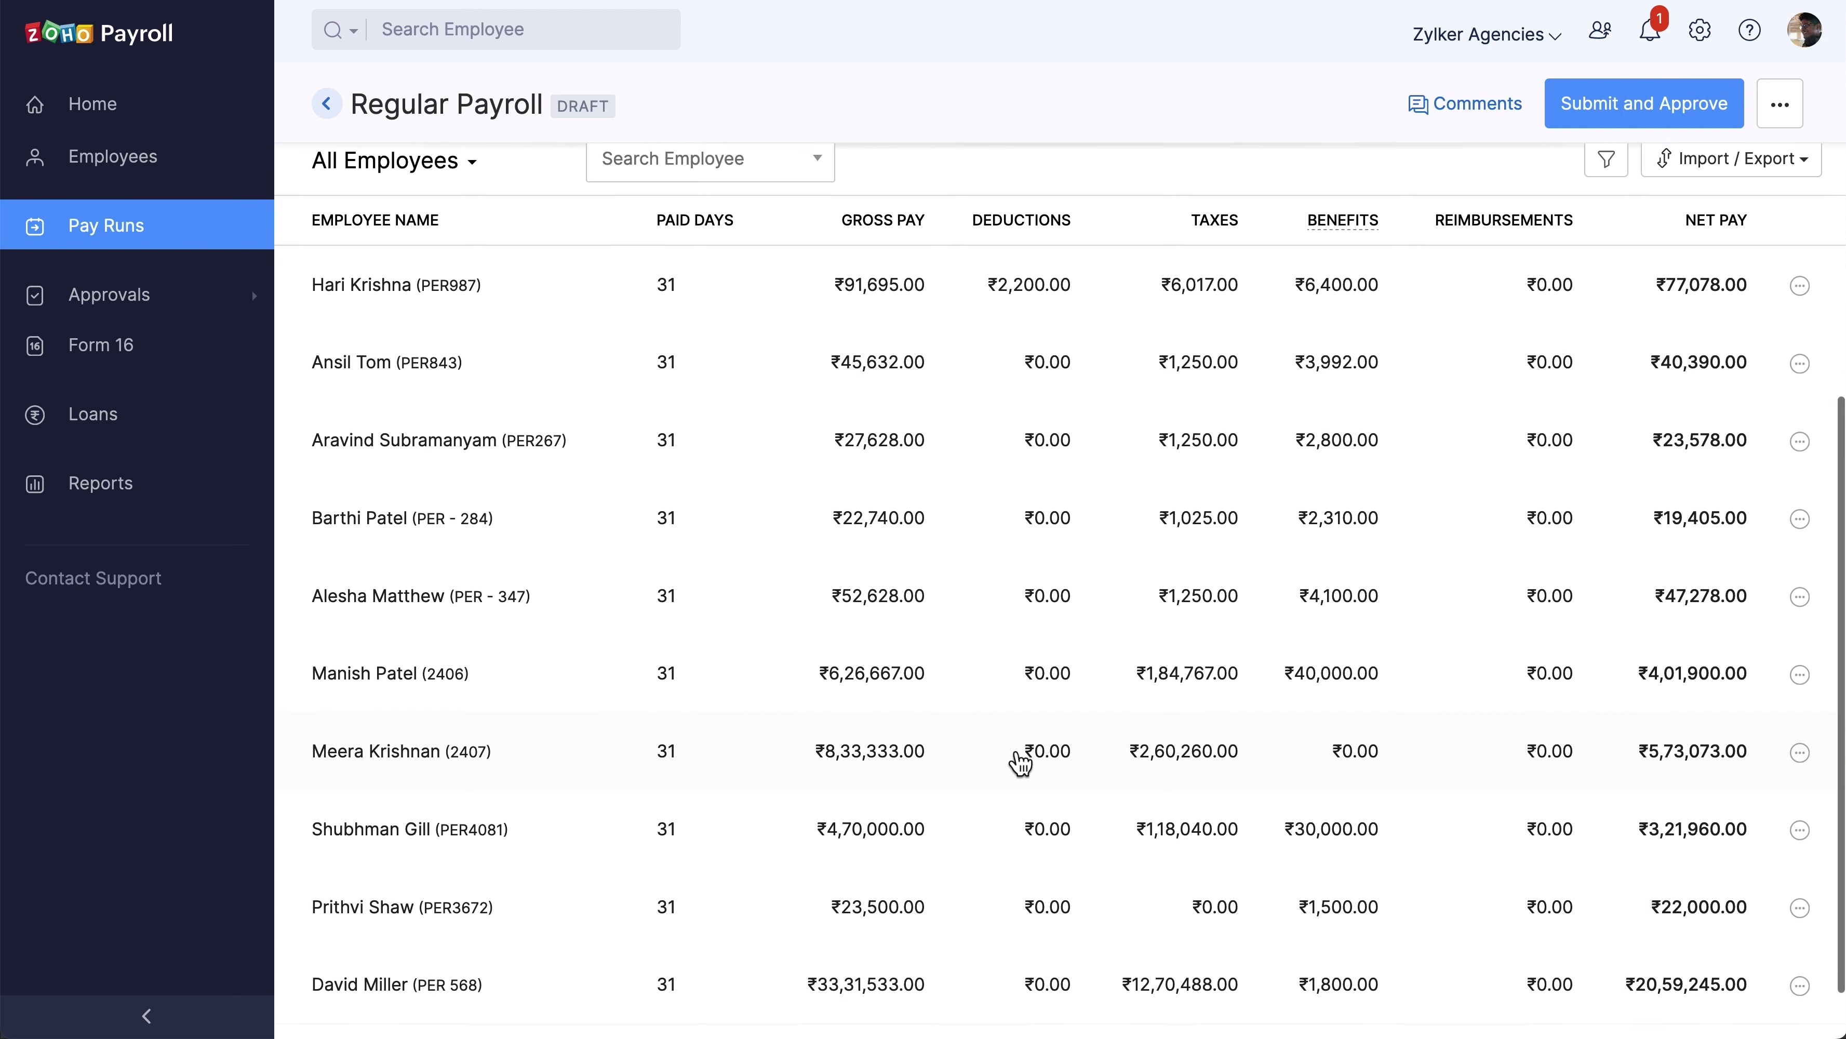
pyautogui.click(920, 872)
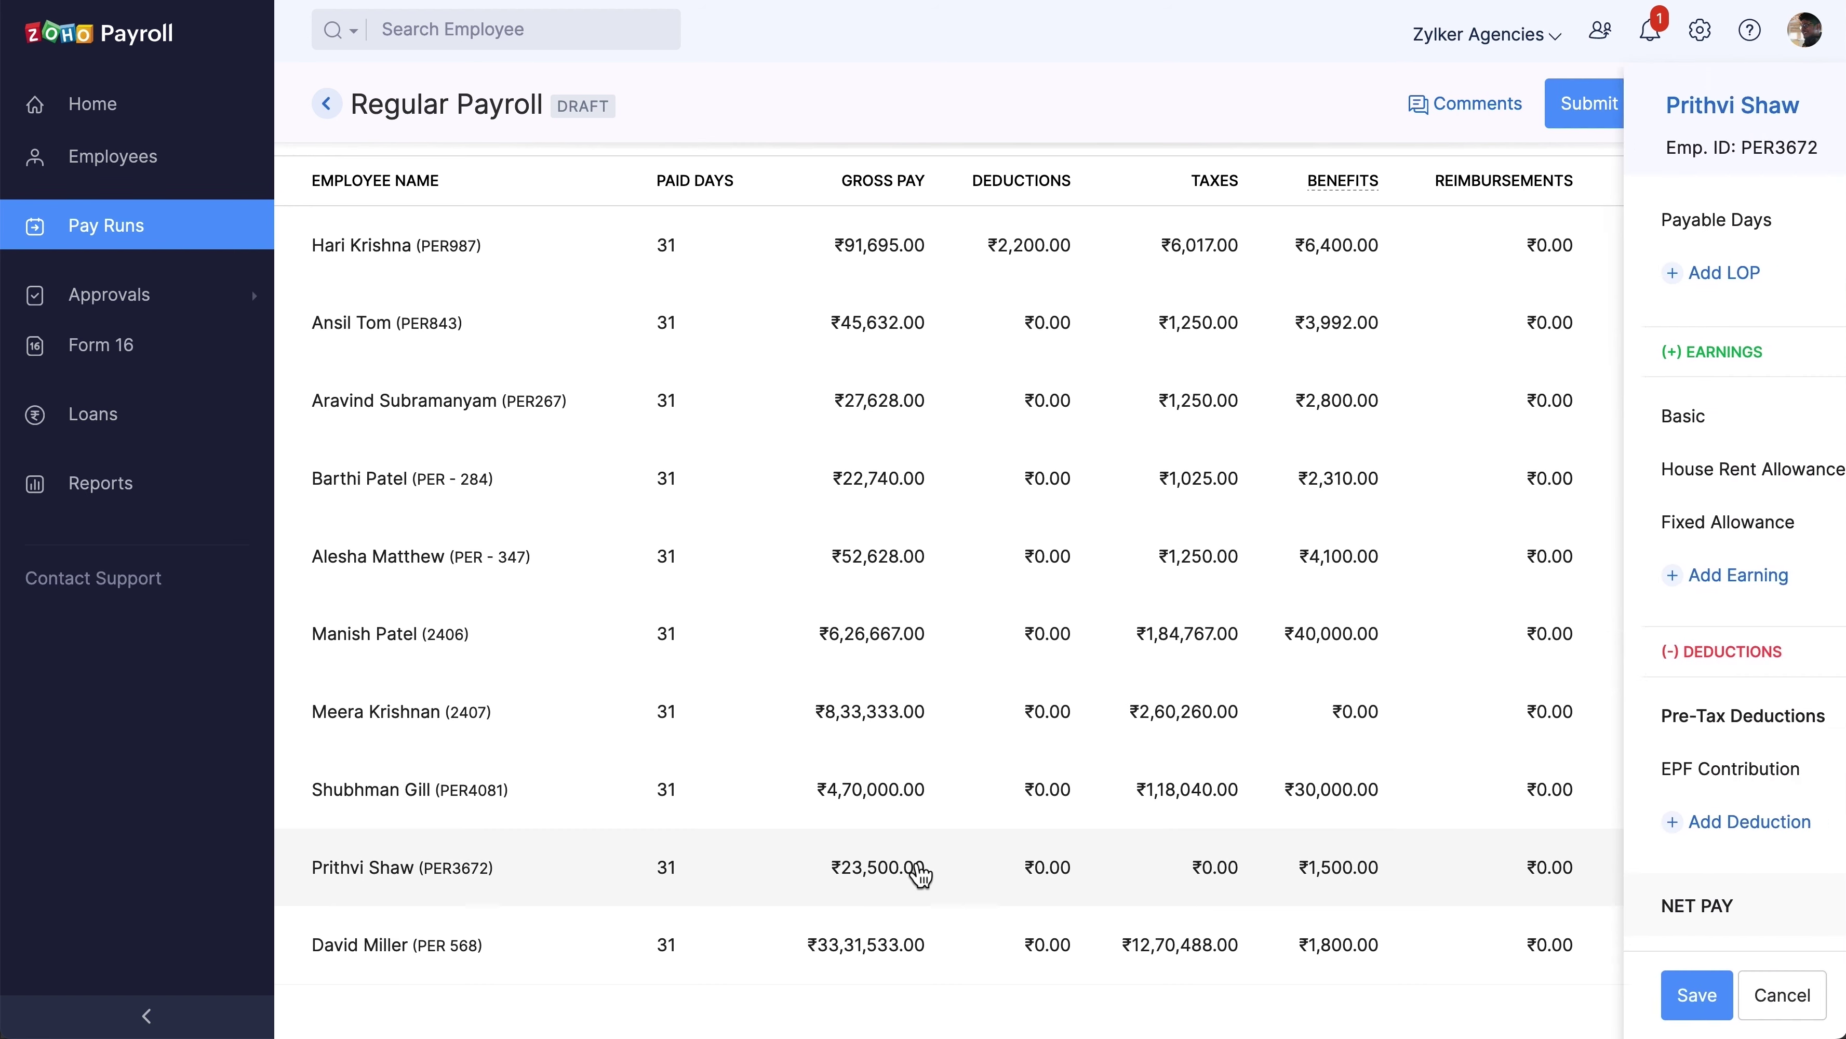